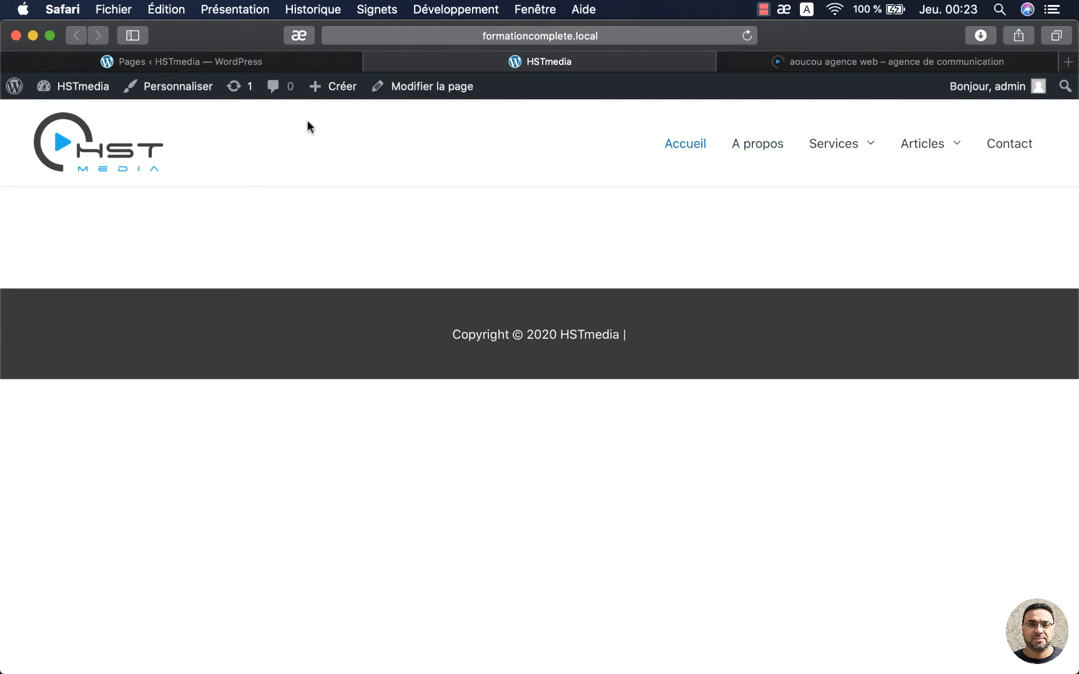
Switch to the WordPress admin tab and open the page for adding new extensions.
left_click(267, 62)
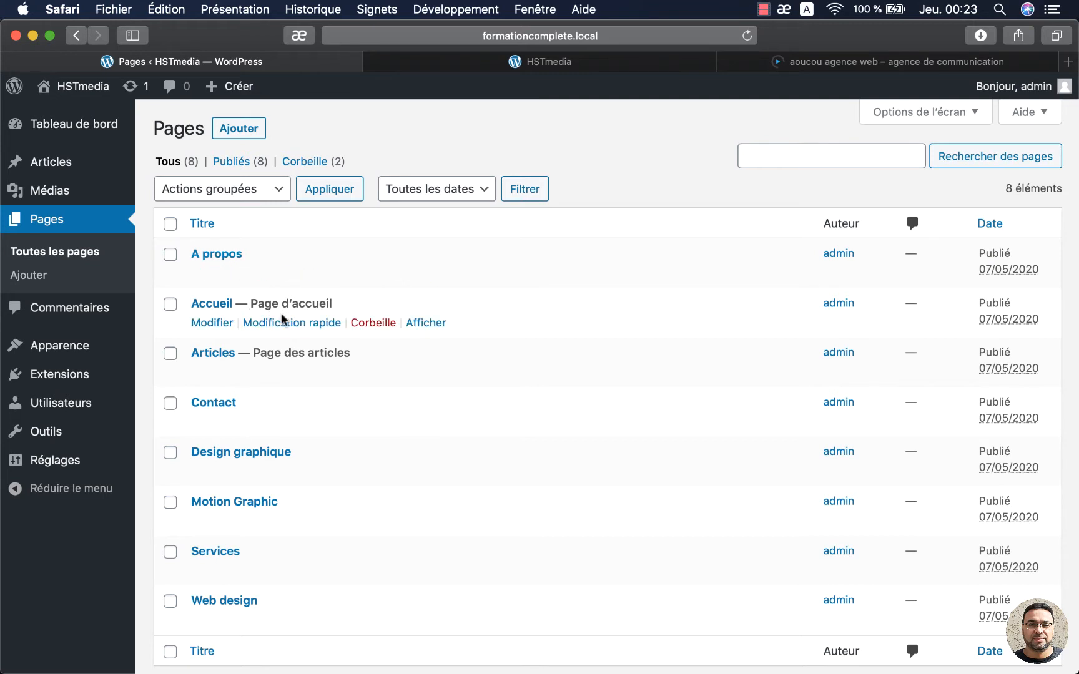
scroll(280, 313, "down", 1)
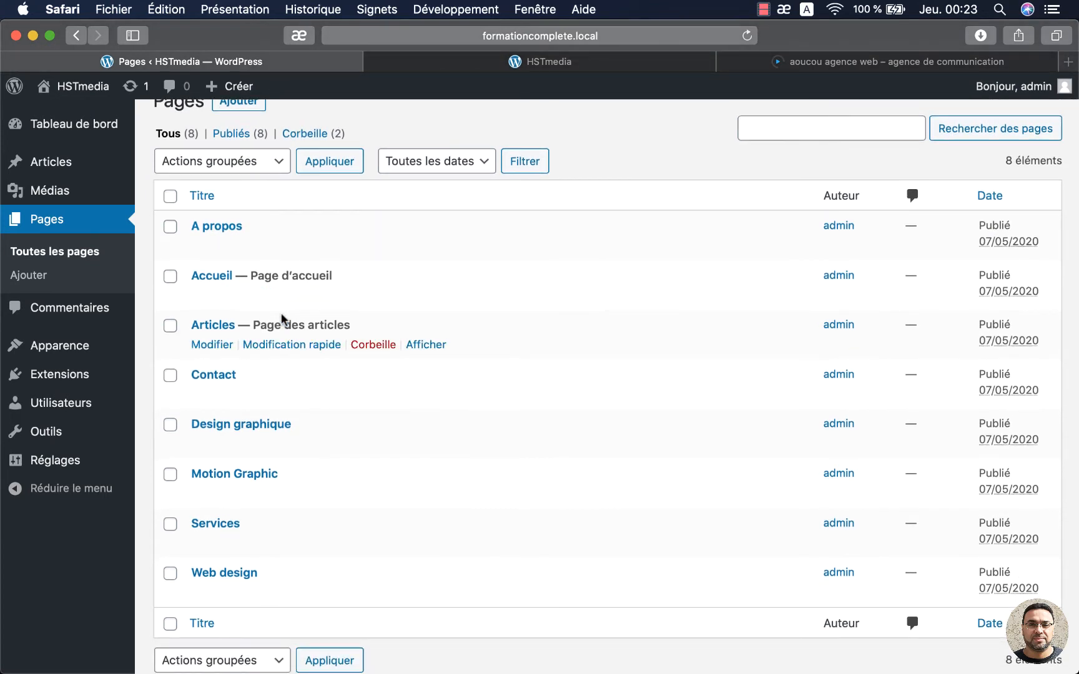
left_click(49, 377)
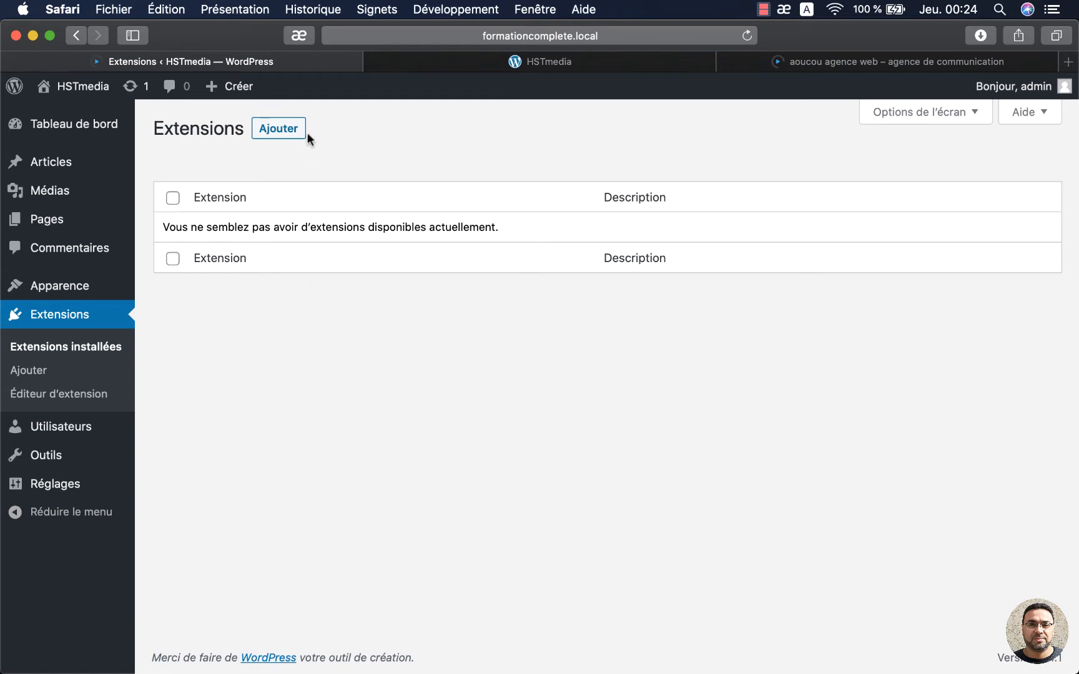
left_click(277, 131)
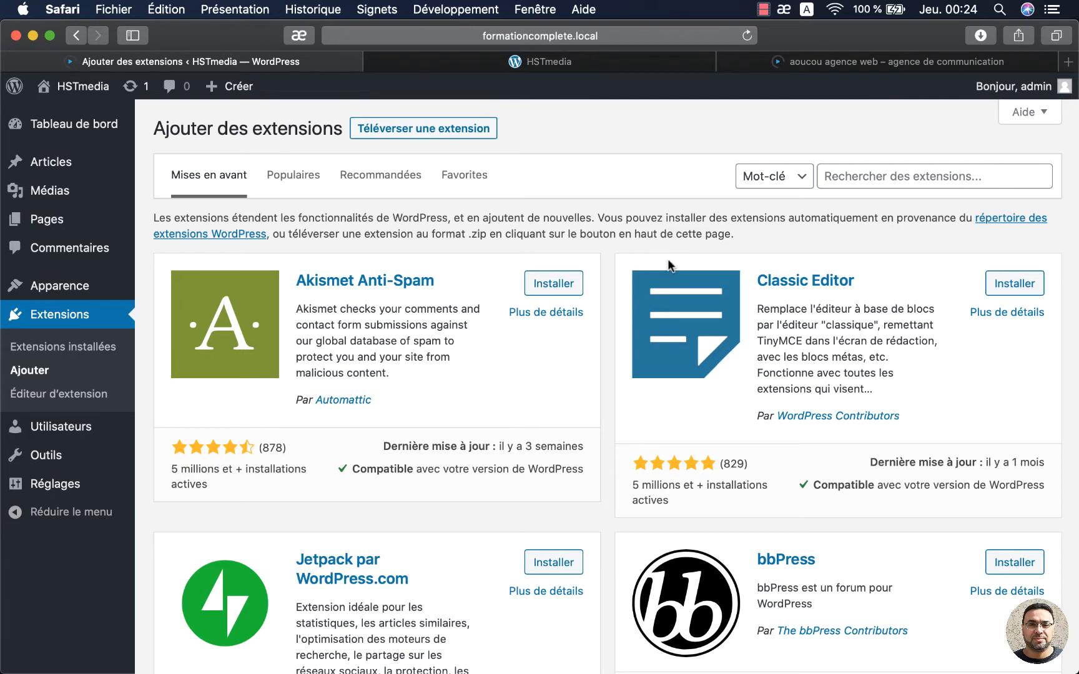
Search the extension directory for "Elementor" and install Elementor Page Builder.
left_click(857, 178)
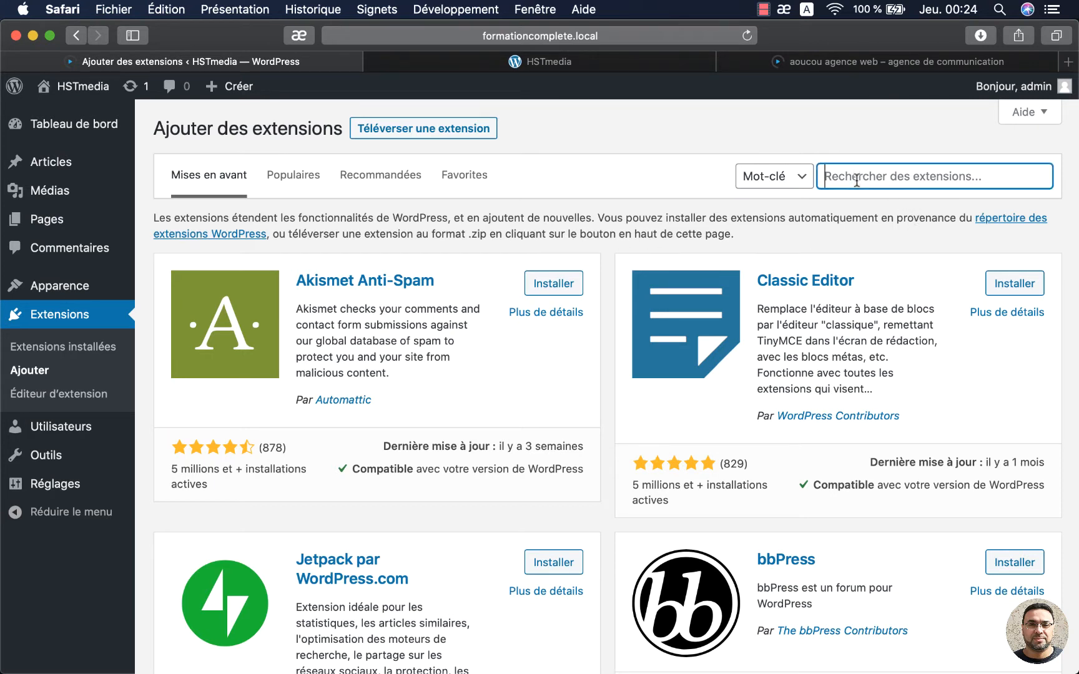
left_click(824, 143)
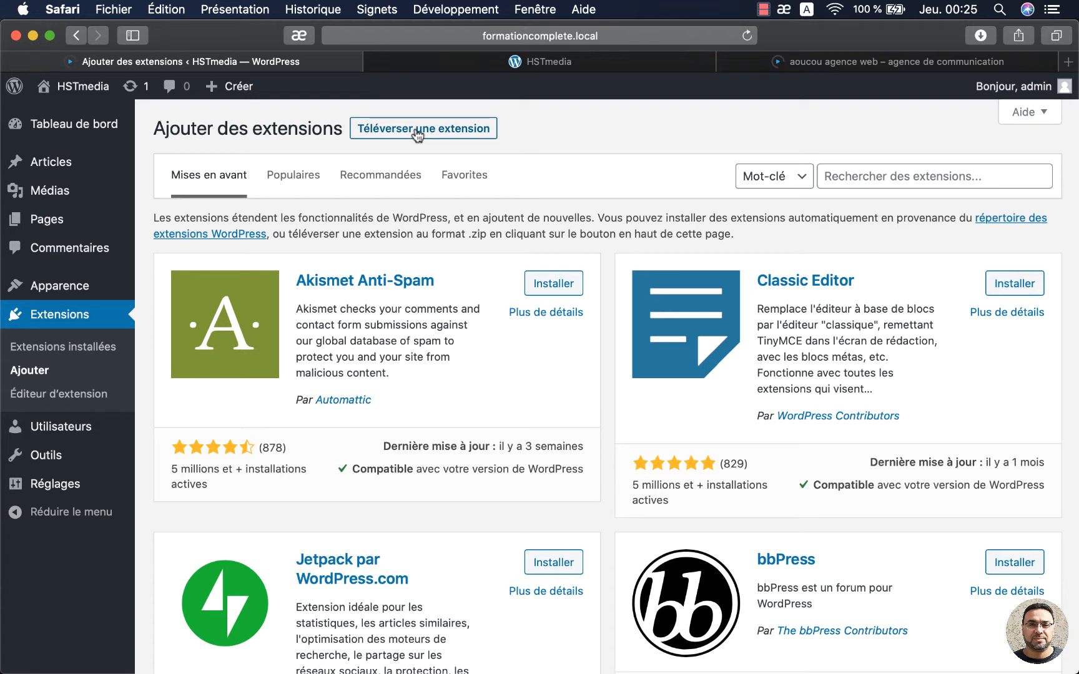
left_click(869, 180)
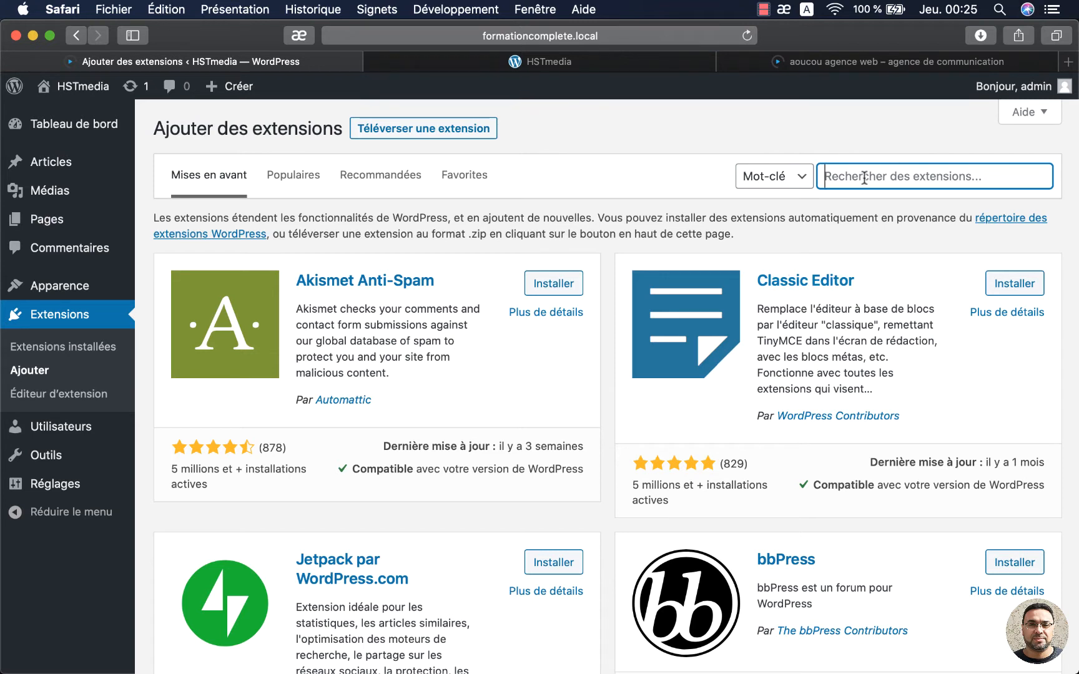
type("elemntor")
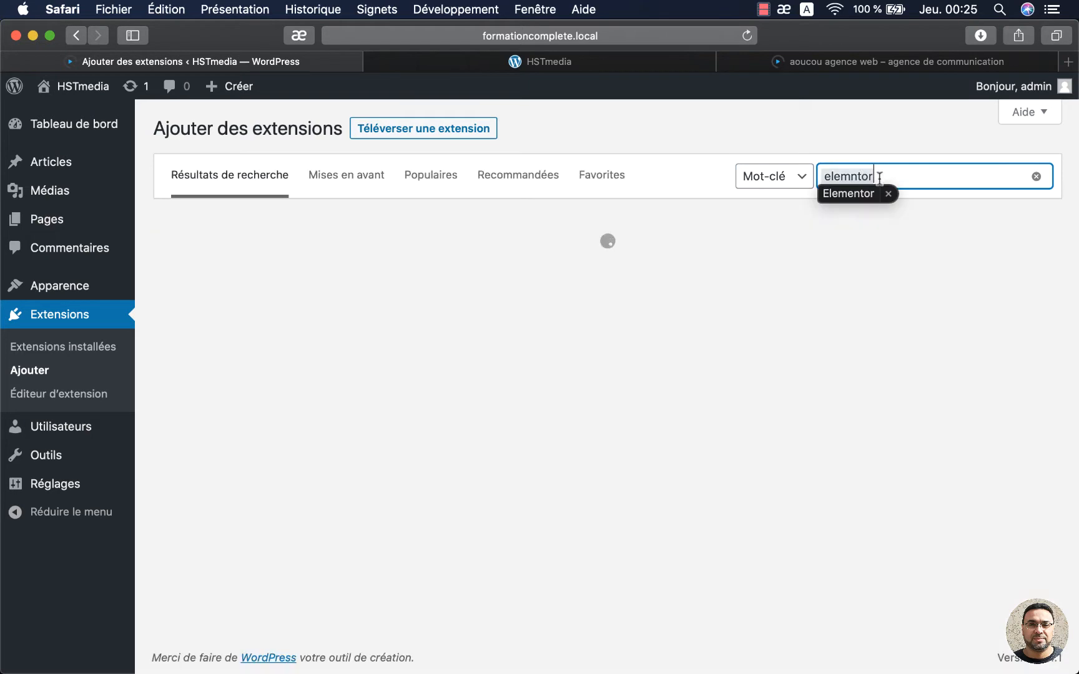
left_click(847, 194)
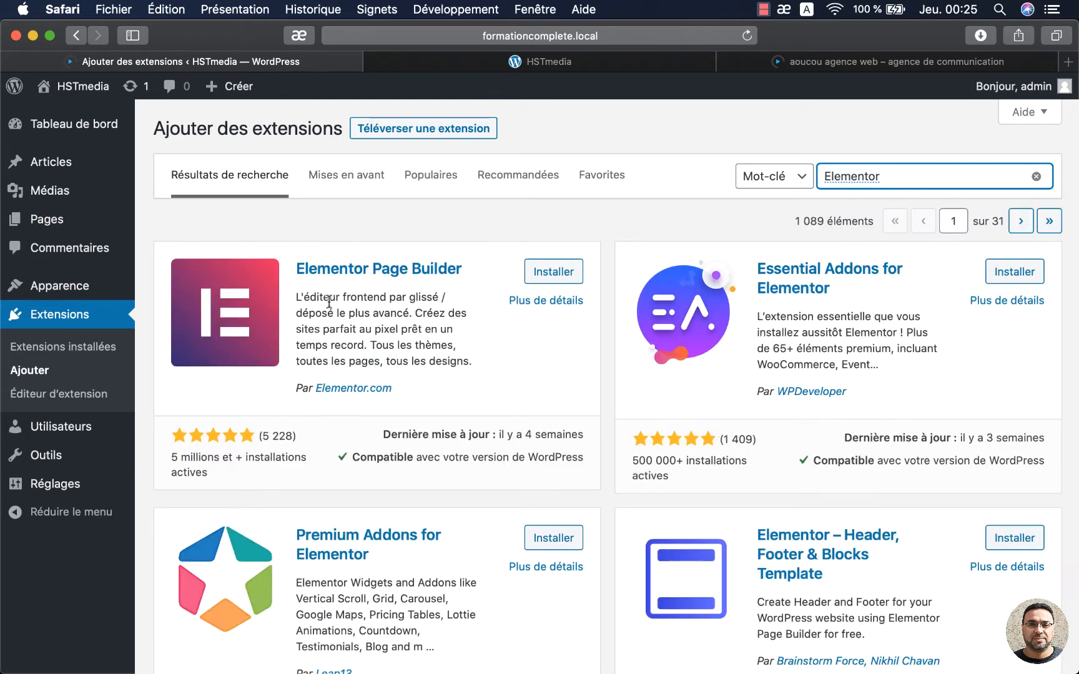
left_click(551, 274)
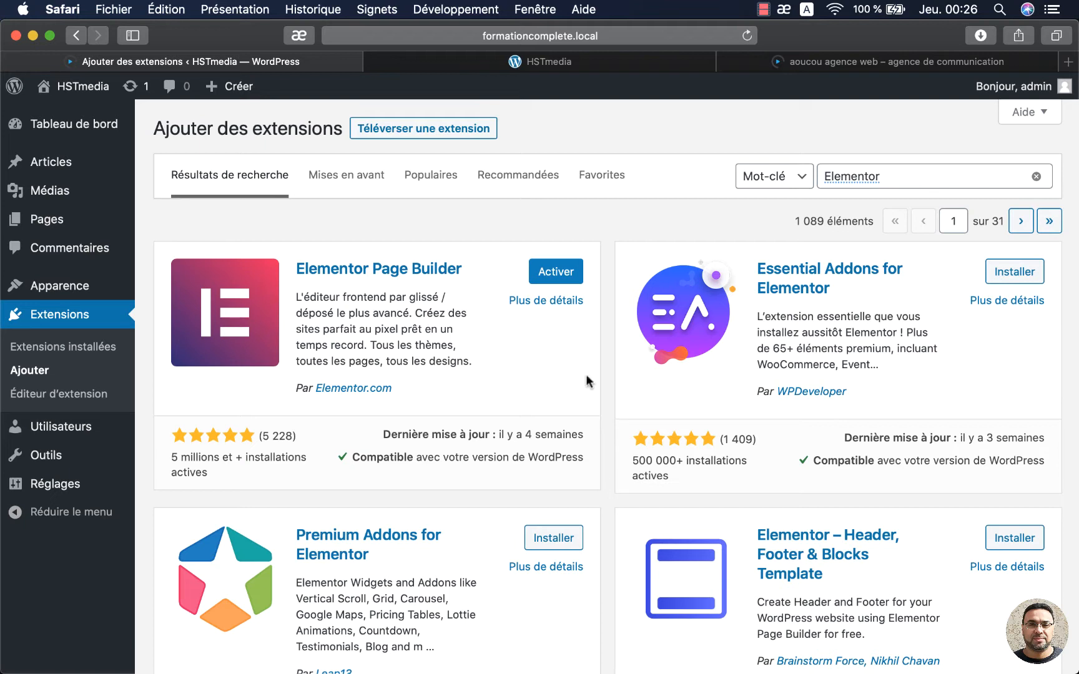
Clear the extension search and activate Elementor from the list of installed extensions.
left_click(1036, 177)
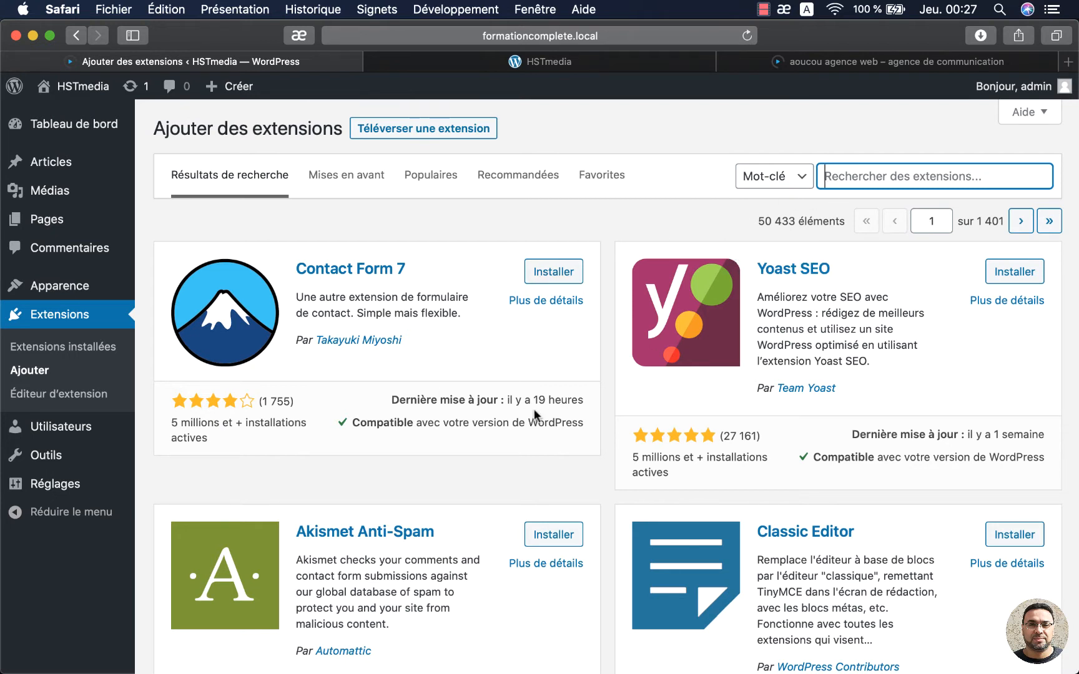
left_click(66, 348)
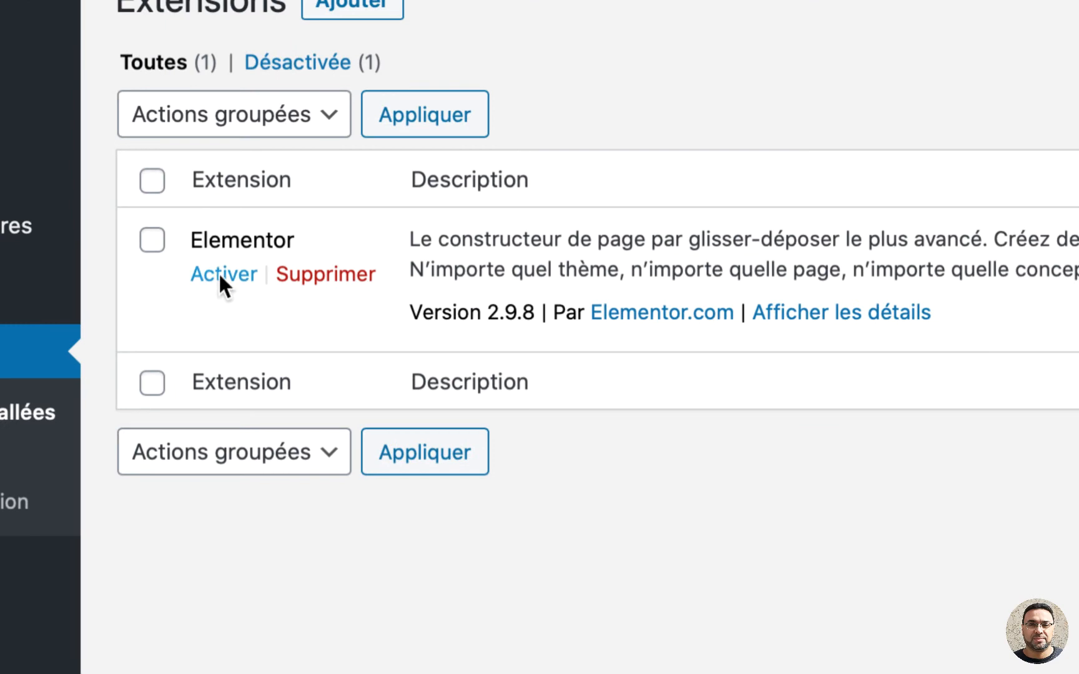
left_click(222, 274)
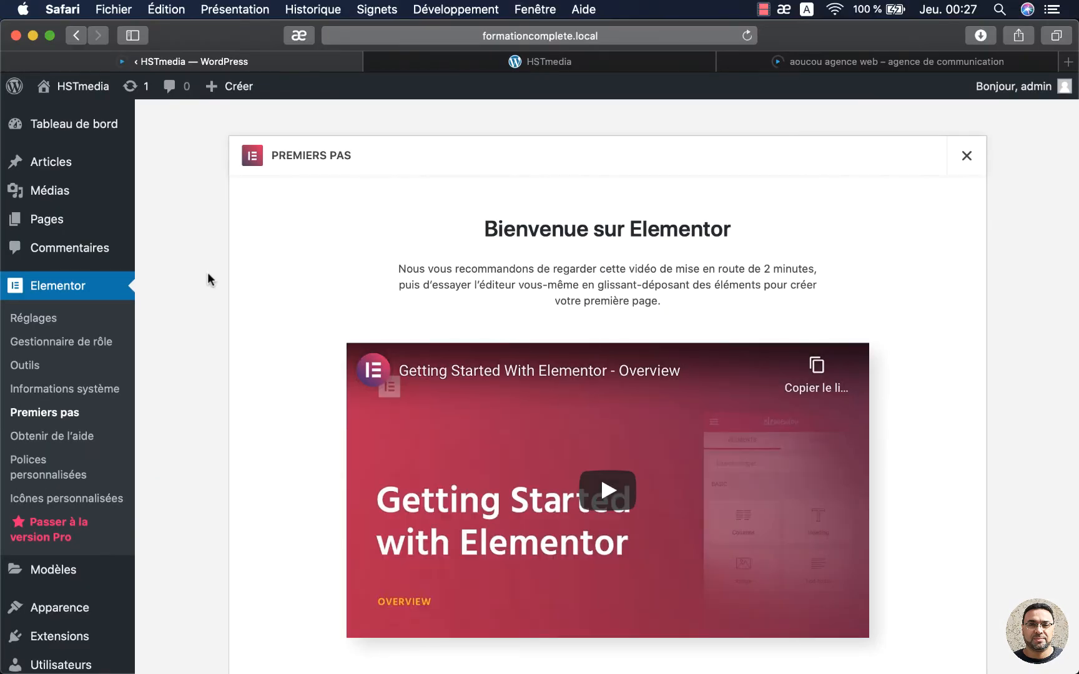
Close Elementor's getting-started screen and open the Accueil page for editing with Elementor.
scroll(703, 306, "down", 5)
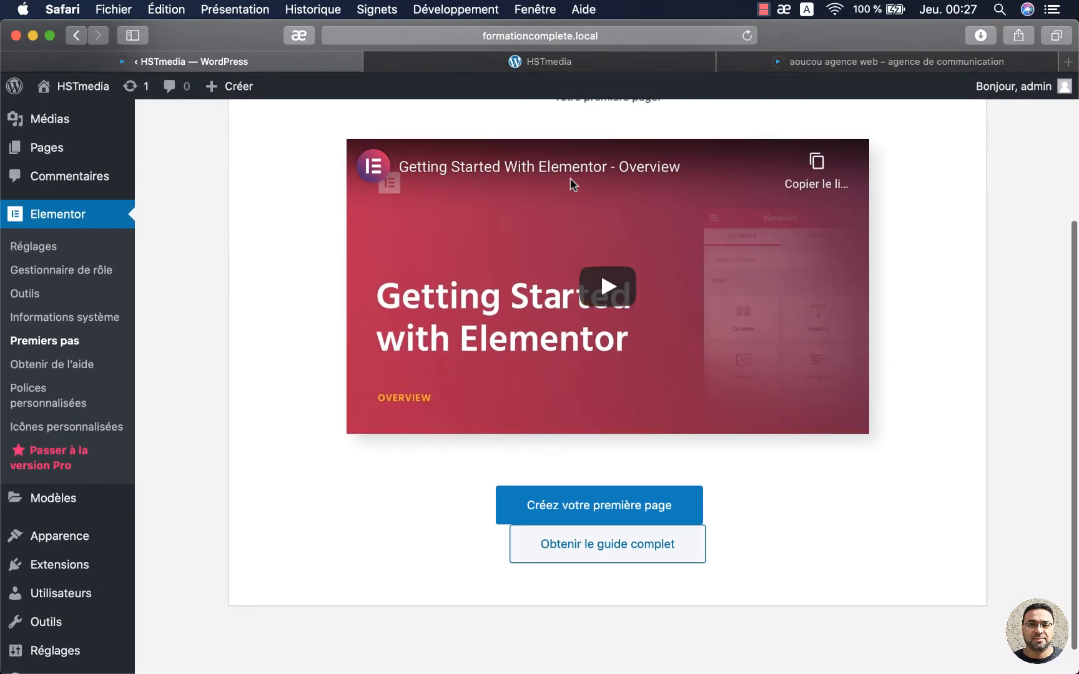
scroll(784, 433, "up", 5)
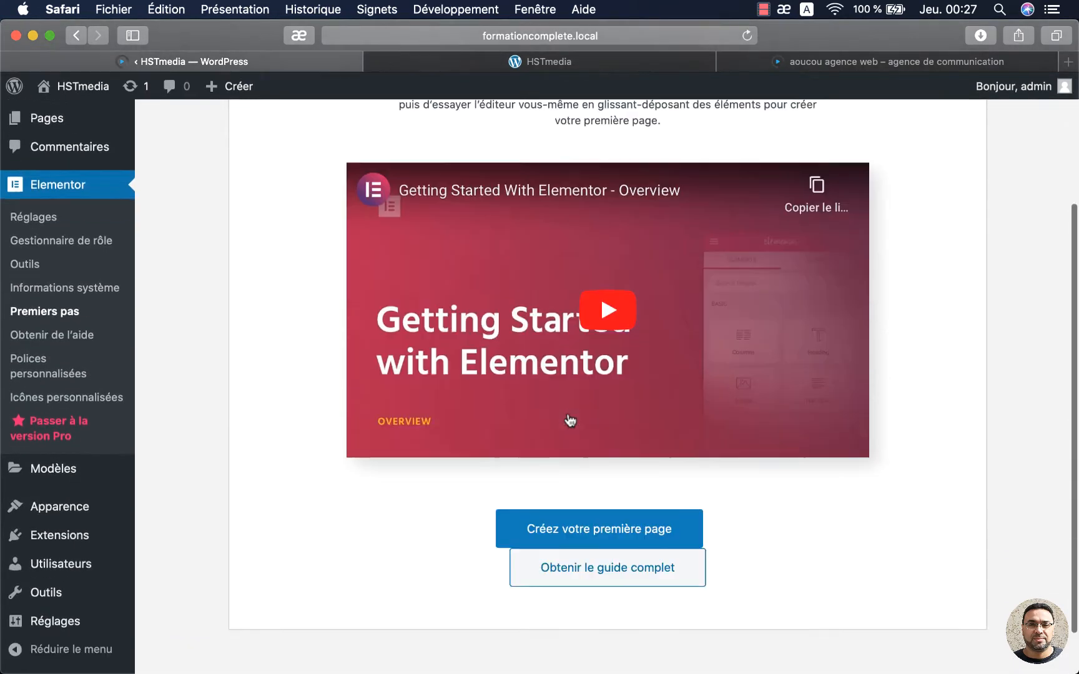
left_click(958, 163)
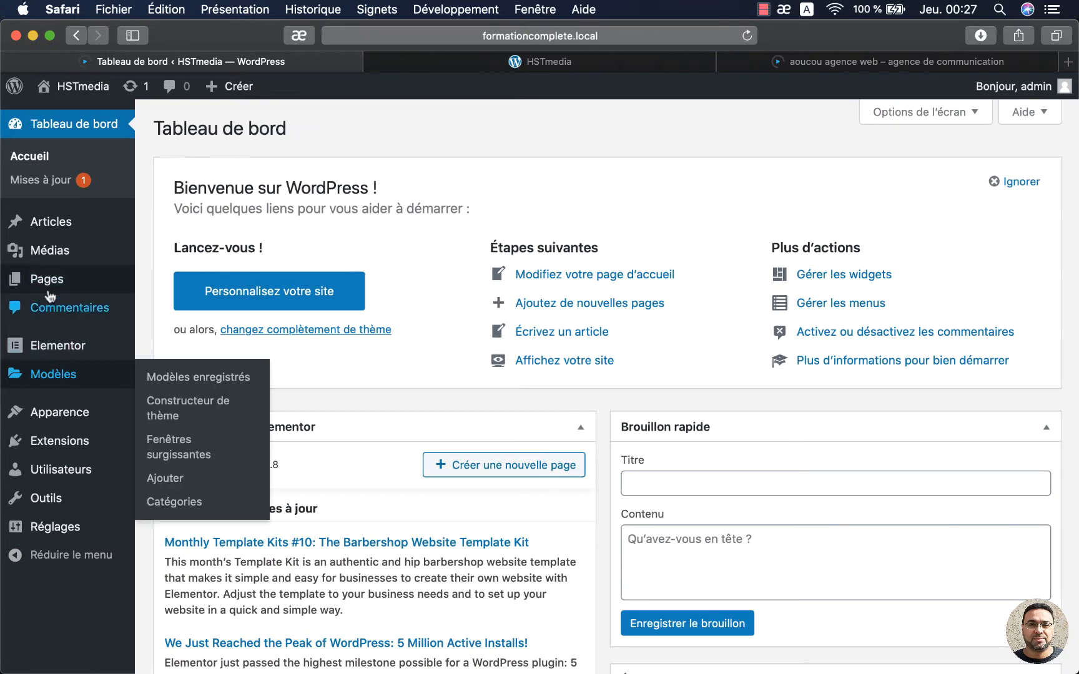
left_click(46, 279)
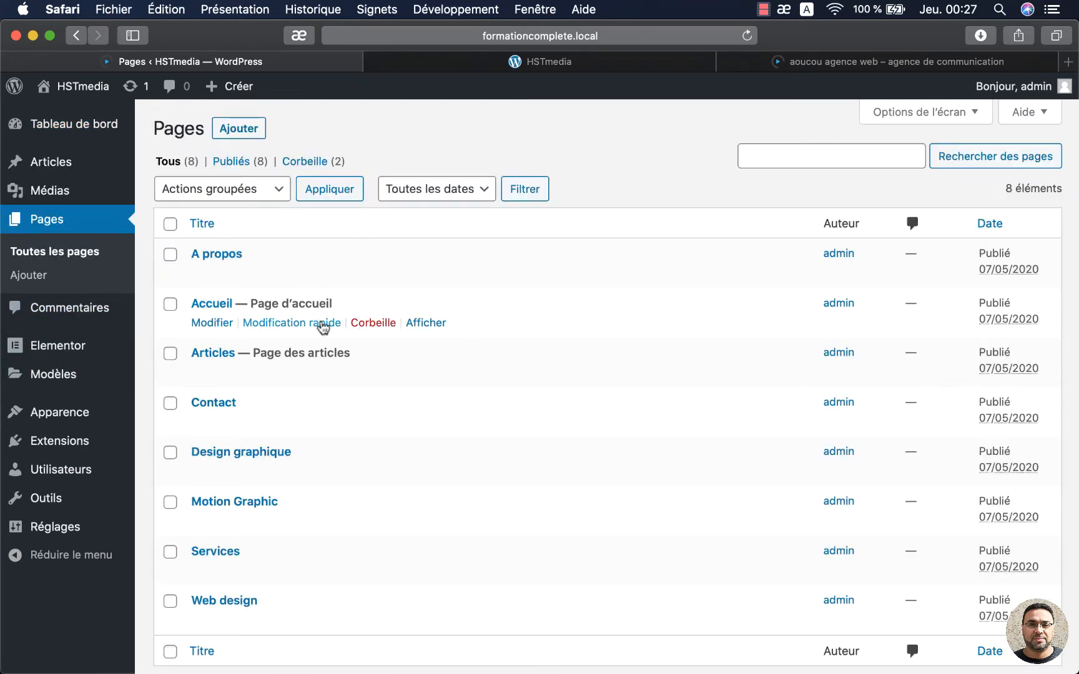
left_click(211, 323)
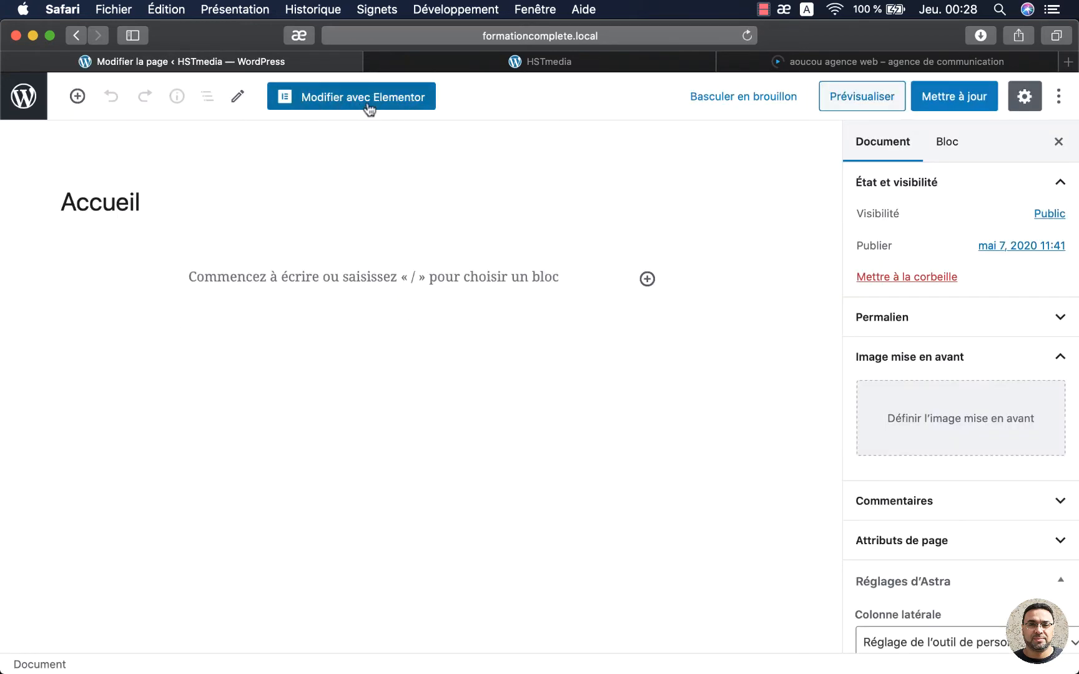
left_click(370, 105)
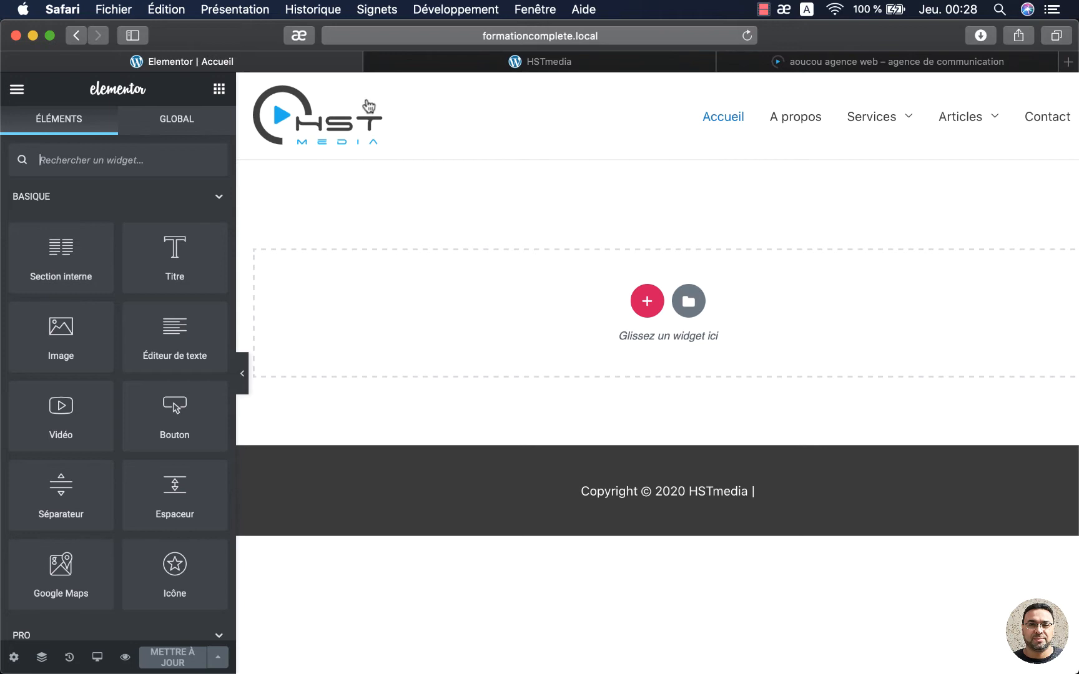
Look through the available Elementor widgets in the Basique and Pro categories.
left_click_drag(173, 271, 381, 258)
scroll(161, 370, "down", 5)
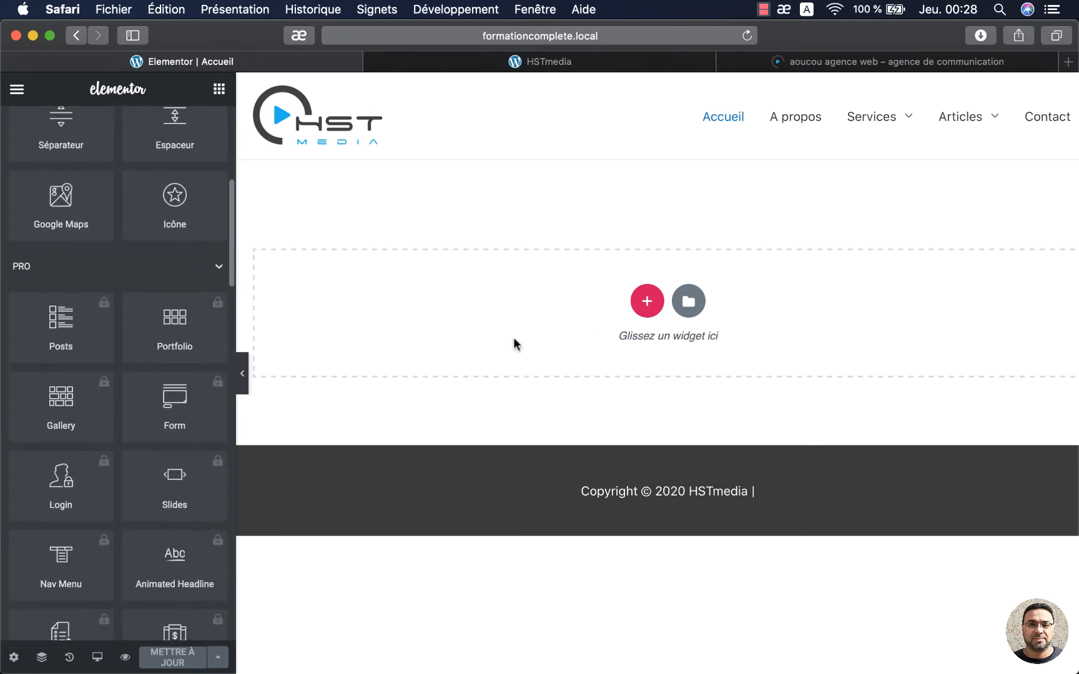
scroll(126, 293, "up", 6)
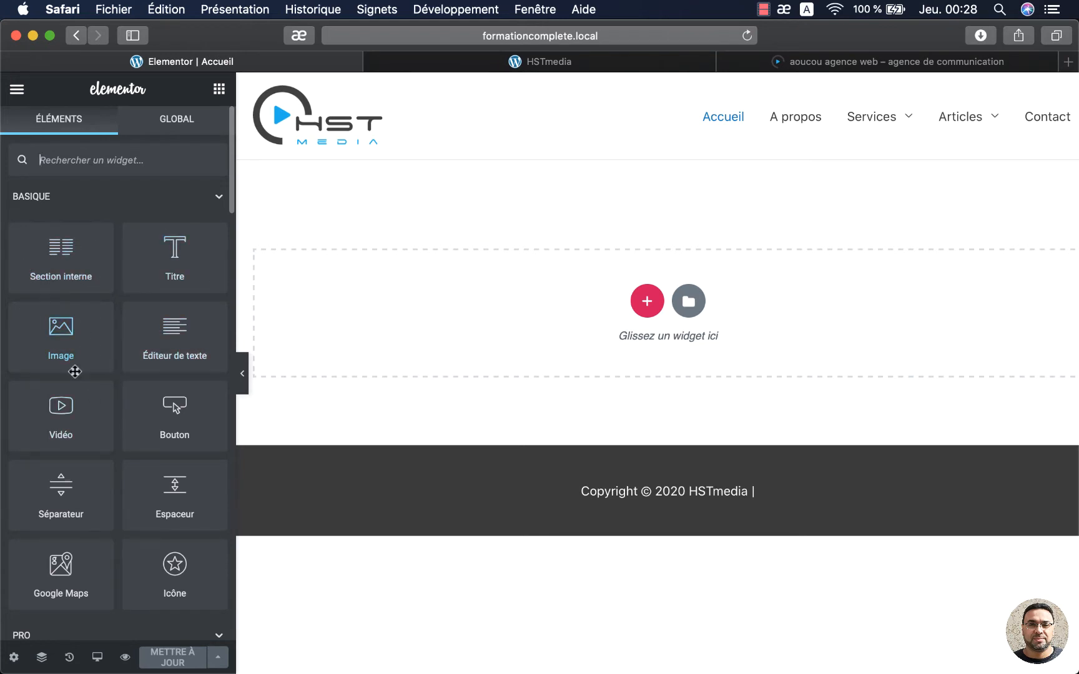
scroll(132, 437, "down", 10)
scroll(132, 444, "down", 3)
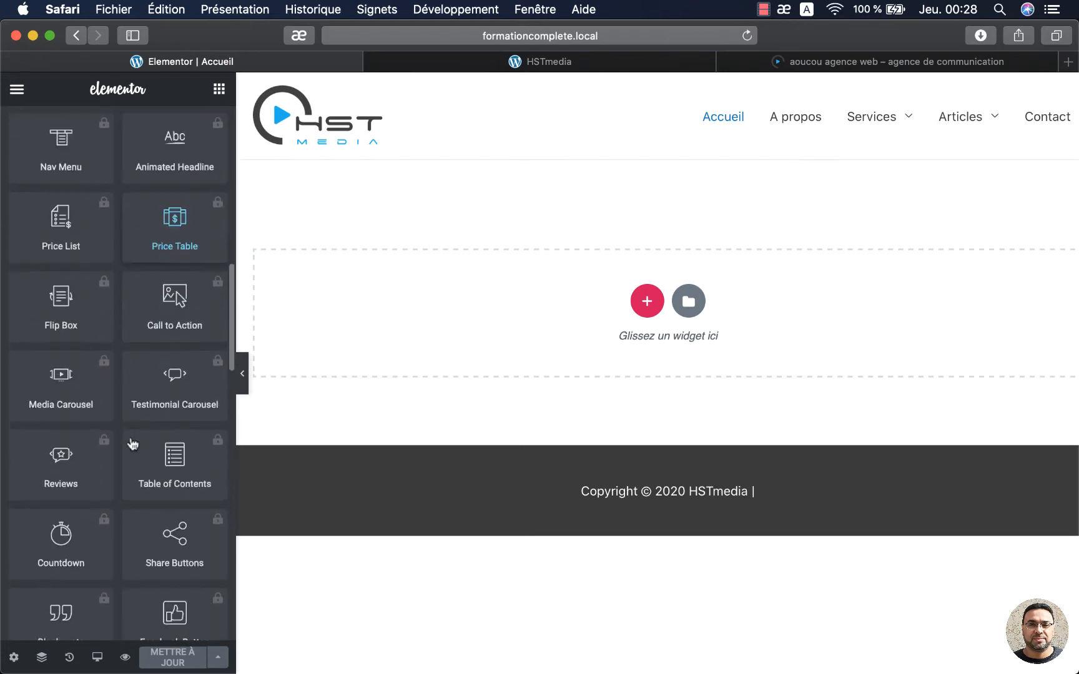
scroll(133, 446, "up", 15)
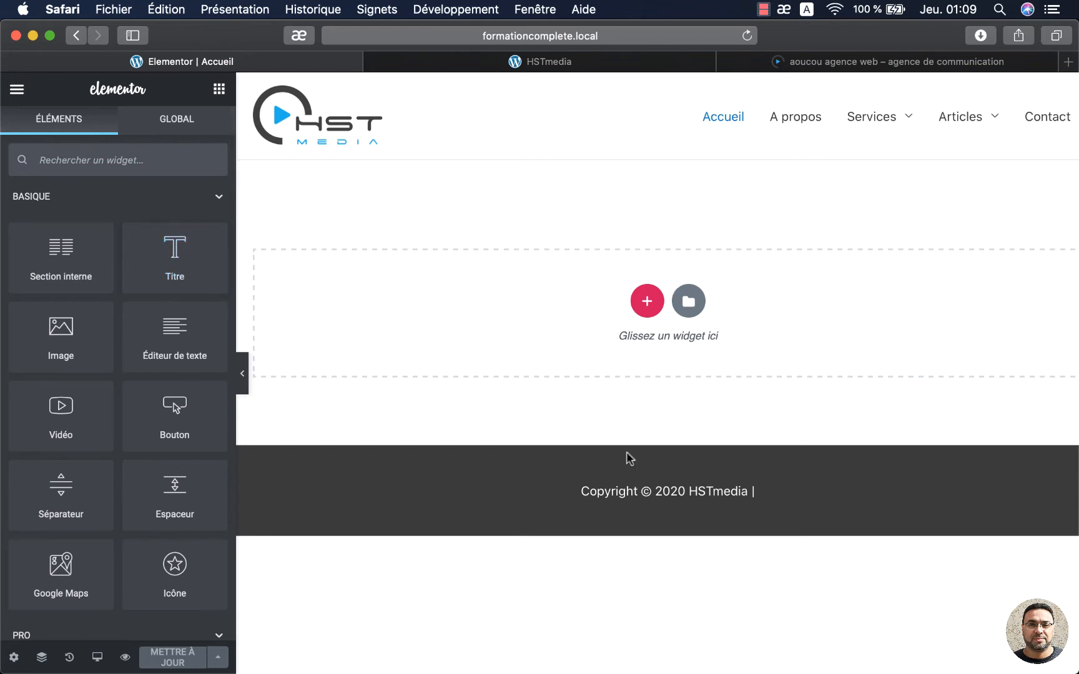
Insert a single-column section on the Accueil page and delete it again.
left_click(647, 302)
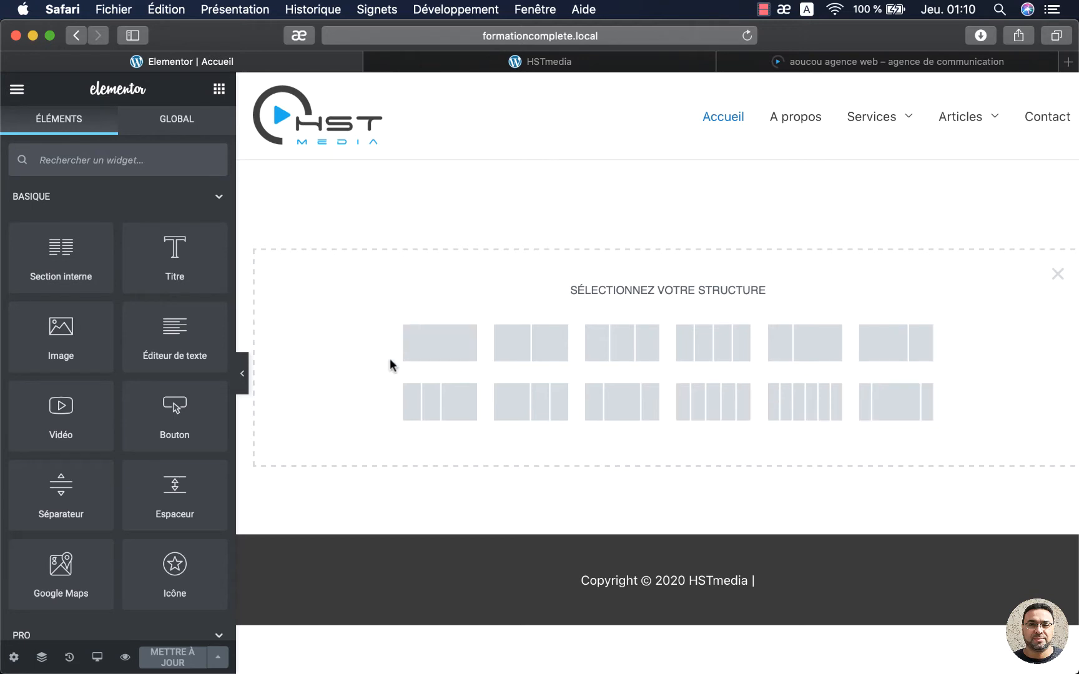
left_click(442, 347)
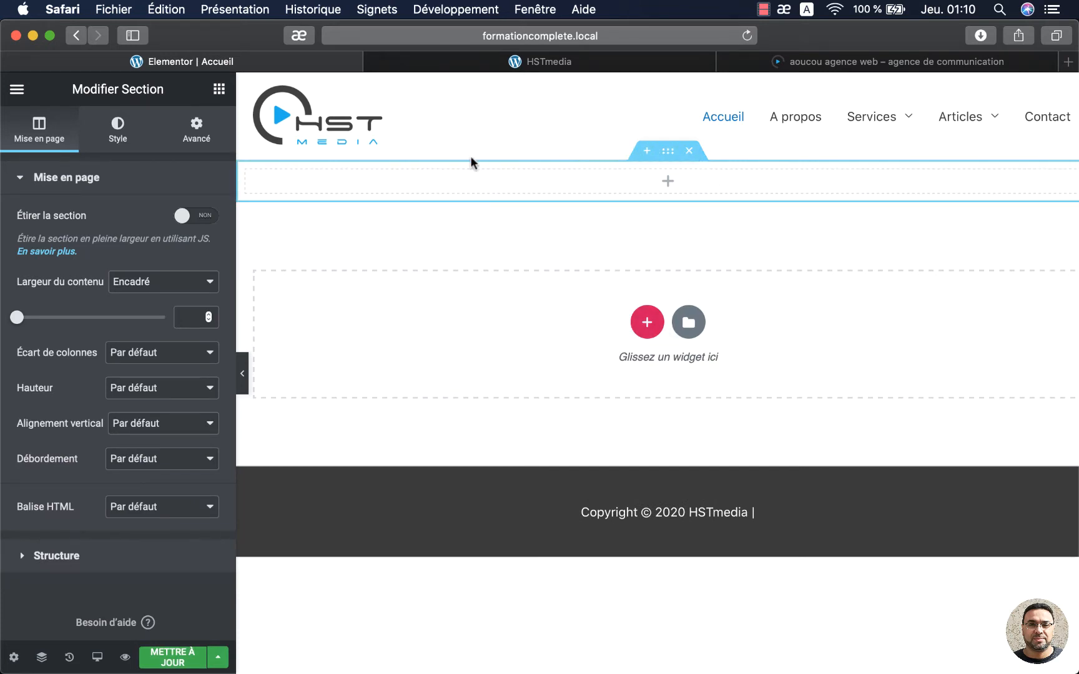
left_click(689, 151)
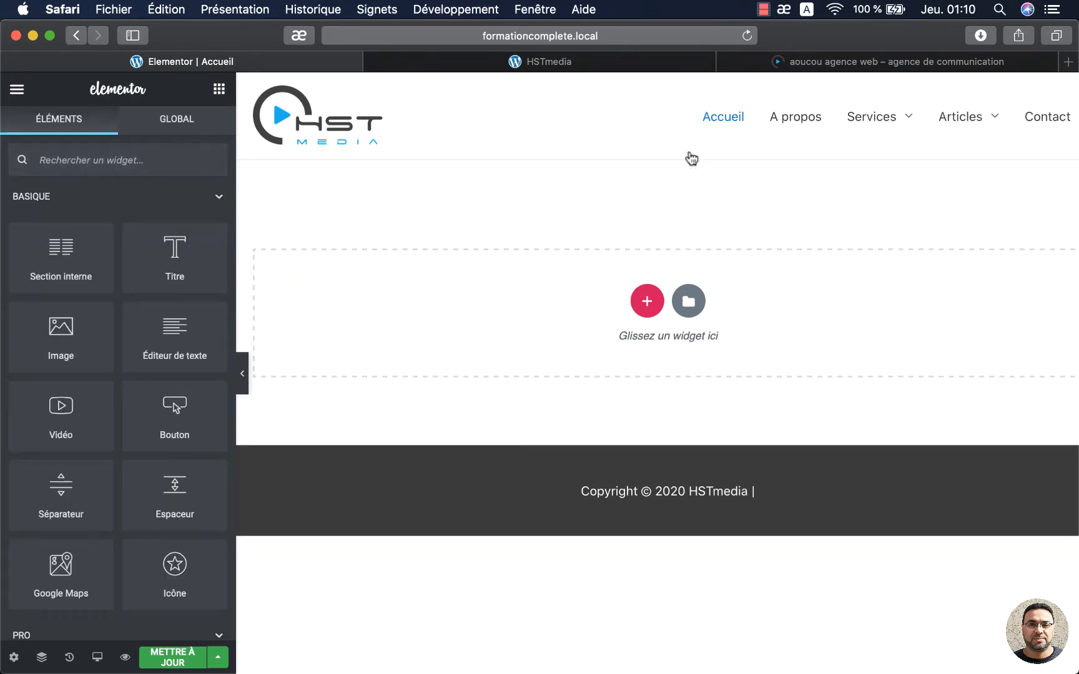
Add a new single-column section, open its settings and dismiss the hint about right-click actions.
left_click(646, 309)
left_click(462, 349)
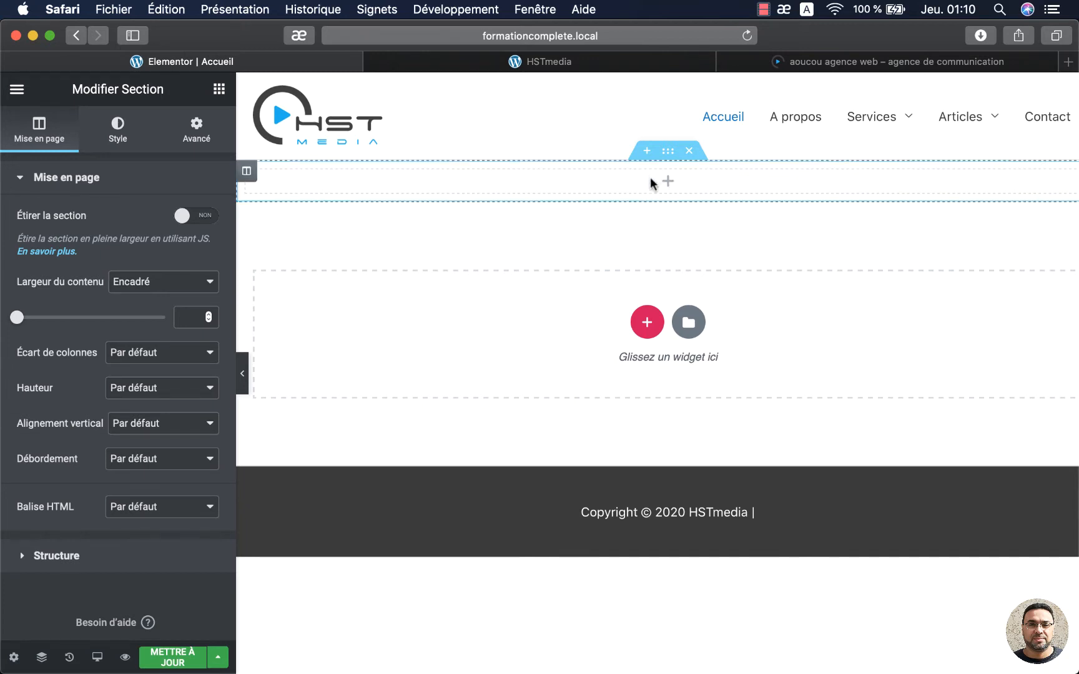
left_click(668, 156)
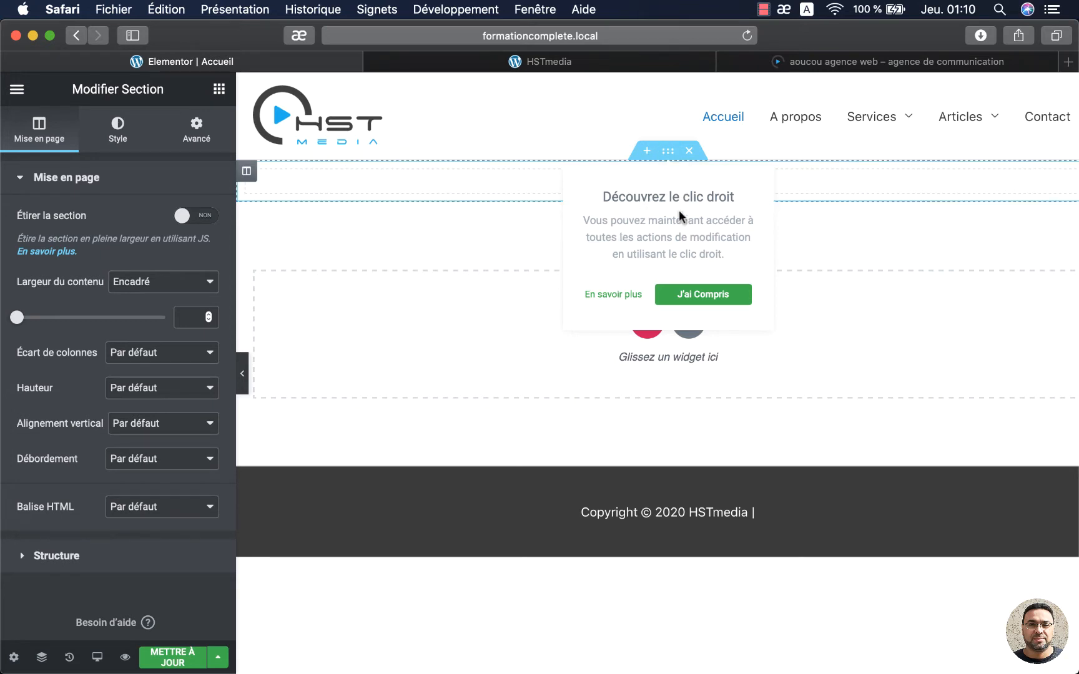
left_click(700, 301)
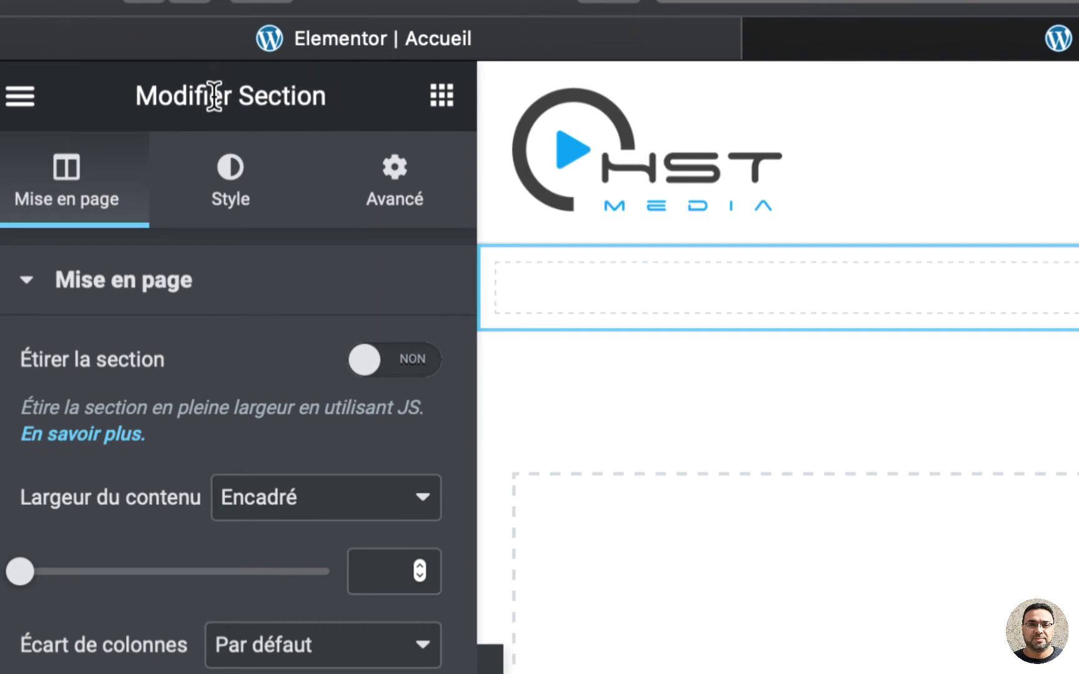
left_click_drag(139, 96, 324, 89)
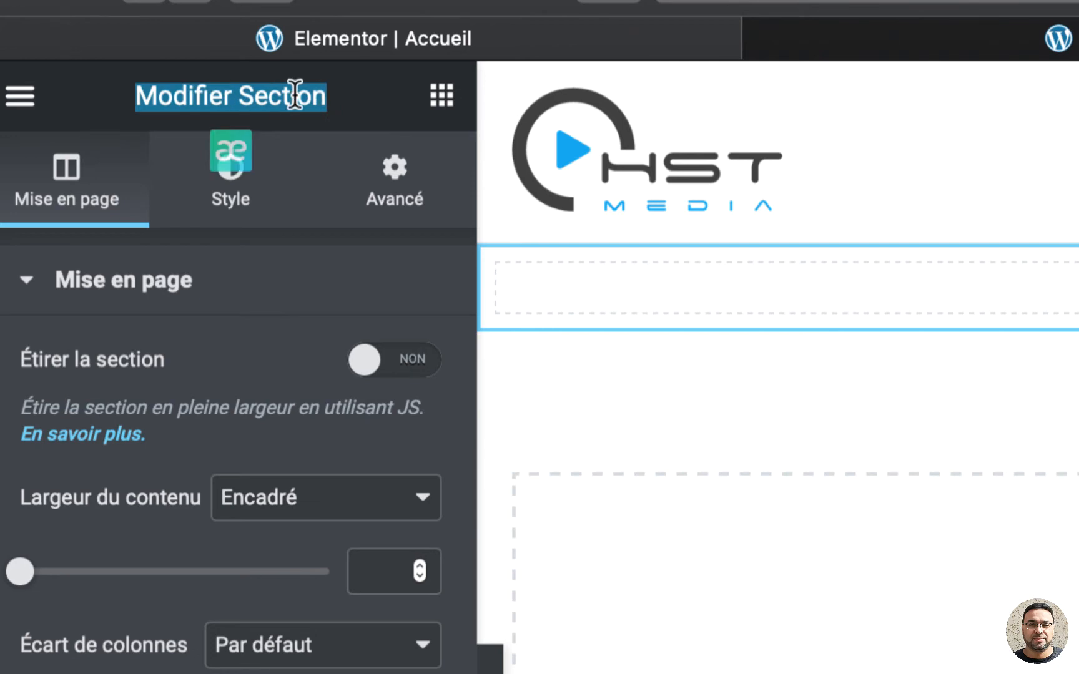
left_click(304, 95)
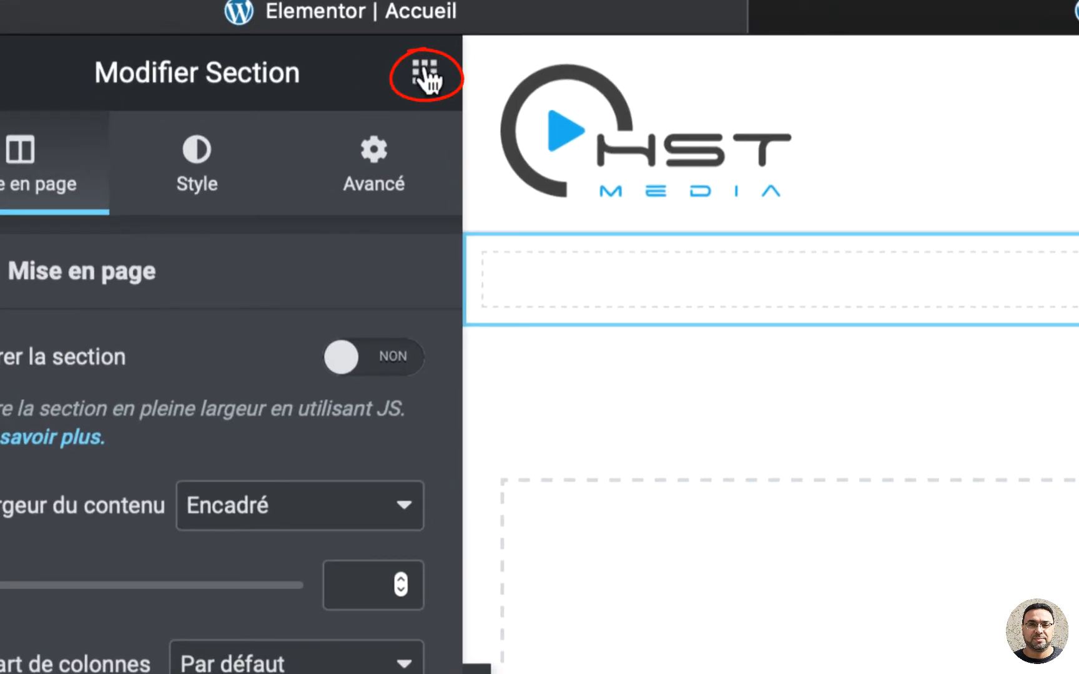
Return to the widget list and place a Titre widget inside the empty section.
left_click(425, 78)
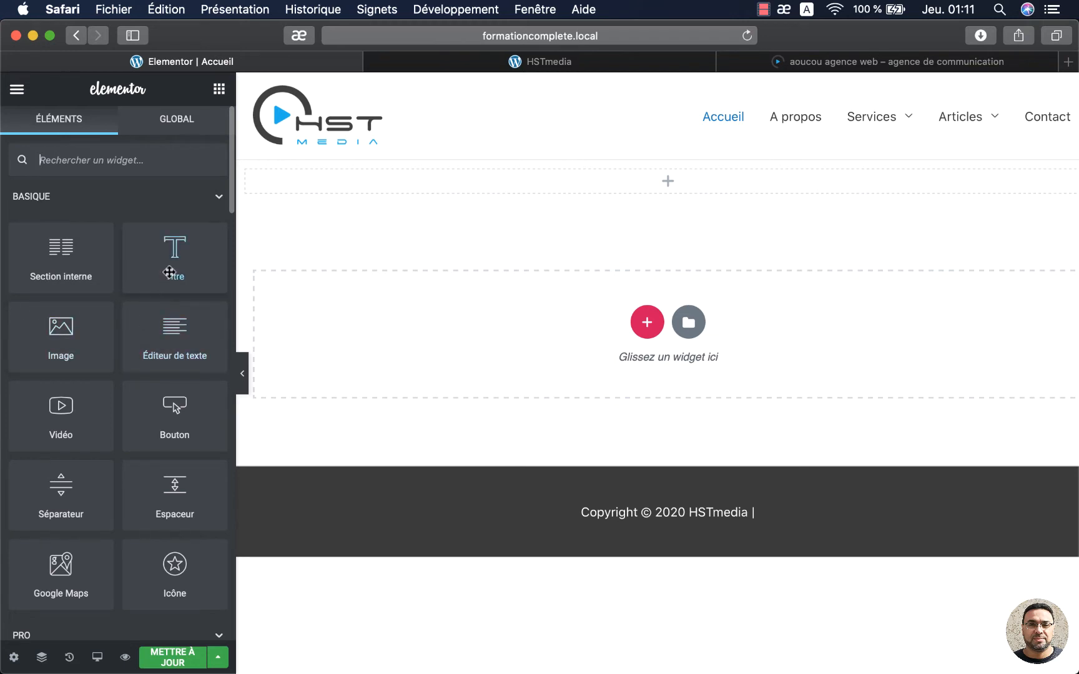
left_click_drag(174, 255, 592, 171)
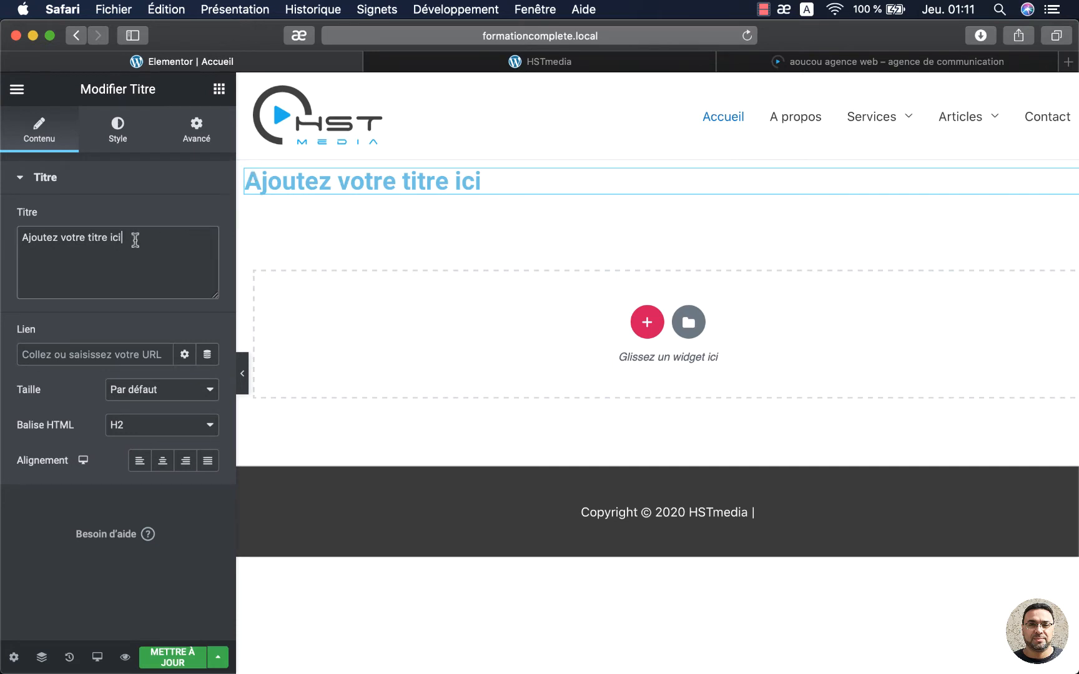
Replace the placeholder text of the Titre widget with "Mon titre".
left_click_drag(130, 238, 3, 237)
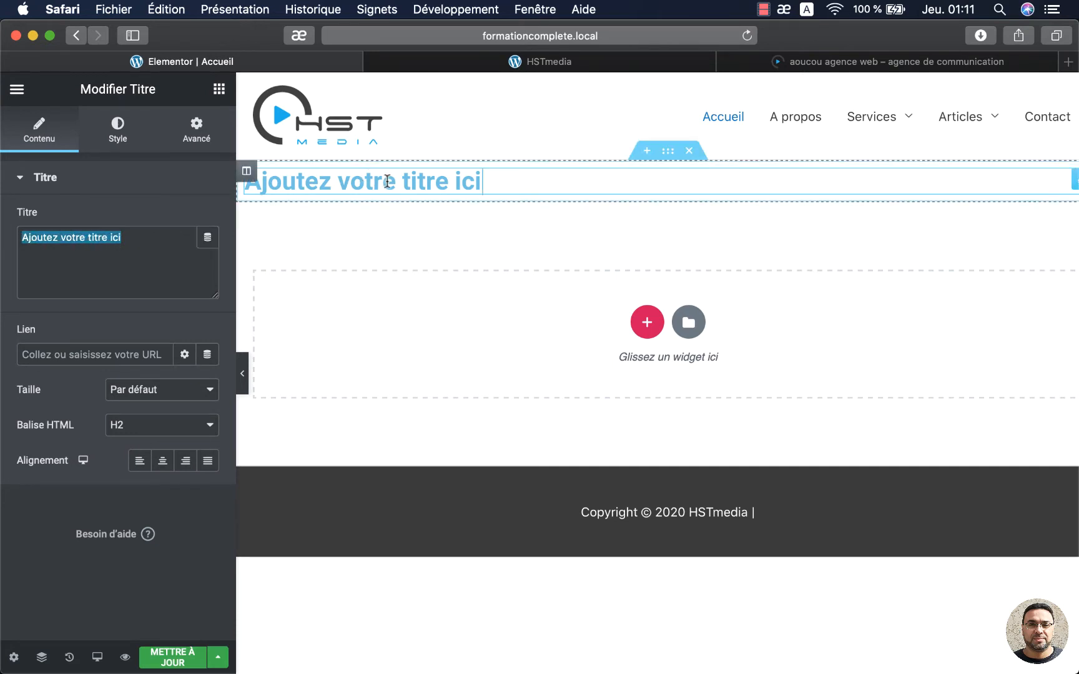
left_click_drag(498, 180, 242, 169)
type("Mon")
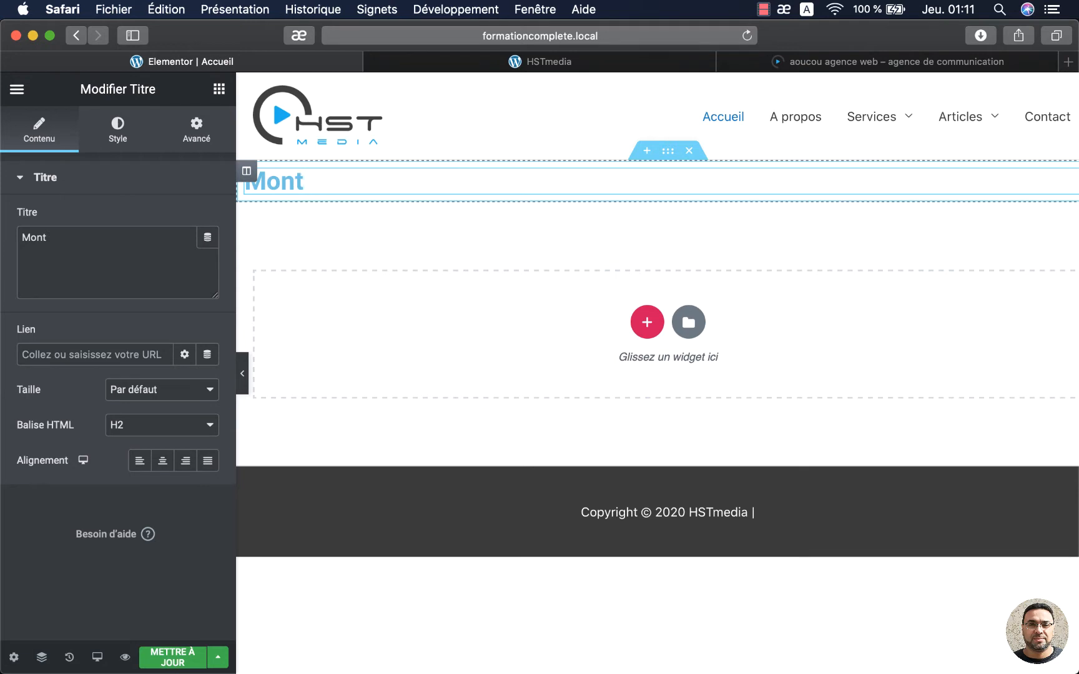
type(" titre")
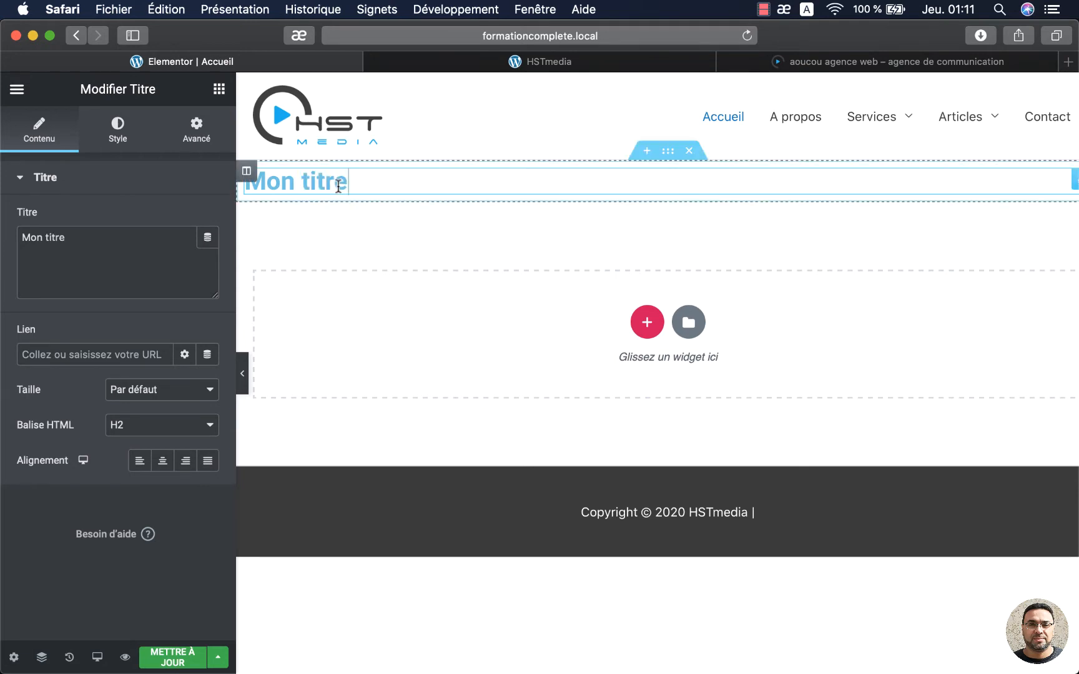
left_click_drag(354, 181, 246, 182)
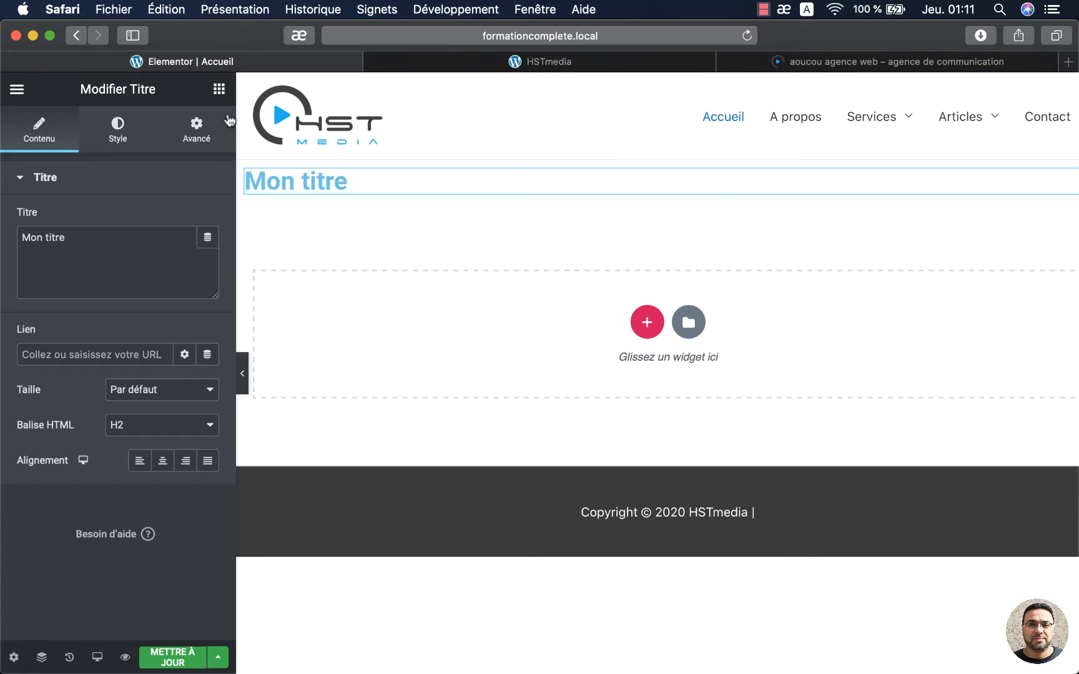
Place an Éditeur de texte widget below the "Mon titre" heading and an Image widget below that text.
left_click(219, 89)
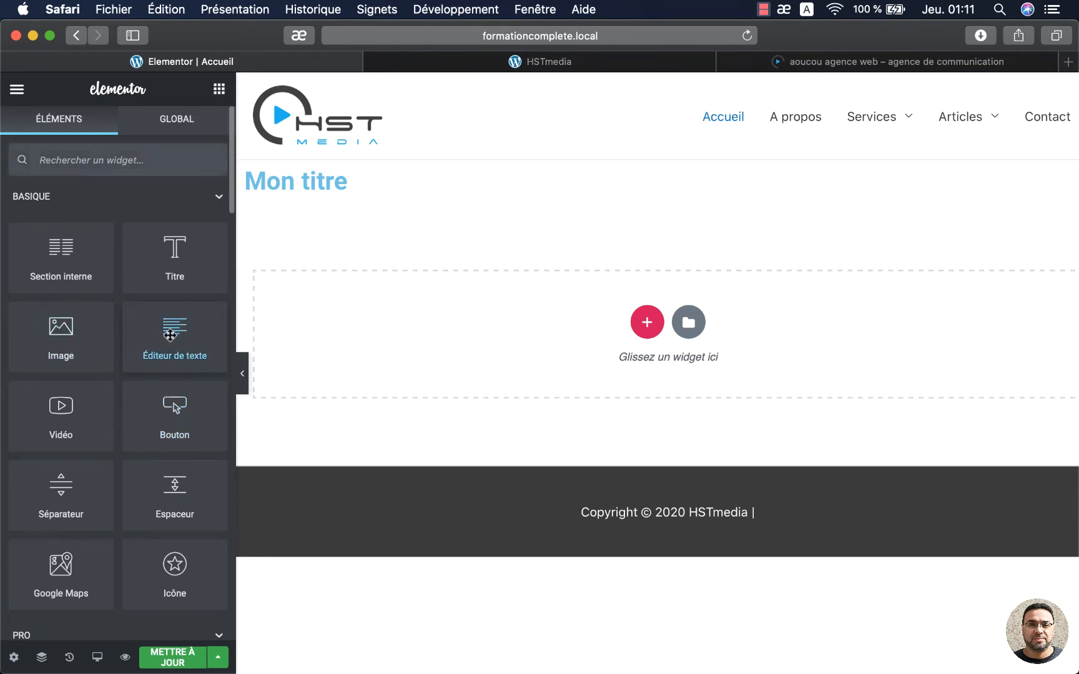
left_click_drag(170, 335, 323, 186)
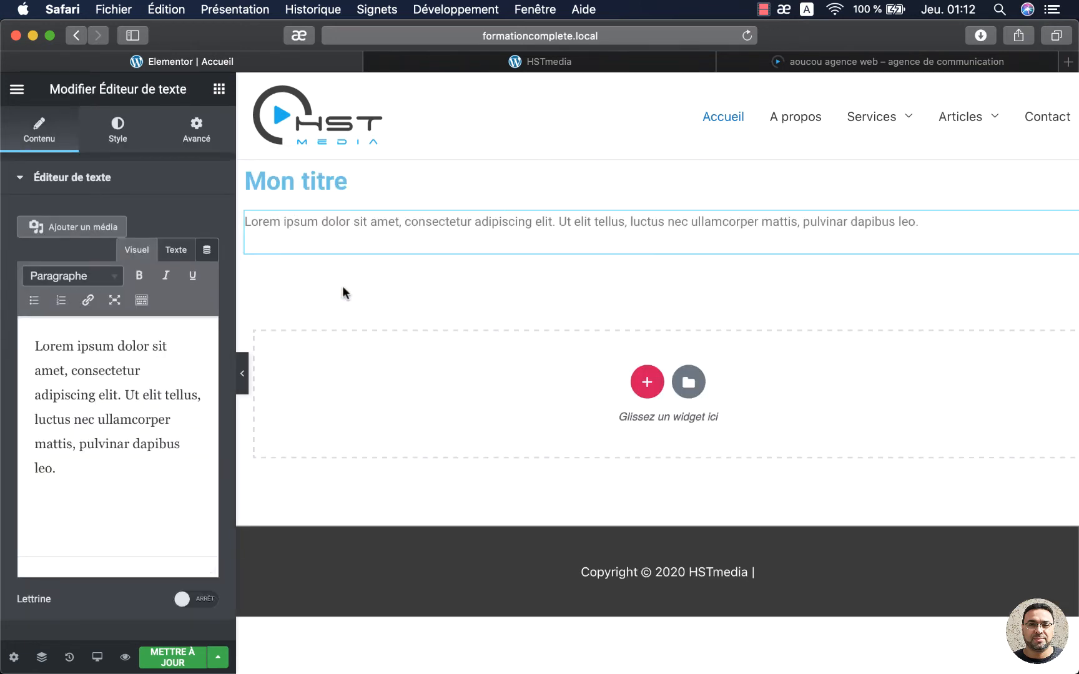
left_click(219, 89)
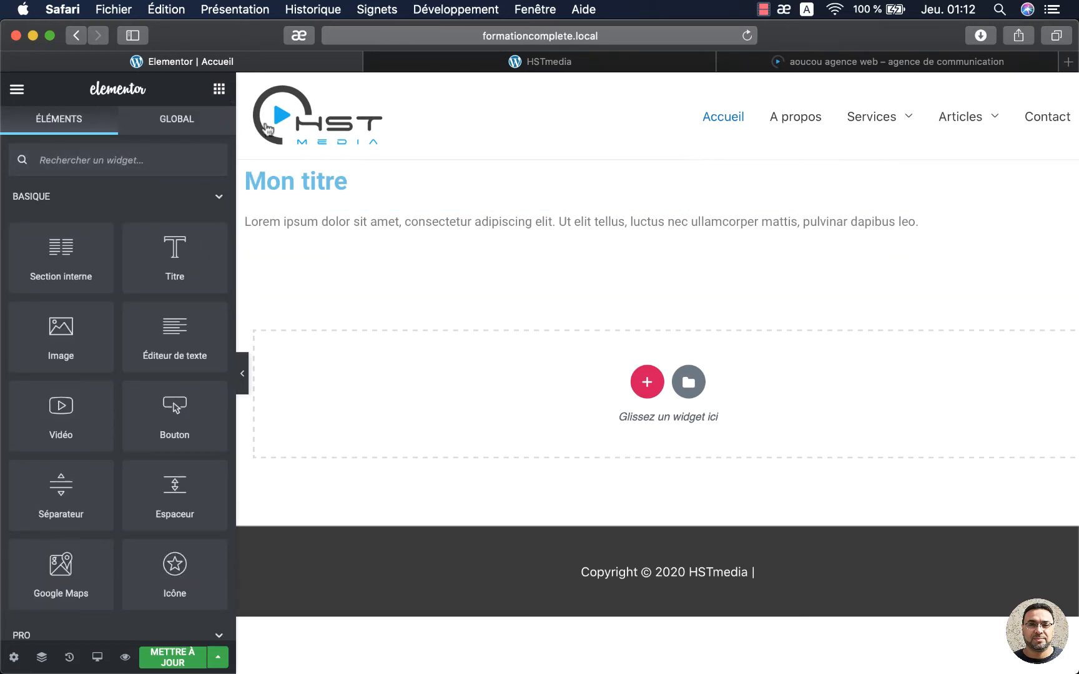
left_click_drag(74, 341, 378, 238)
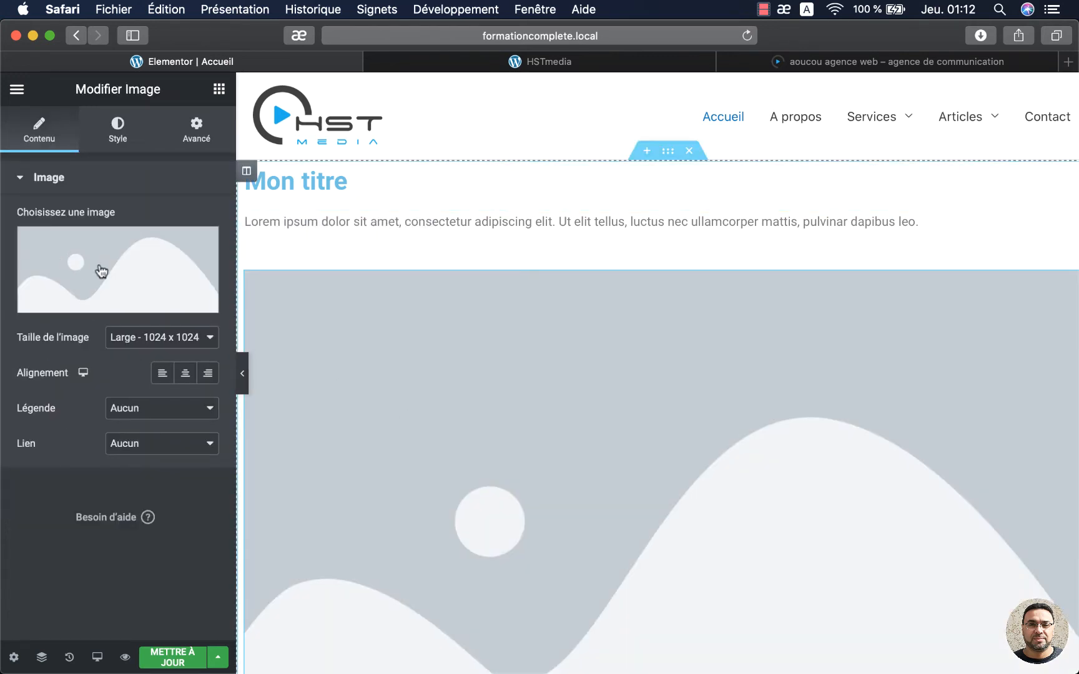
Delete the Image widget and the Éditeur de texte widget, keeping the "Mon titre" heading.
scroll(592, 520, "down", 6)
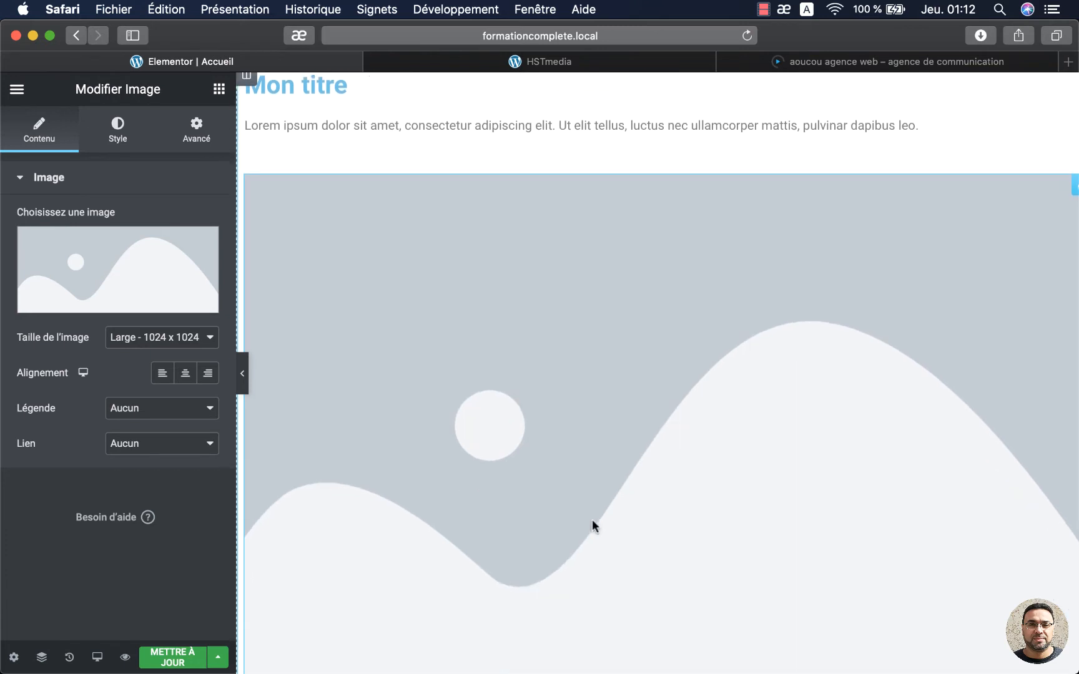
scroll(592, 519, "up", 6)
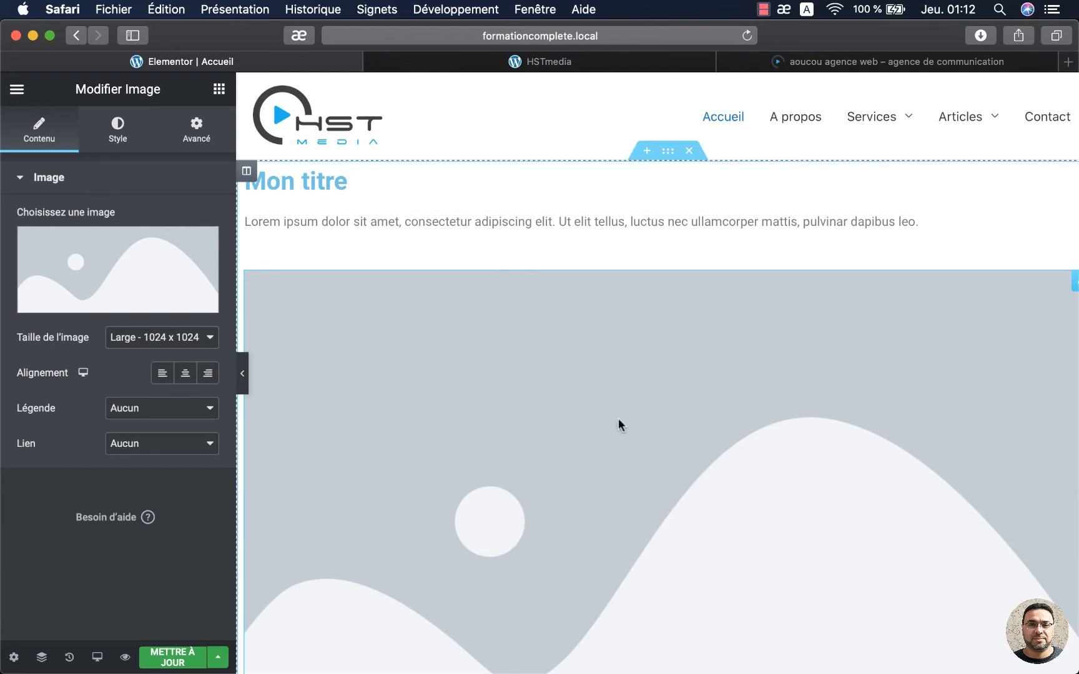
key("Delete")
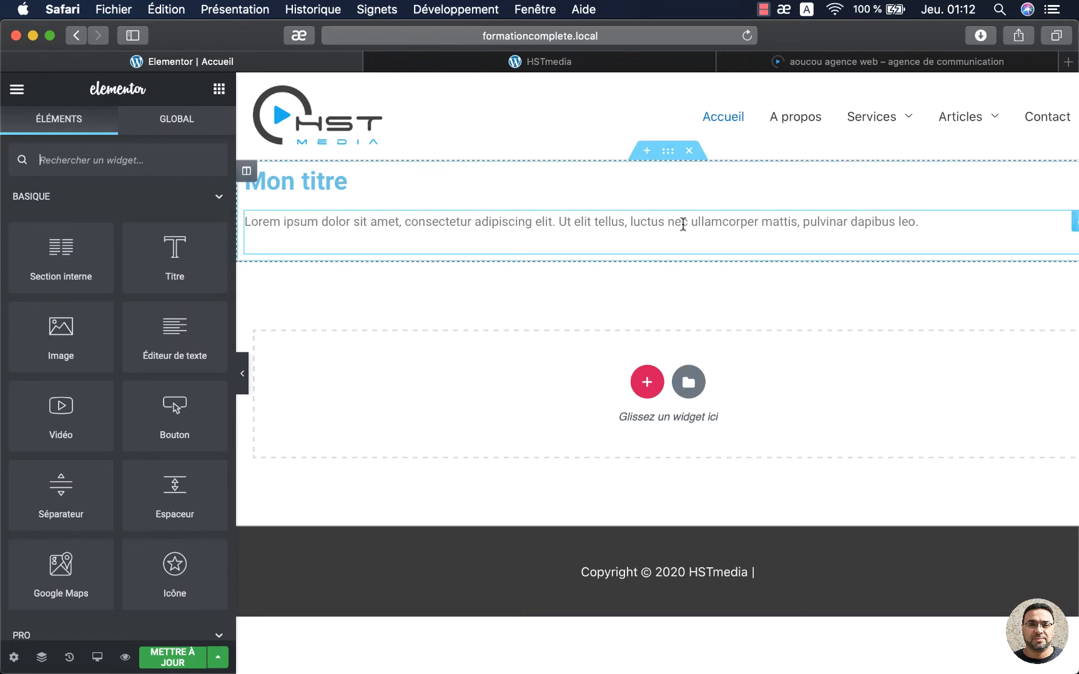
scroll(758, 240, "right", 2)
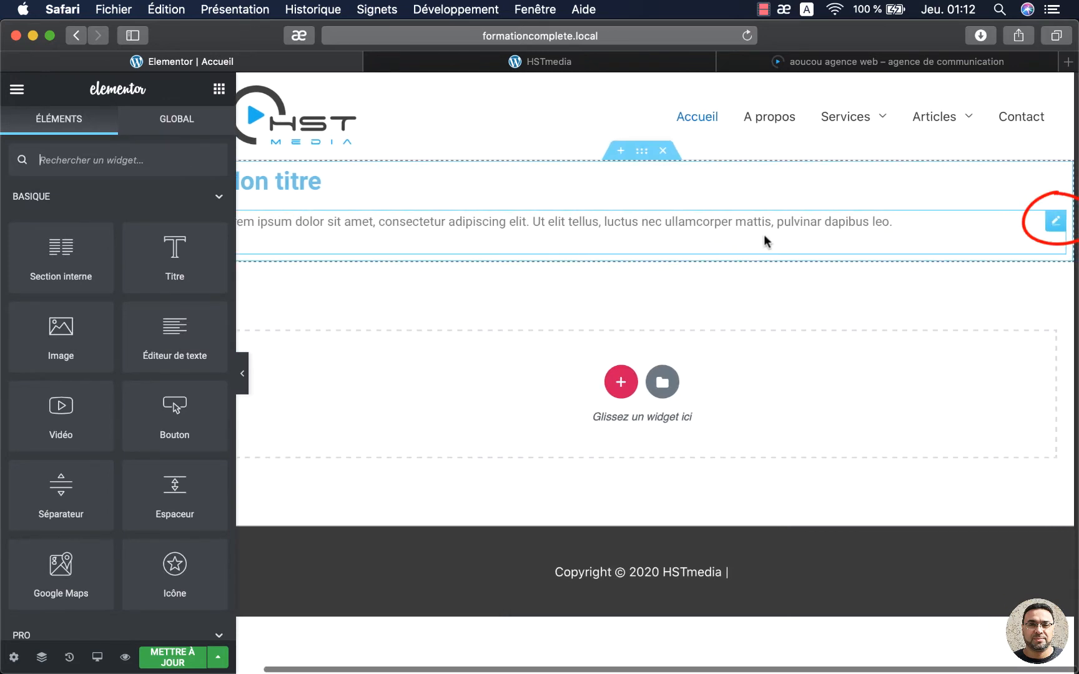
mouse_move(1060, 224)
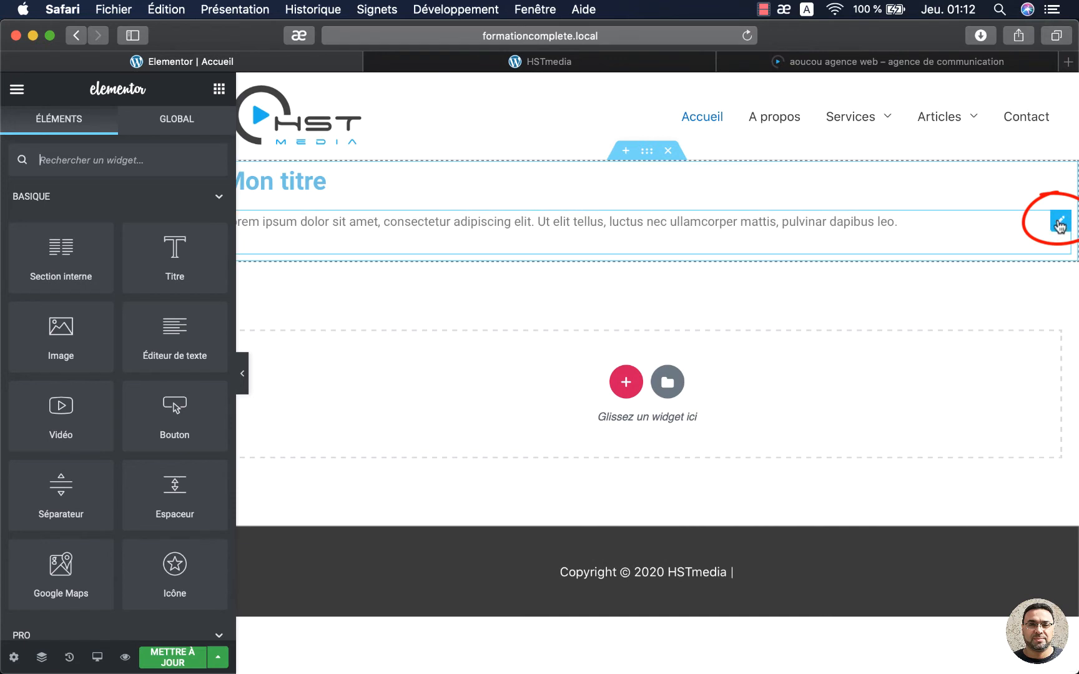
right_click(1060, 223)
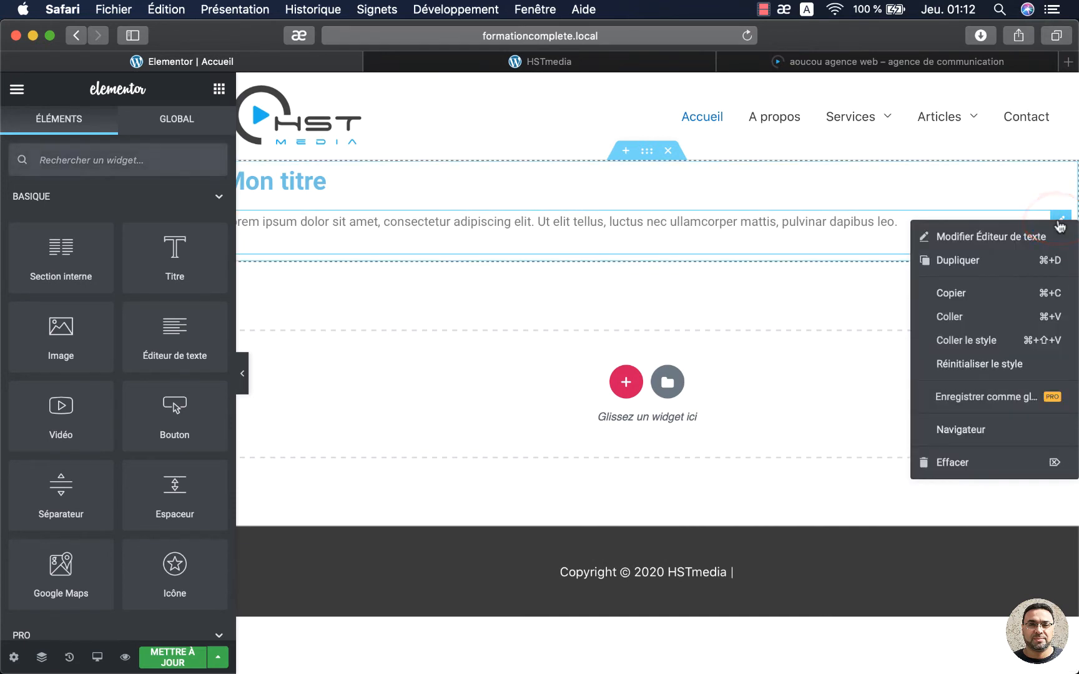
left_click(953, 465)
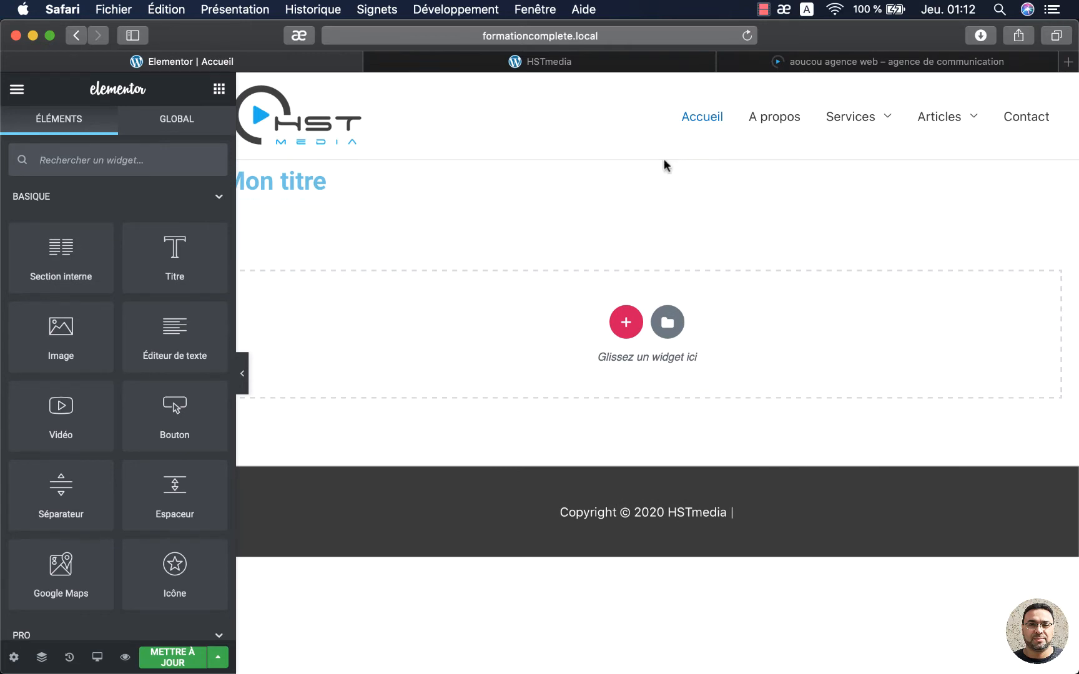
Delete the section holding the "Mon titre" heading and insert a new single-column section in its place.
mouse_move(667, 155)
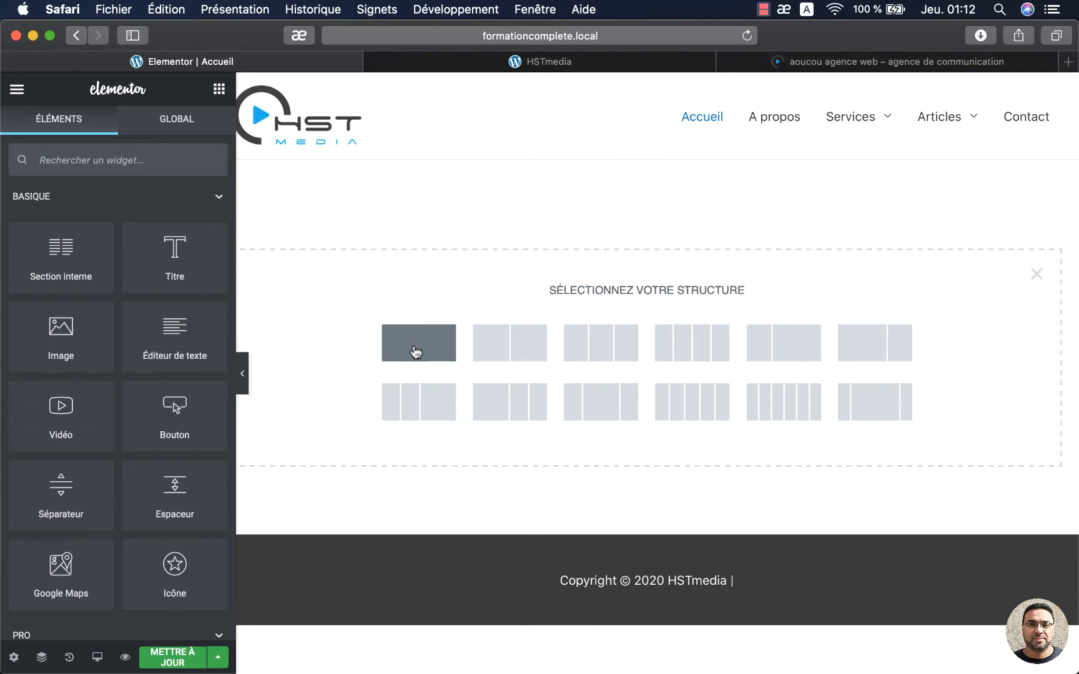
left_click(414, 349)
left_click(219, 88)
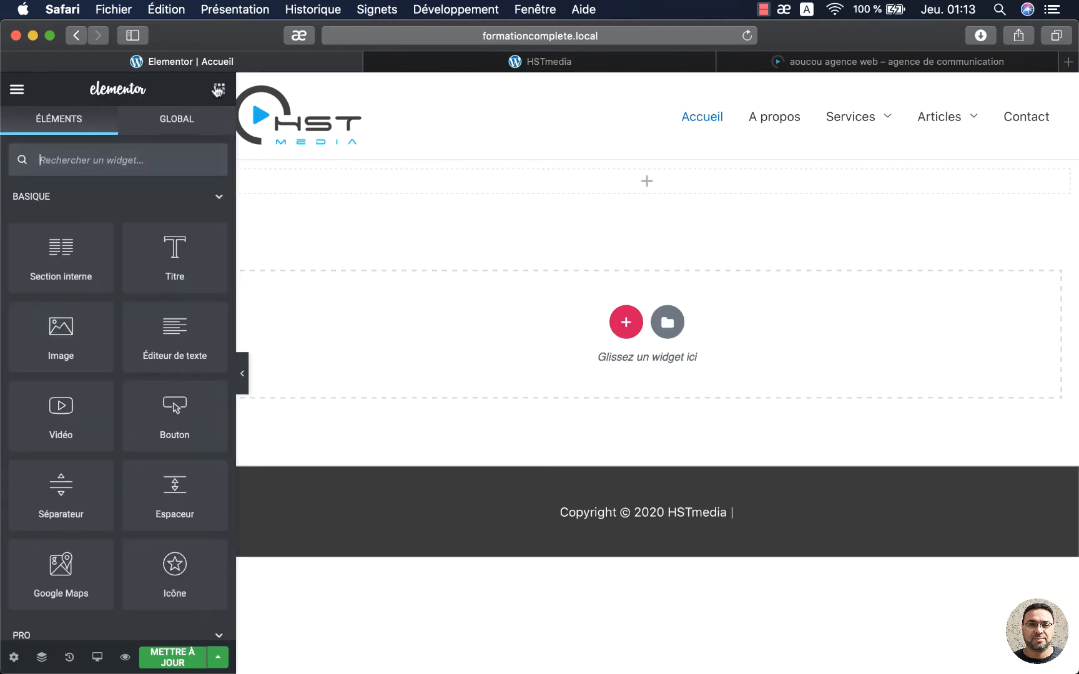
Place a Titre widget in the empty section and an Éditeur de texte widget directly below it.
left_click_drag(170, 249, 366, 178)
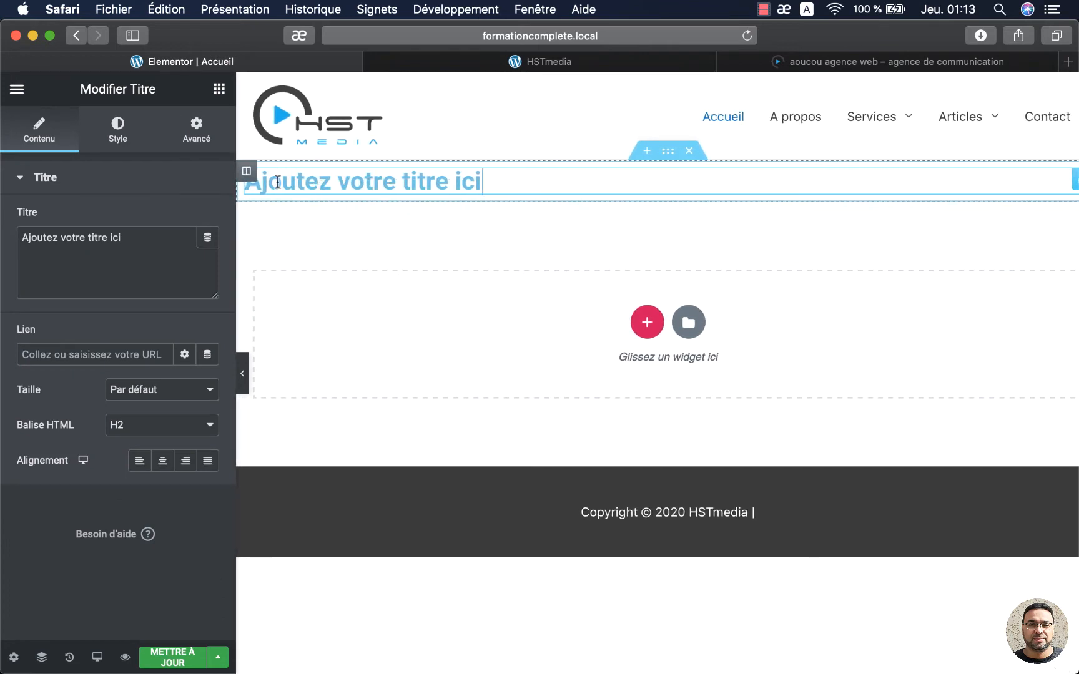
left_click_drag(264, 182, 457, 180)
left_click(500, 185)
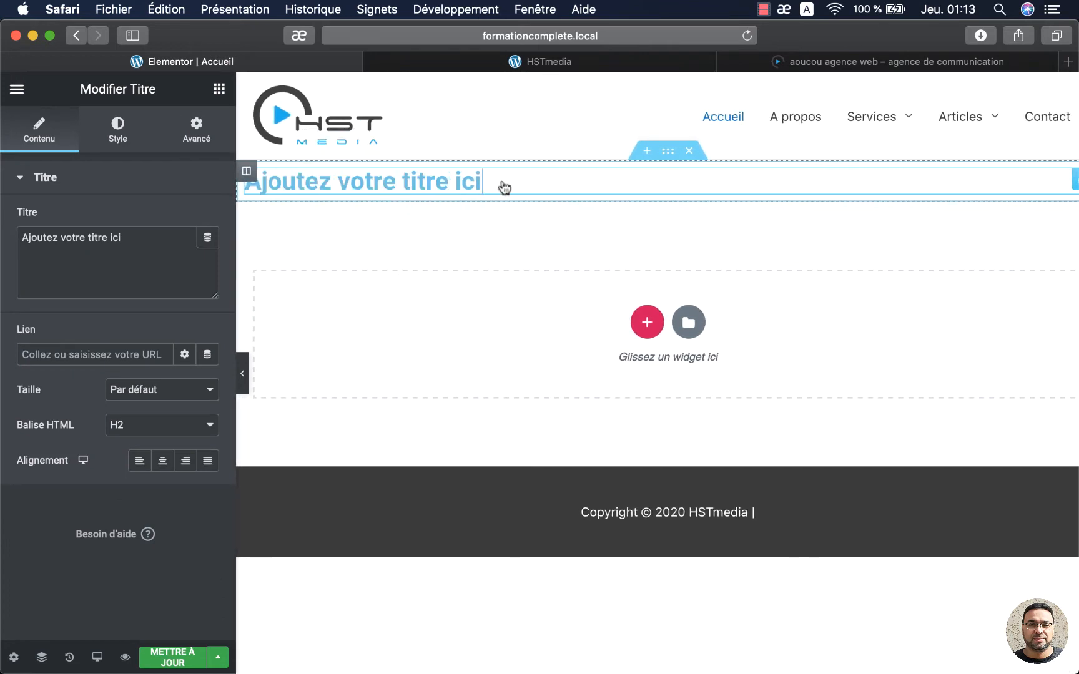
left_click(219, 90)
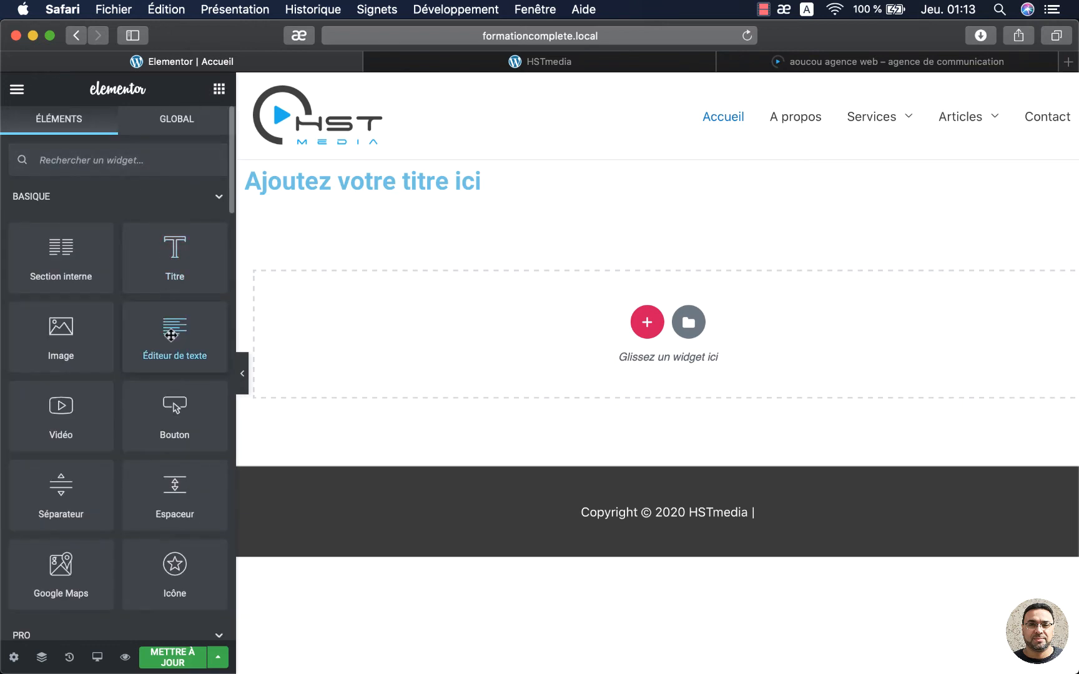
left_click_drag(173, 329, 359, 187)
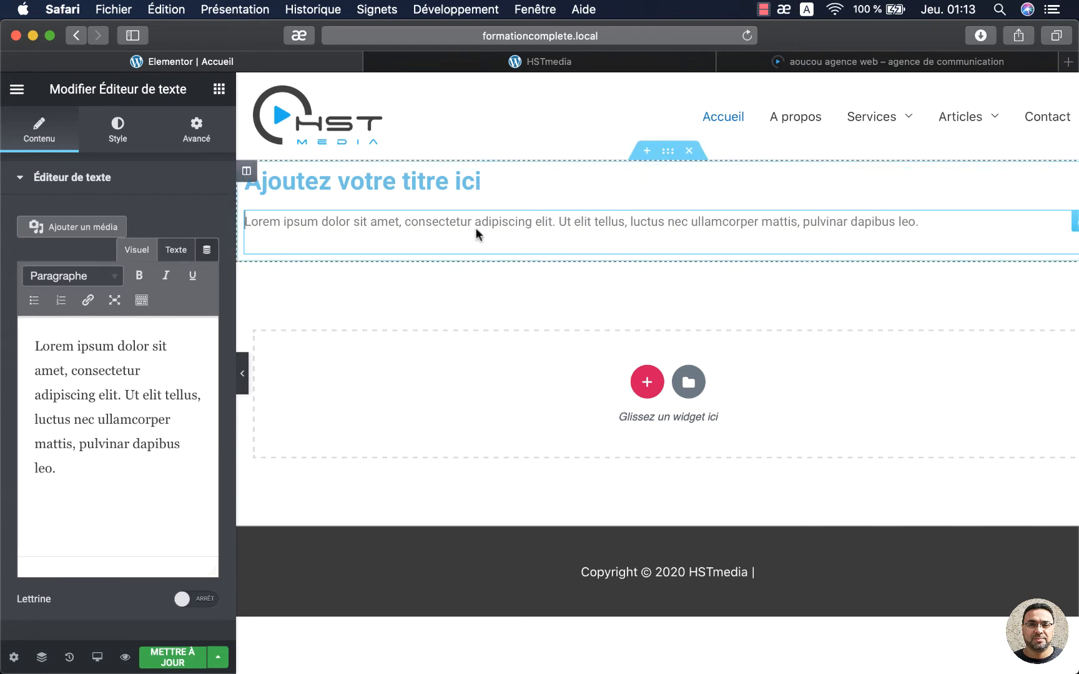
Delete the whole section with its widgets from the Accueil page.
left_click(690, 152)
left_click_drag(690, 152, 637, 251)
left_click(549, 221)
left_click(690, 152)
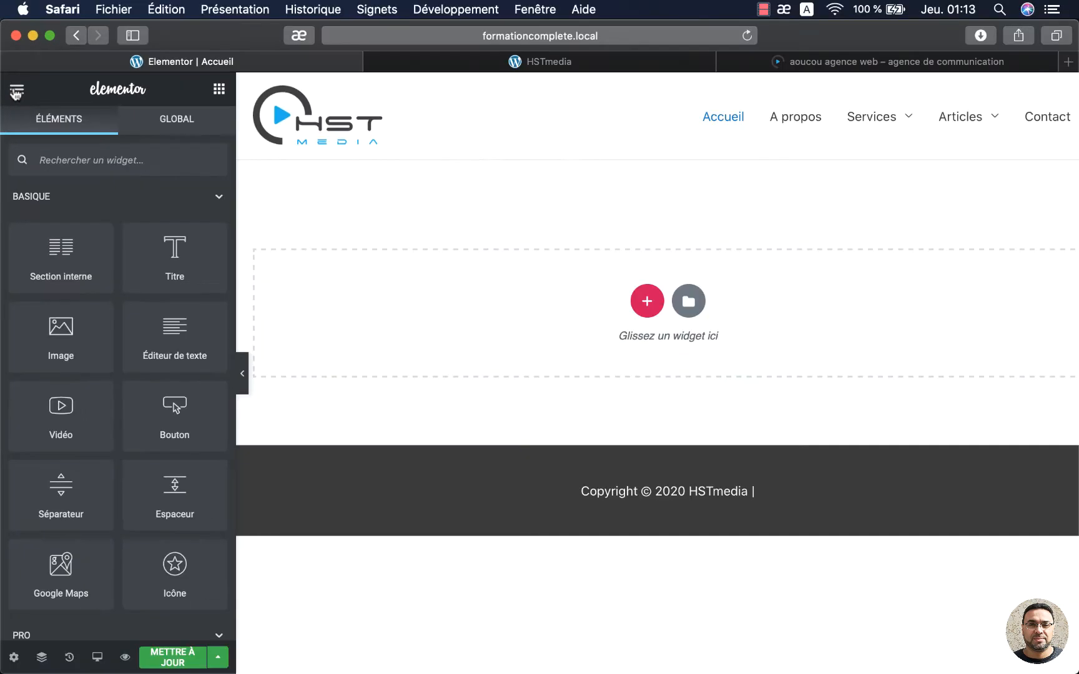
Open Elementor's default color settings (Couleurs par défaut) and widen the sidebar so the palette options fit better.
left_click(31, 91)
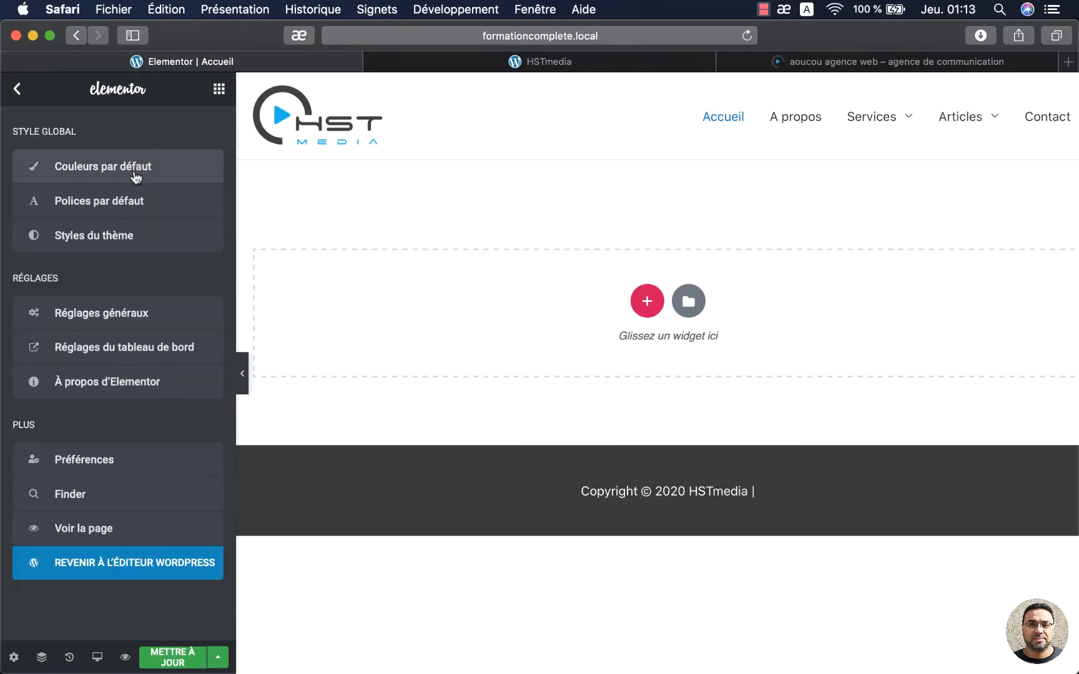
left_click(115, 173)
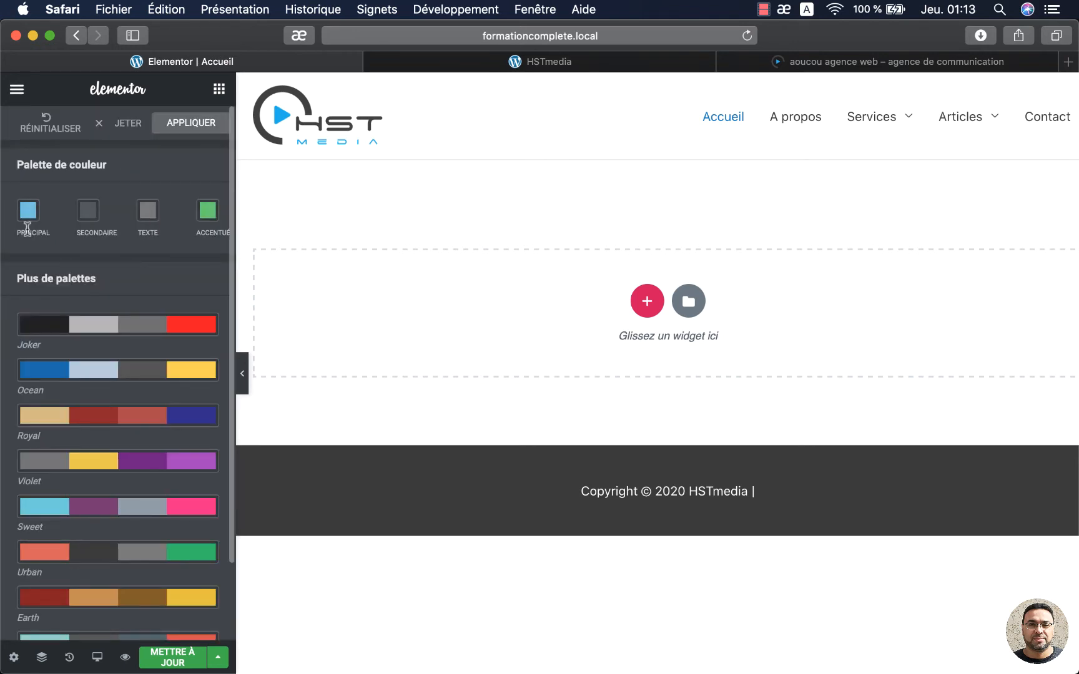
left_click_drag(243, 327, 331, 326)
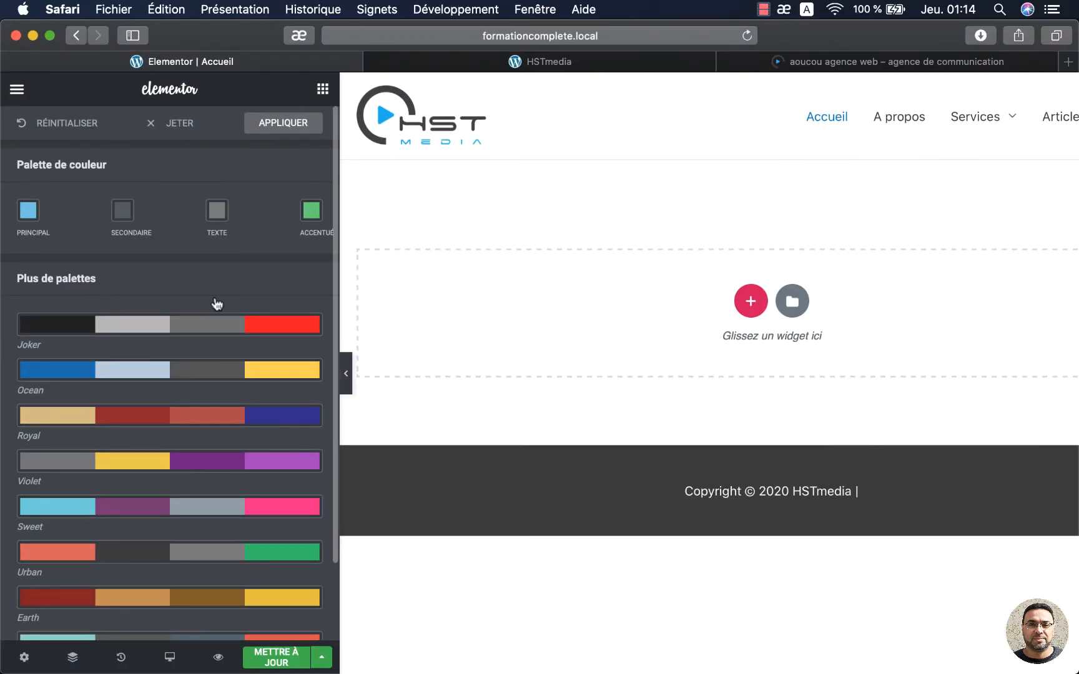
Look through the available color palettes and apply the Joker palette as the default colors.
scroll(169, 398, "down", 3)
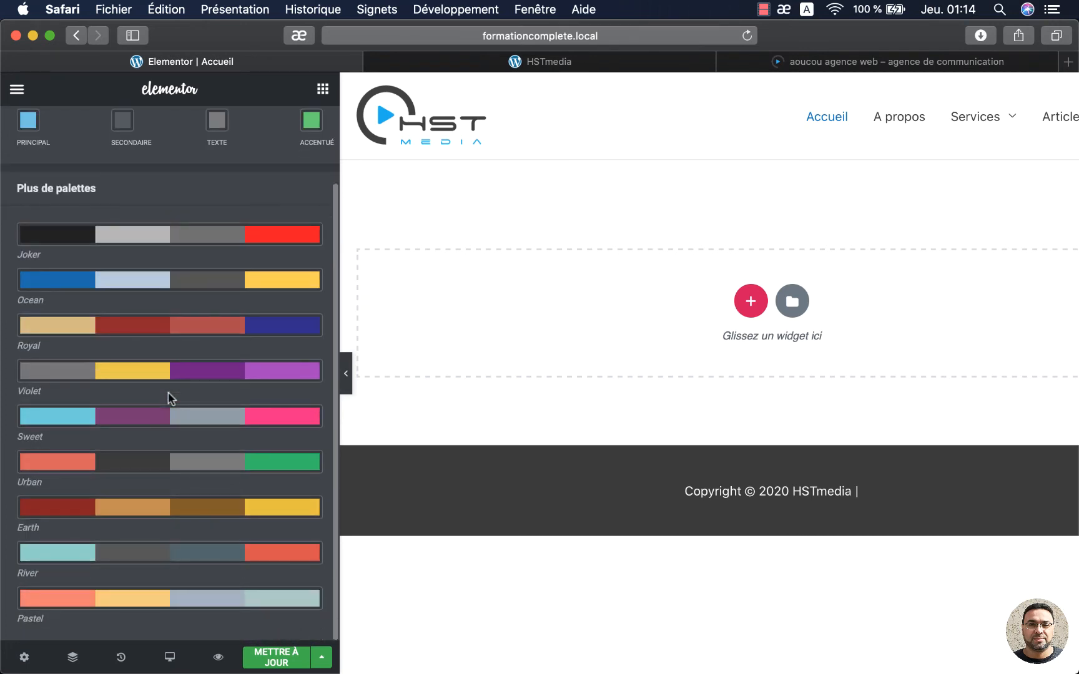
scroll(170, 398, "up", 3)
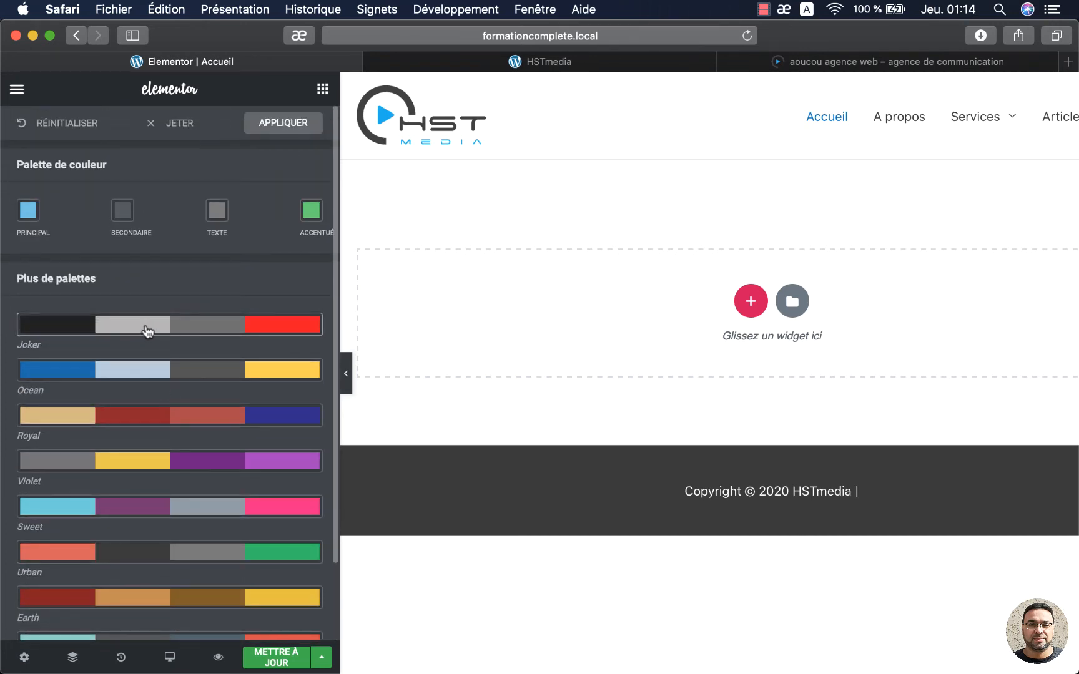
left_click(64, 334)
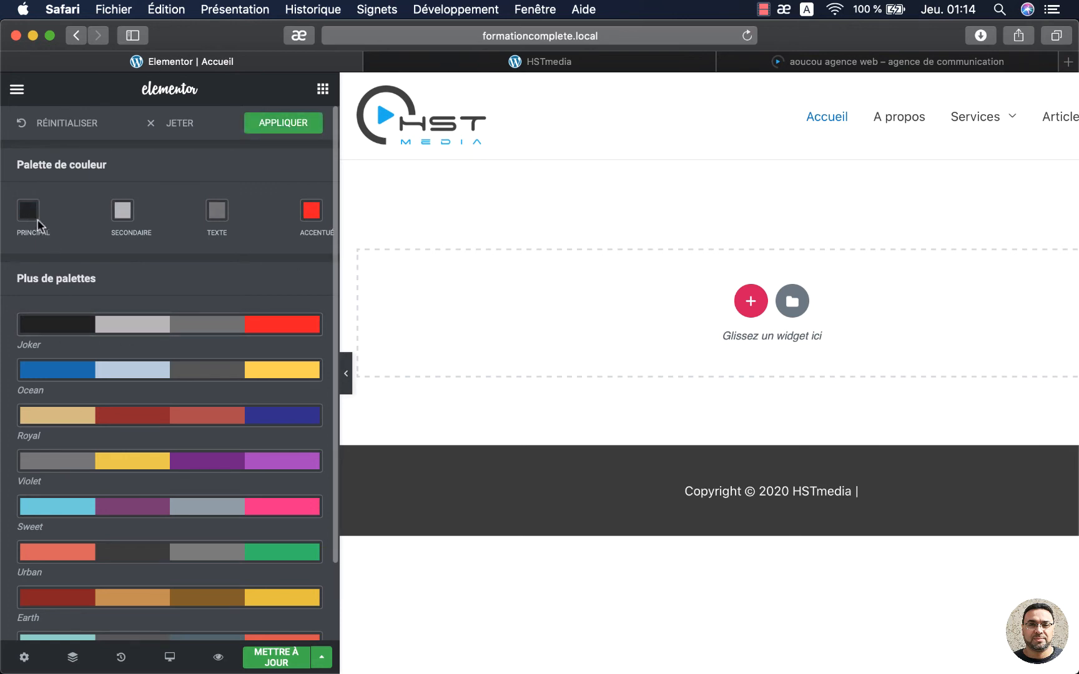
left_click(275, 115)
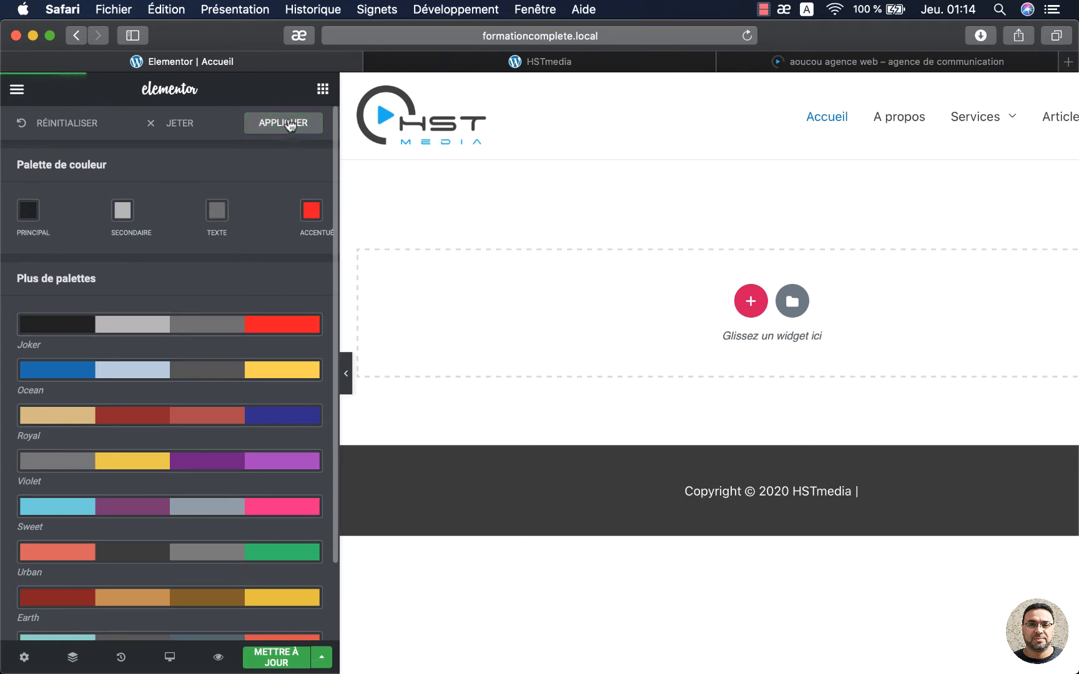
Insert a new single-column section on the empty Accueil page.
left_click(323, 93)
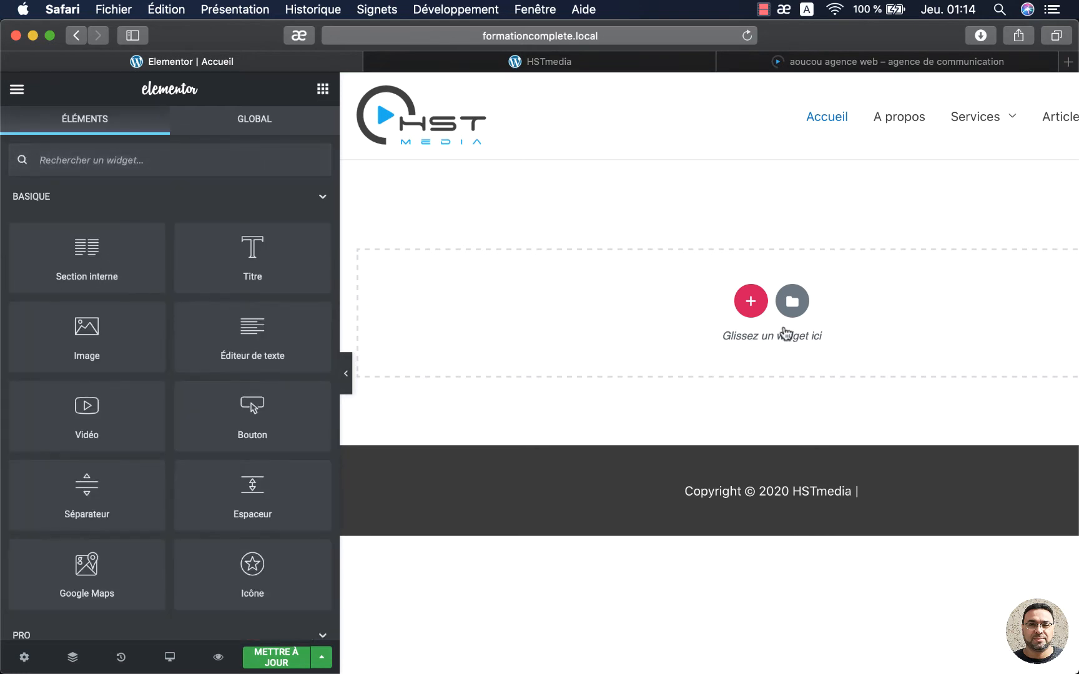
left_click(751, 301)
left_click(580, 344)
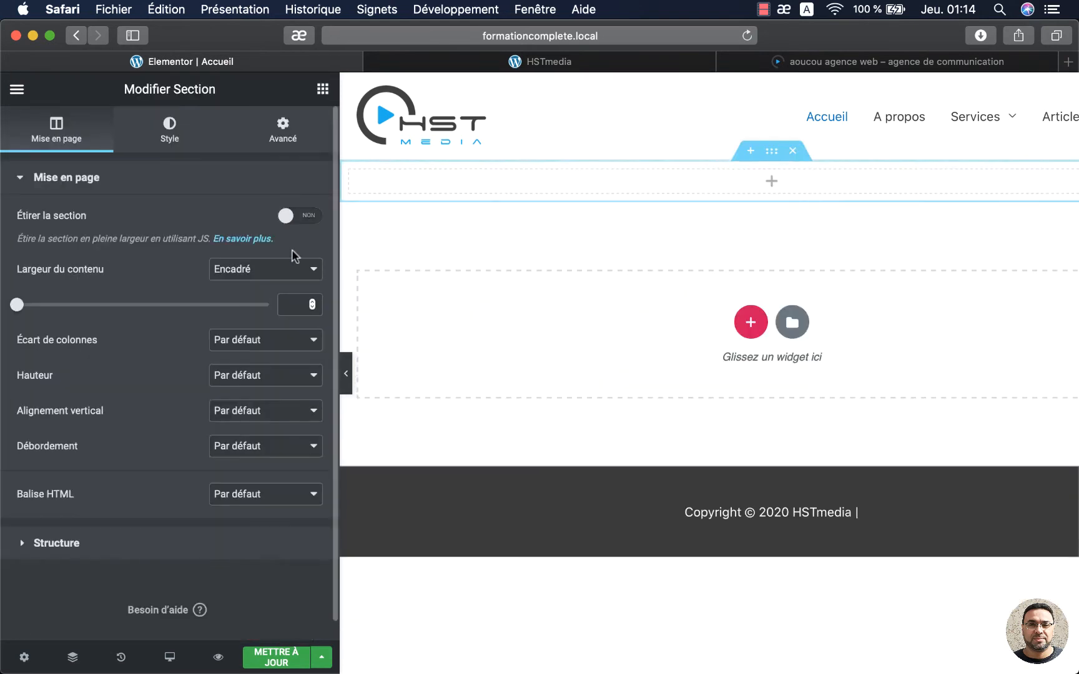
Place a Titre widget in the new section and a Bouton widget directly below the heading.
left_click(320, 97)
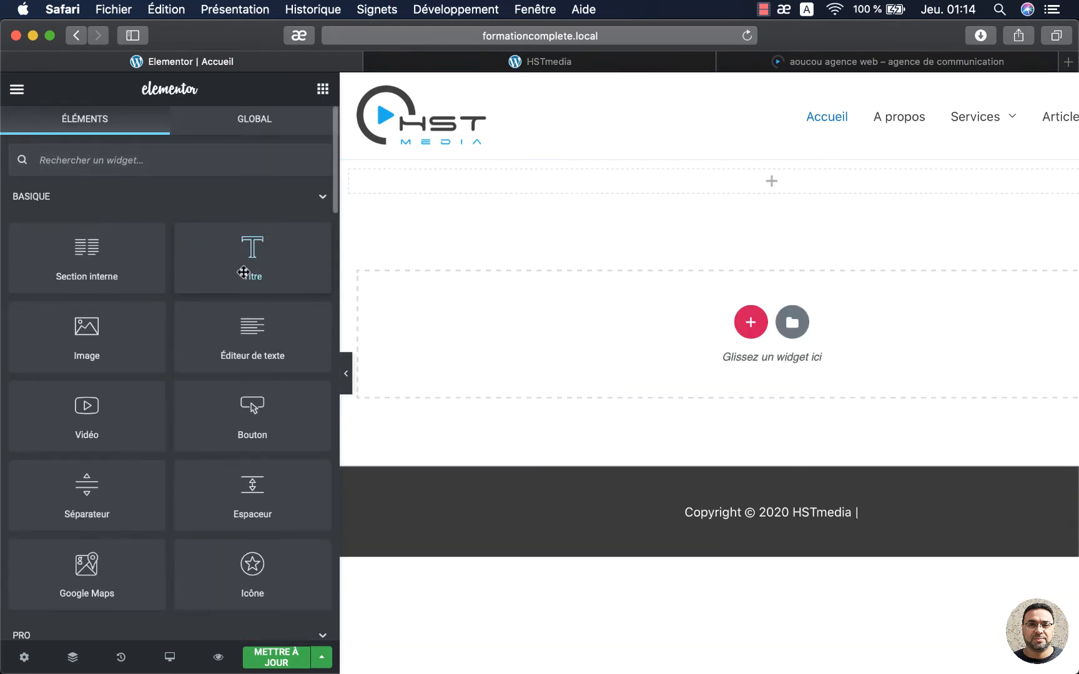
left_click_drag(253, 259, 594, 180)
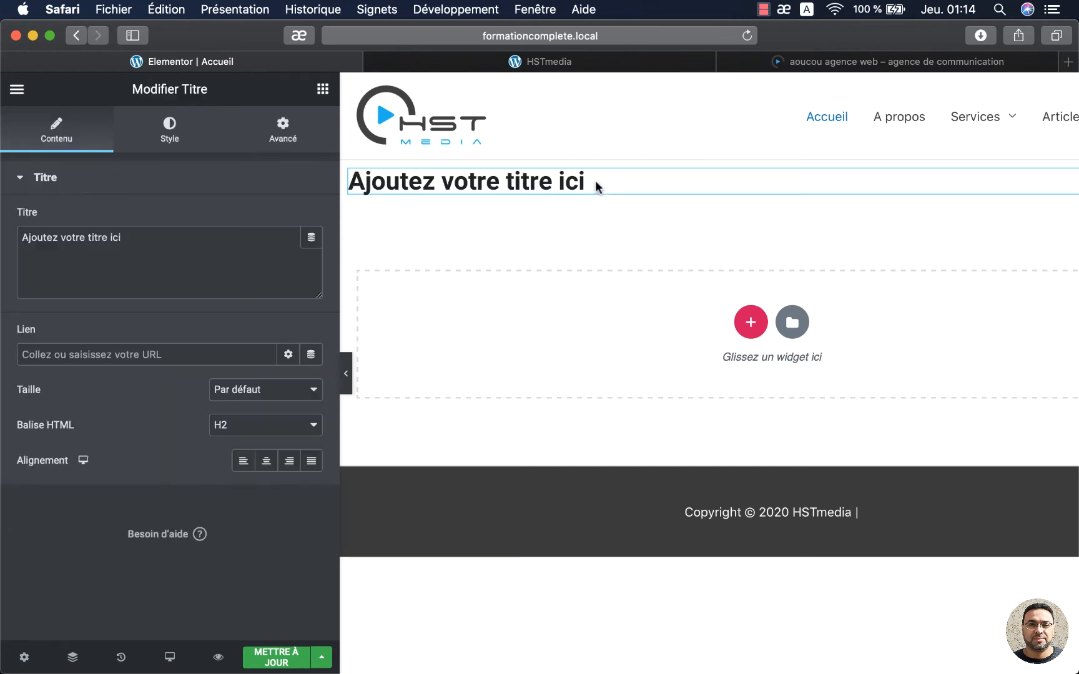
left_click(323, 88)
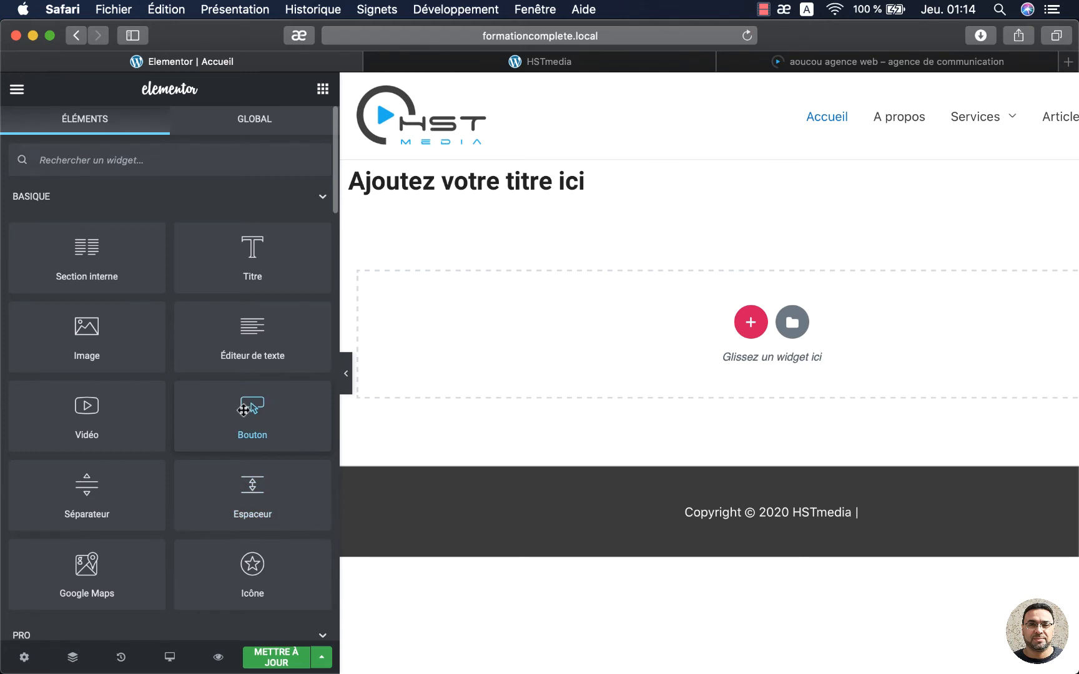
left_click_drag(243, 410, 528, 192)
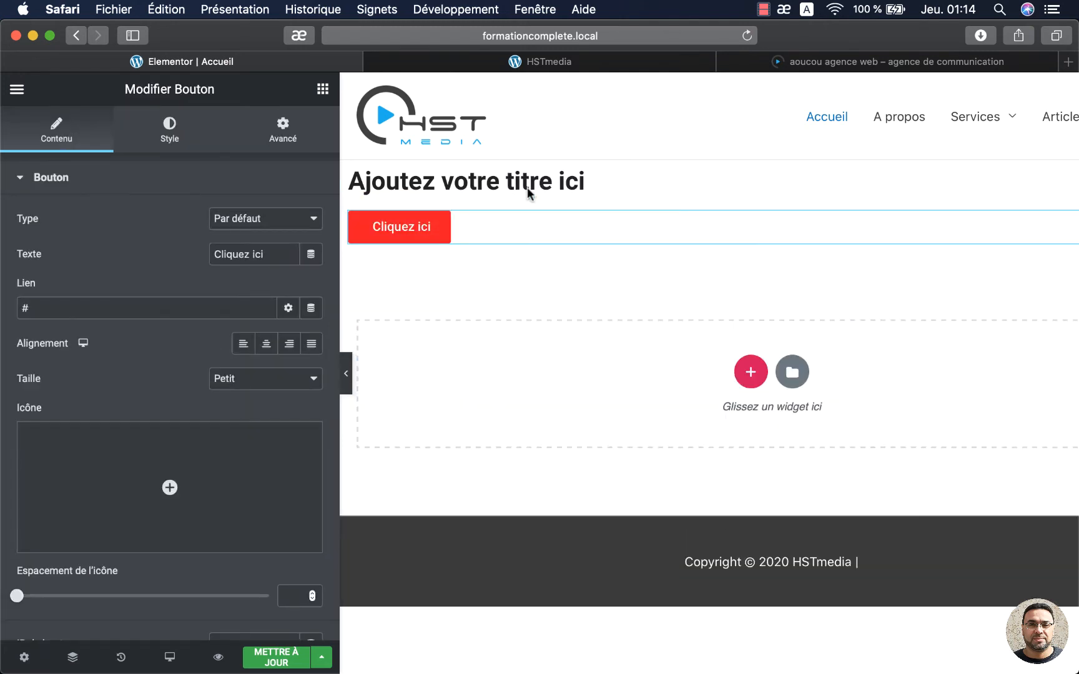
Reopen the default color settings and compare the reset, Ocean and Royal palettes on the page's heading and button.
left_click(16, 89)
left_click(77, 163)
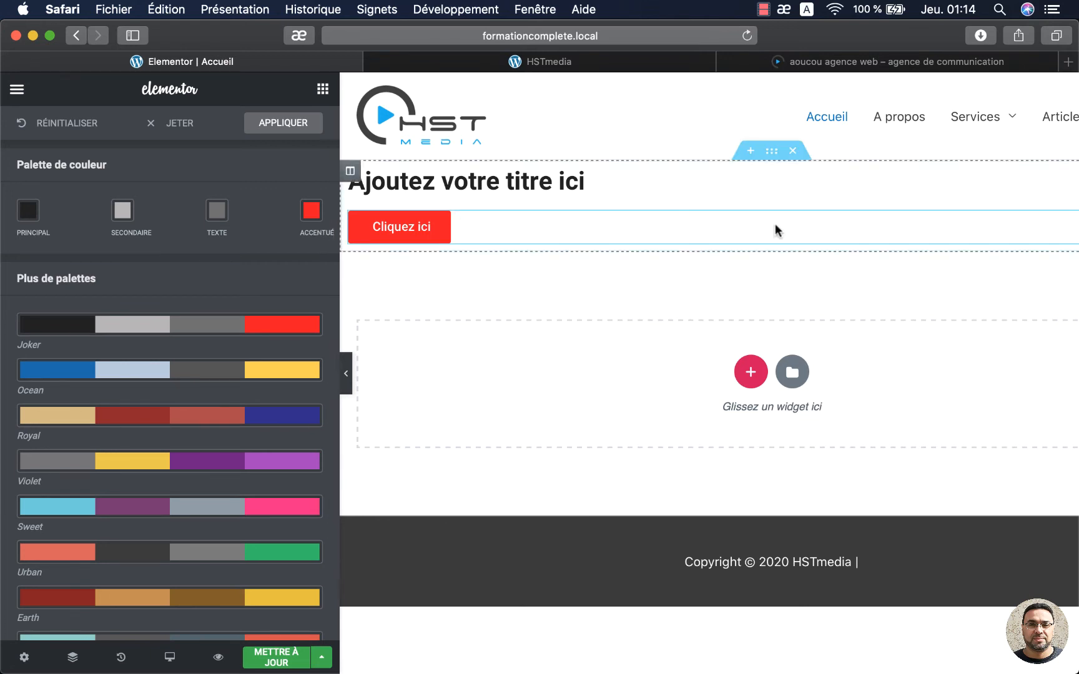
left_click(52, 128)
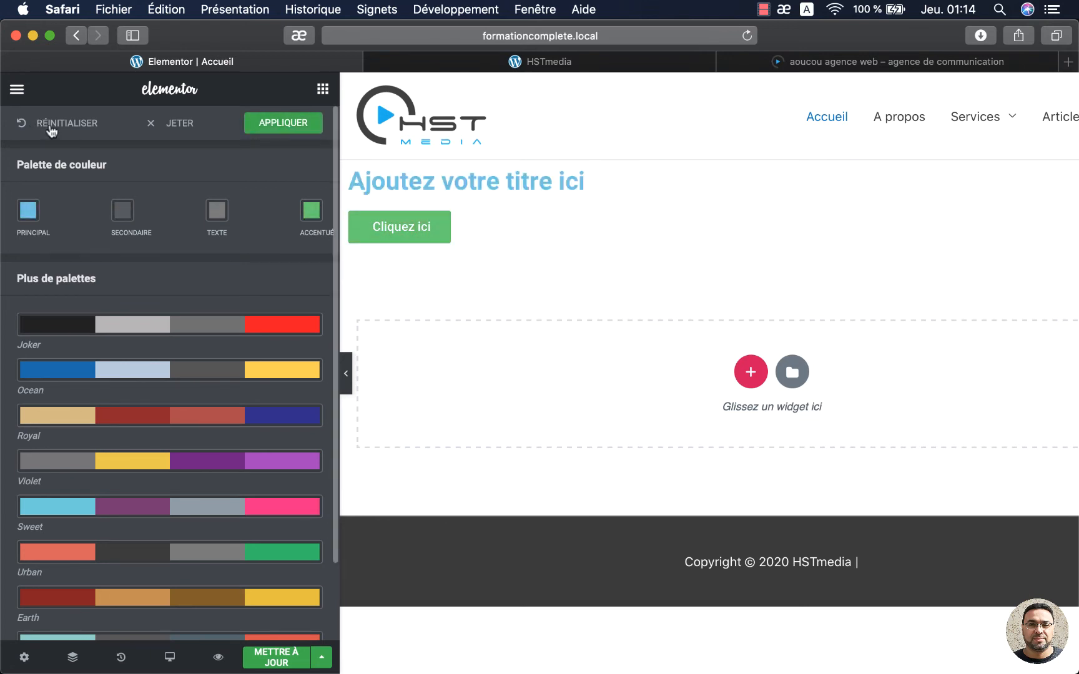
left_click(41, 372)
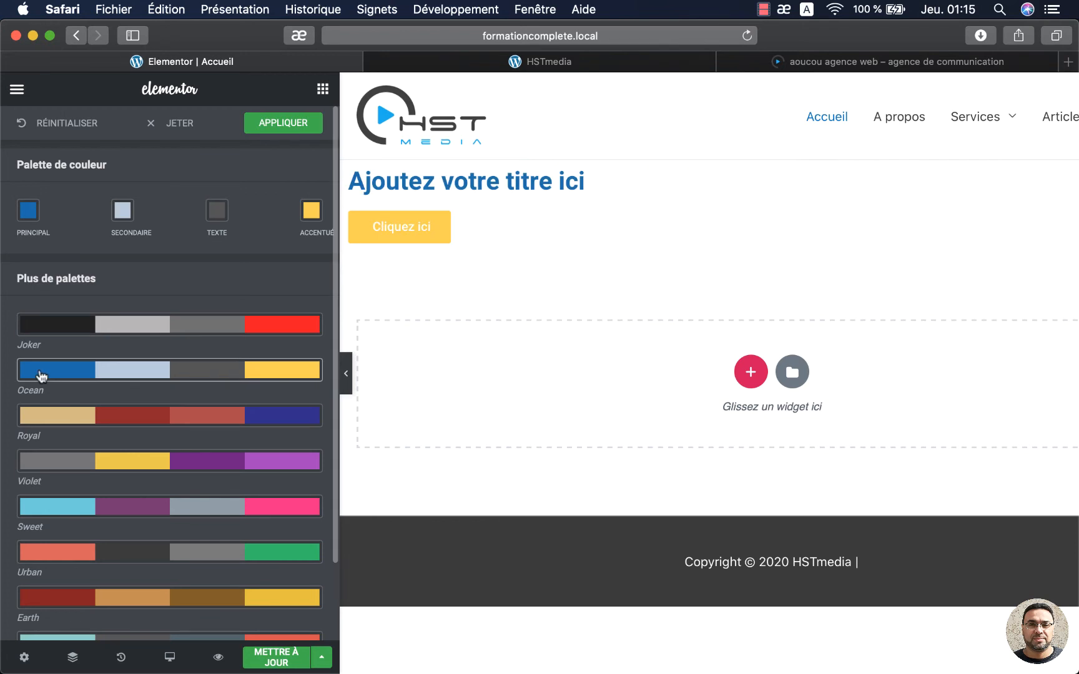
left_click(48, 417)
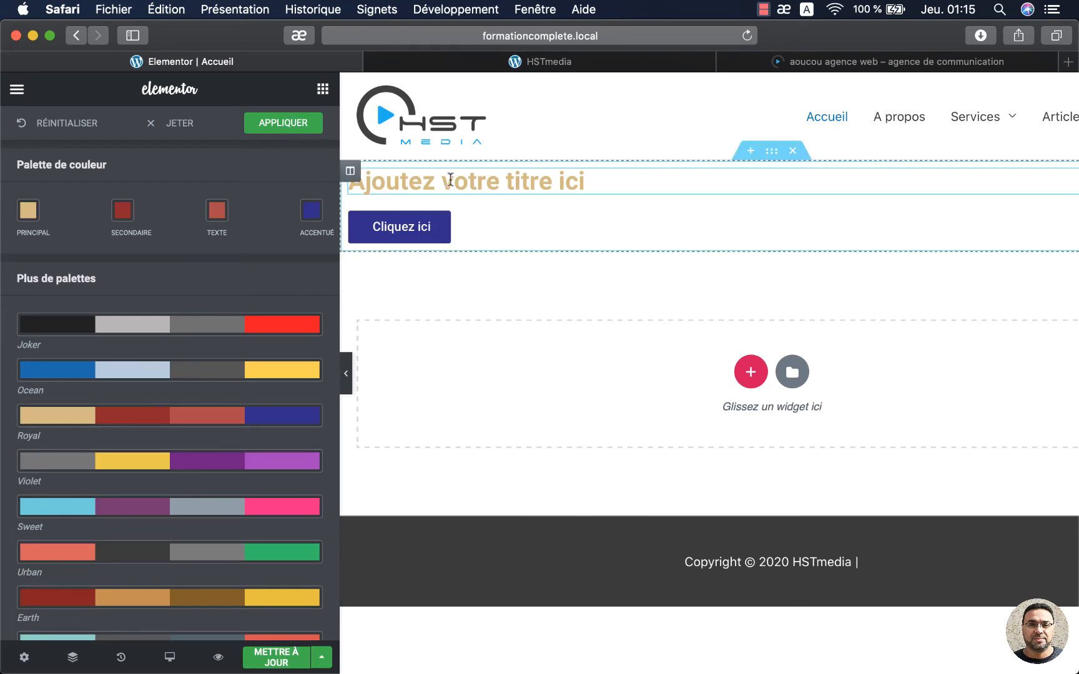
scroll(208, 477, "down", 3)
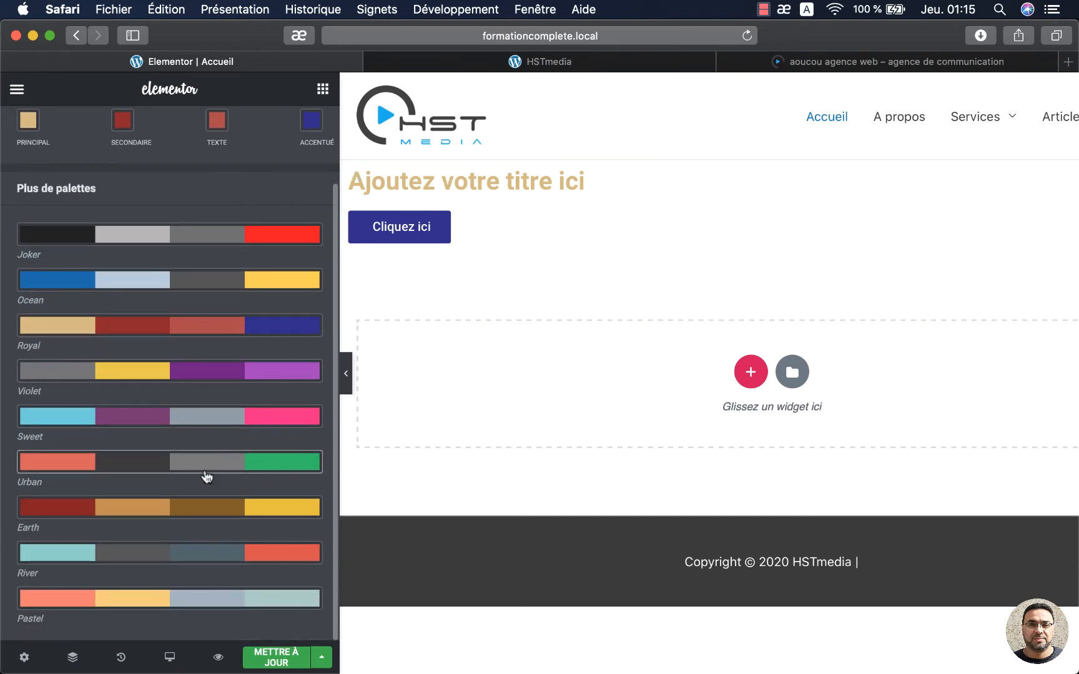
scroll(208, 477, "up", 3)
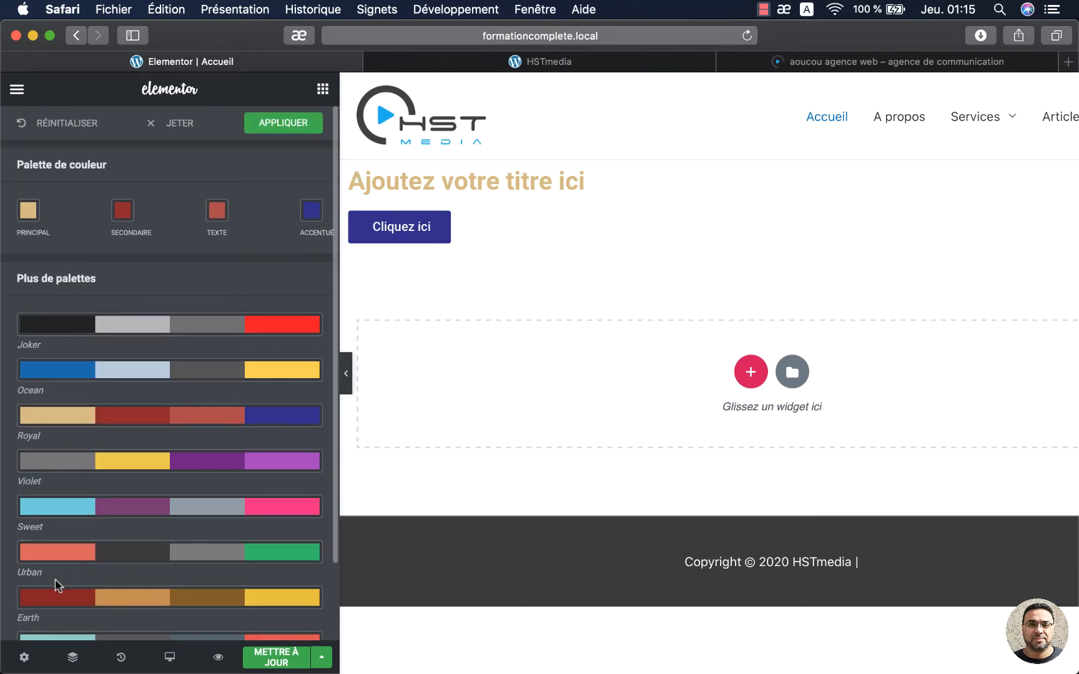
Select the Joker palette again and look over the remaining palettes.
left_click(63, 325)
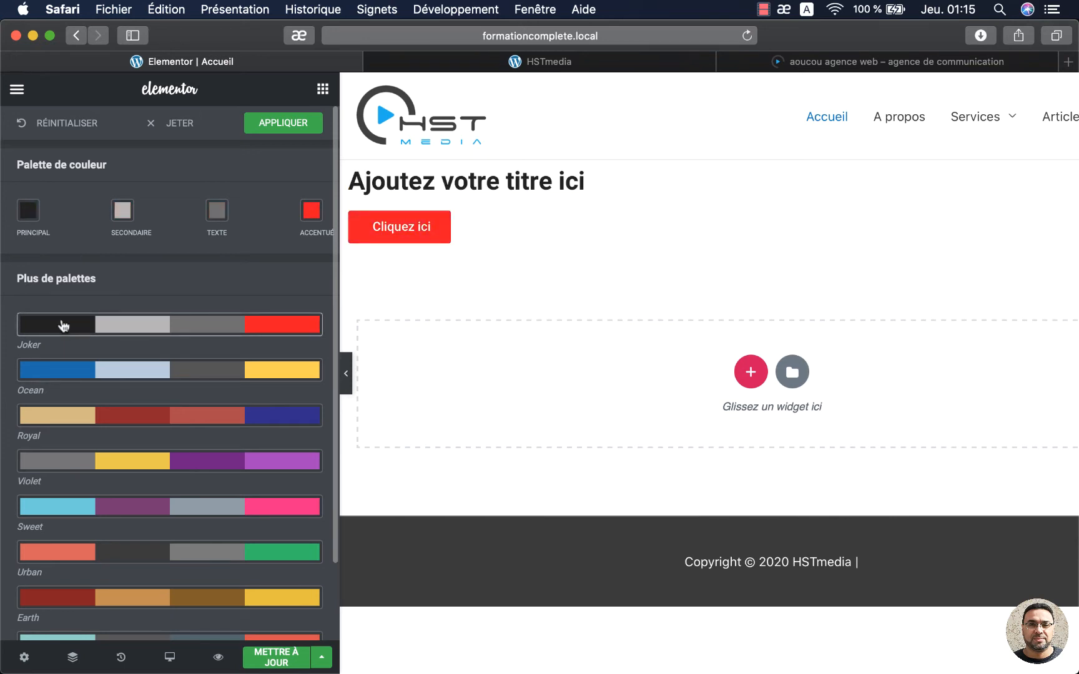
scroll(36, 474, "down", 3)
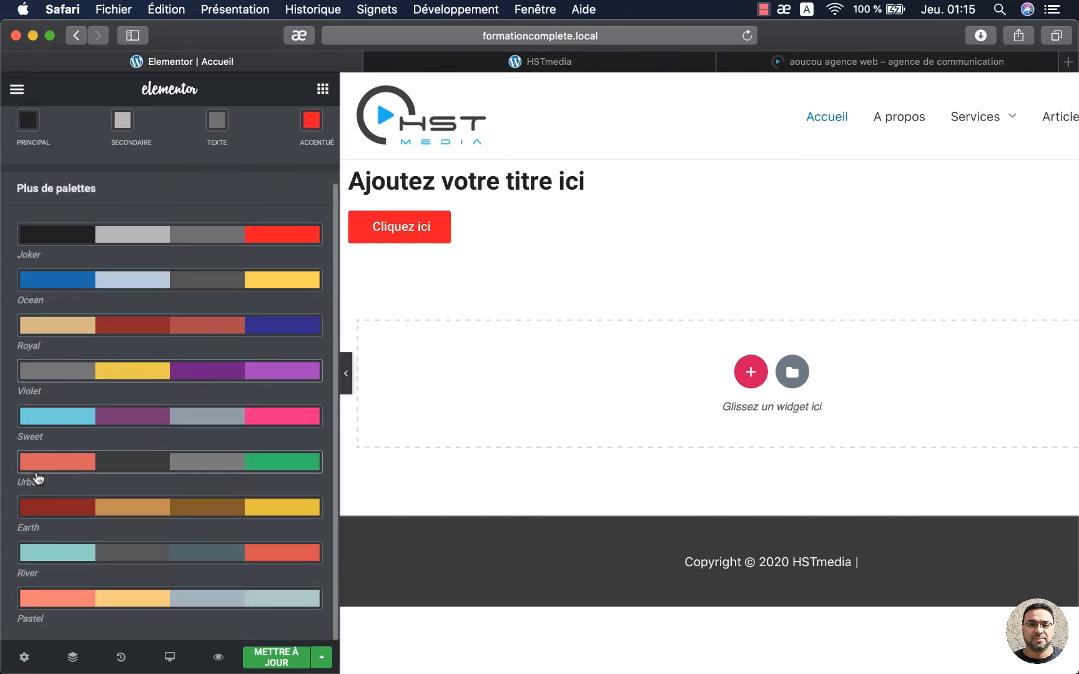
scroll(38, 477, "up", 3)
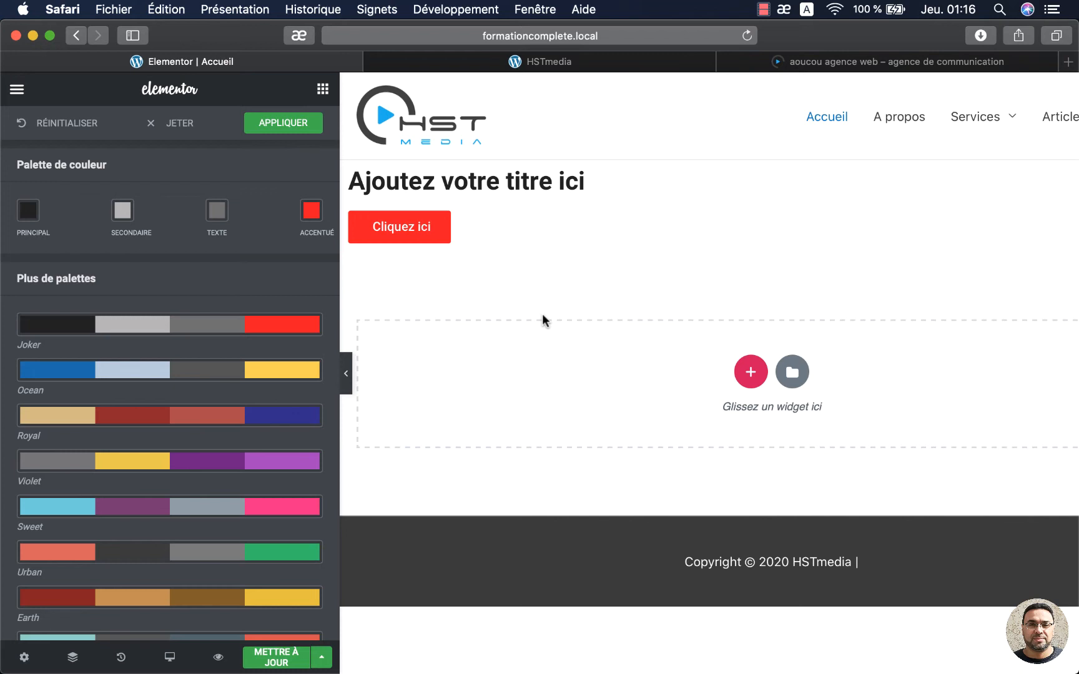
Open the Adobe Color wheel in a new browser tab and sign in with a Google account.
left_click(1067, 63)
left_click(306, 279)
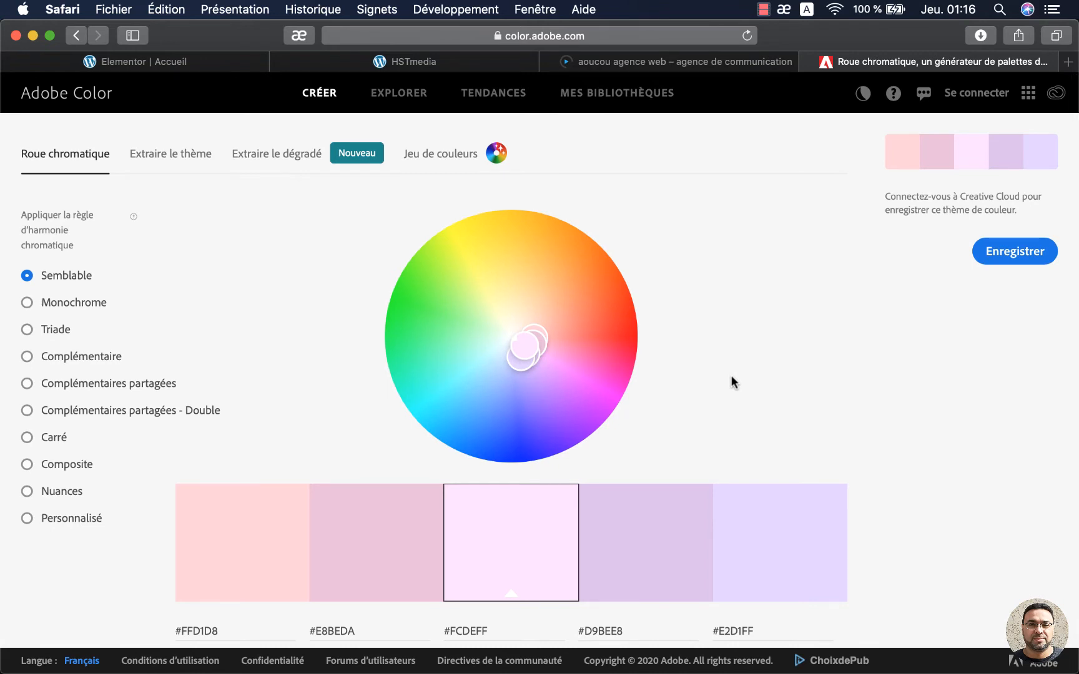
left_click(984, 93)
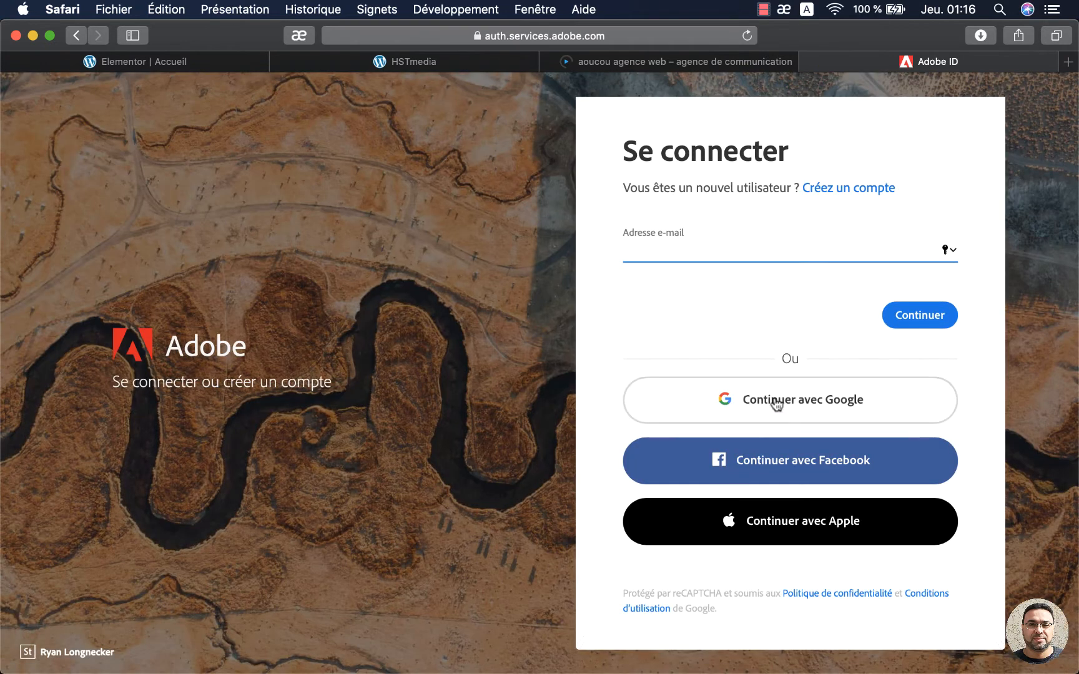
left_click(774, 400)
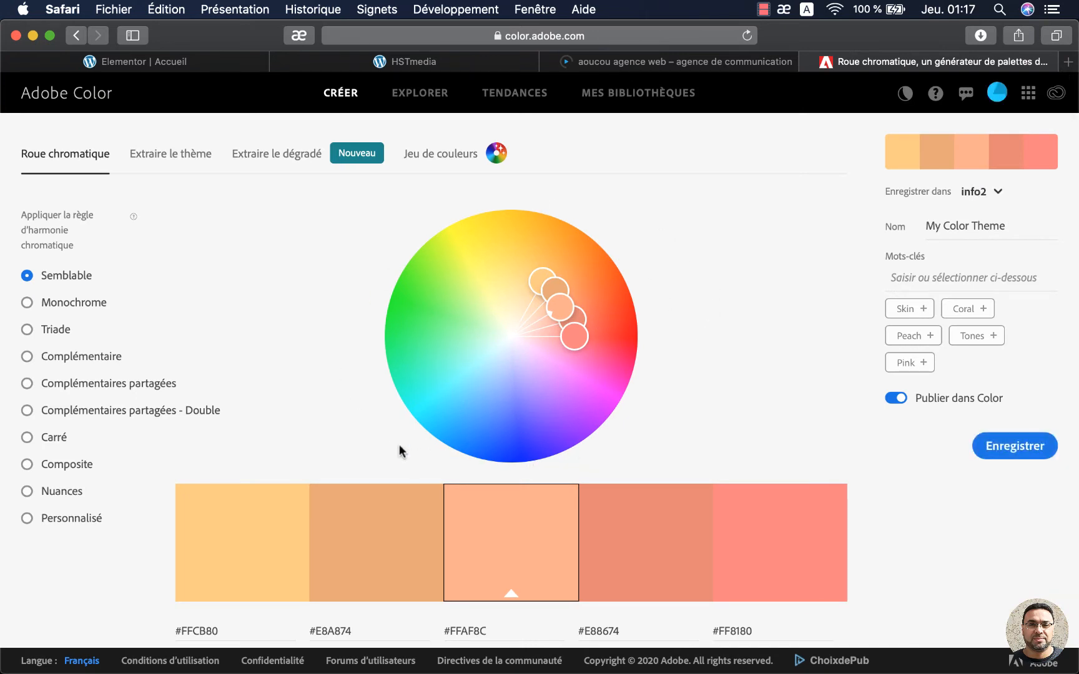
Check the logo colors on the HSTmedia site, and move the Adobe Color wheel's base color to a matching light blue.
left_click(403, 61)
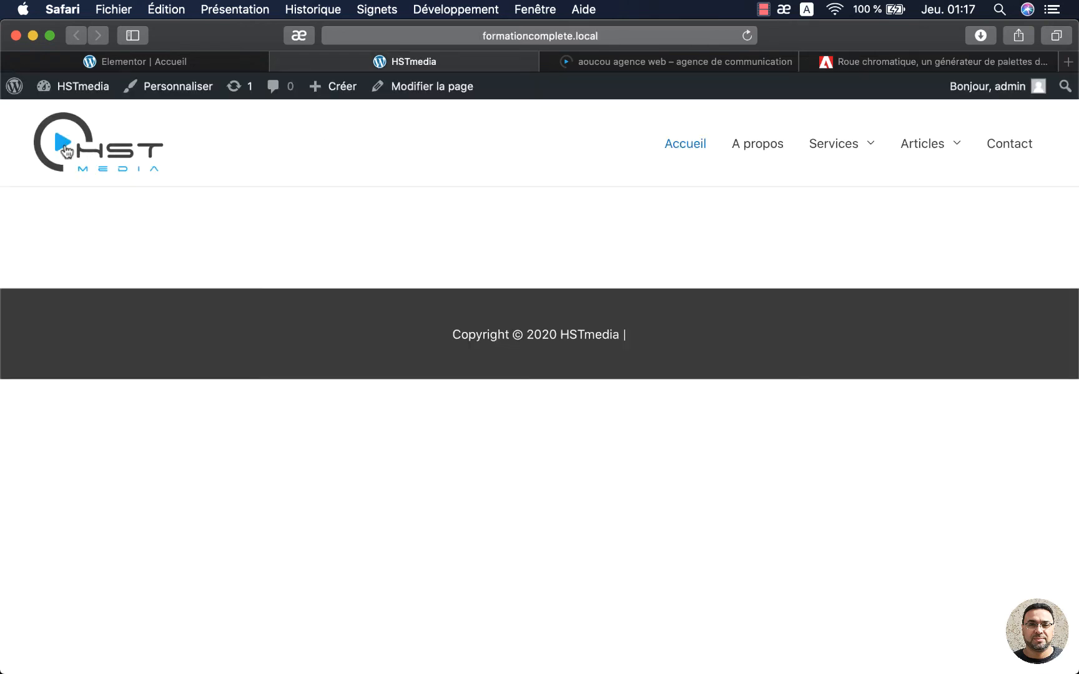
left_click(864, 65)
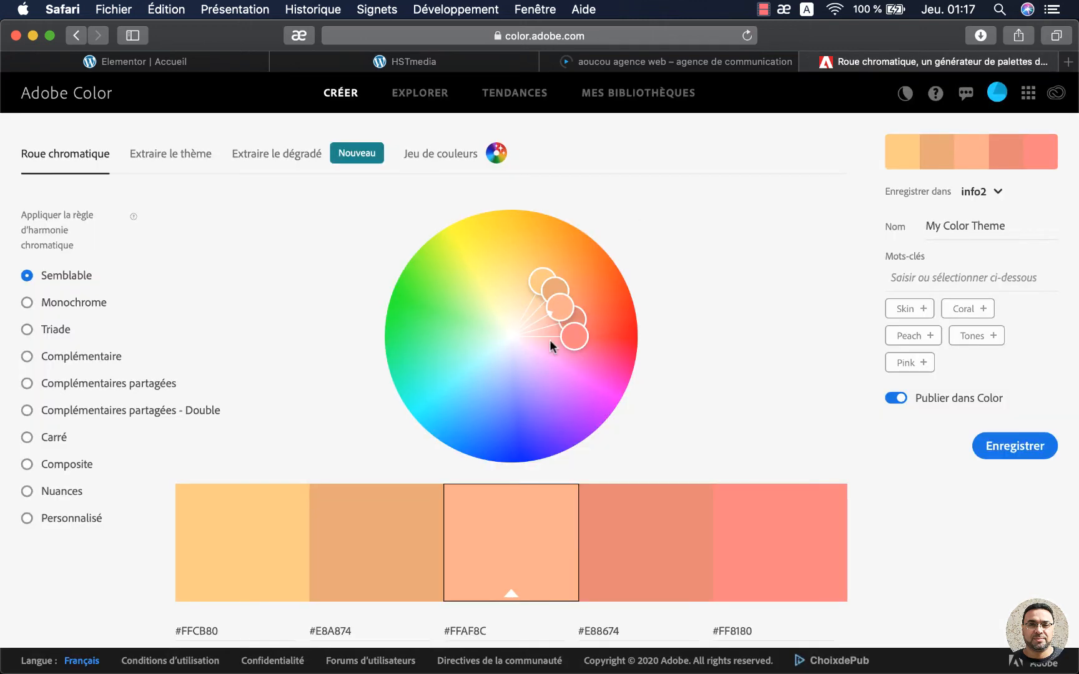
left_click_drag(562, 309, 454, 405)
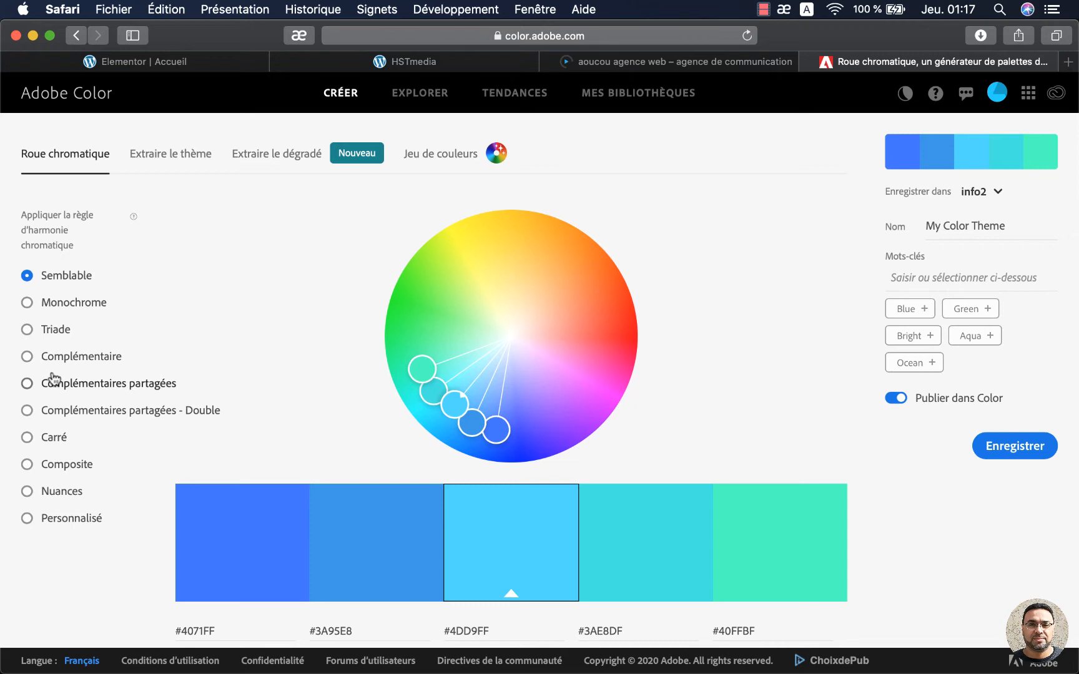
Try the harmony rules on the blue base color, from Monochrome and Triade through Complémentaire and Carré to Composite.
left_click(81, 303)
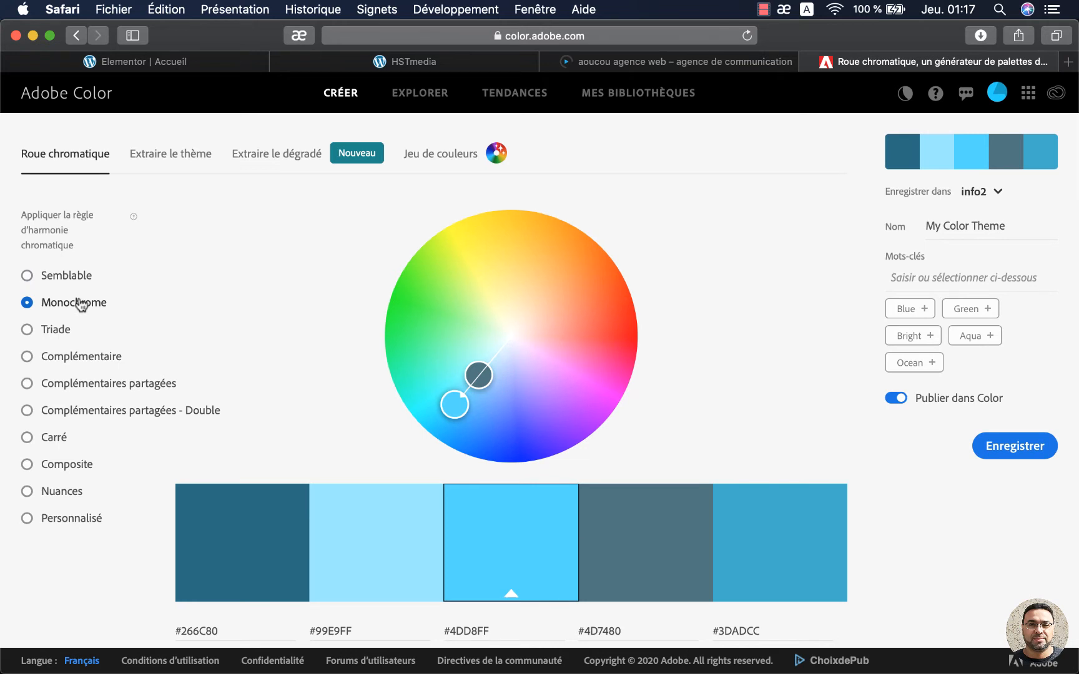
left_click(54, 337)
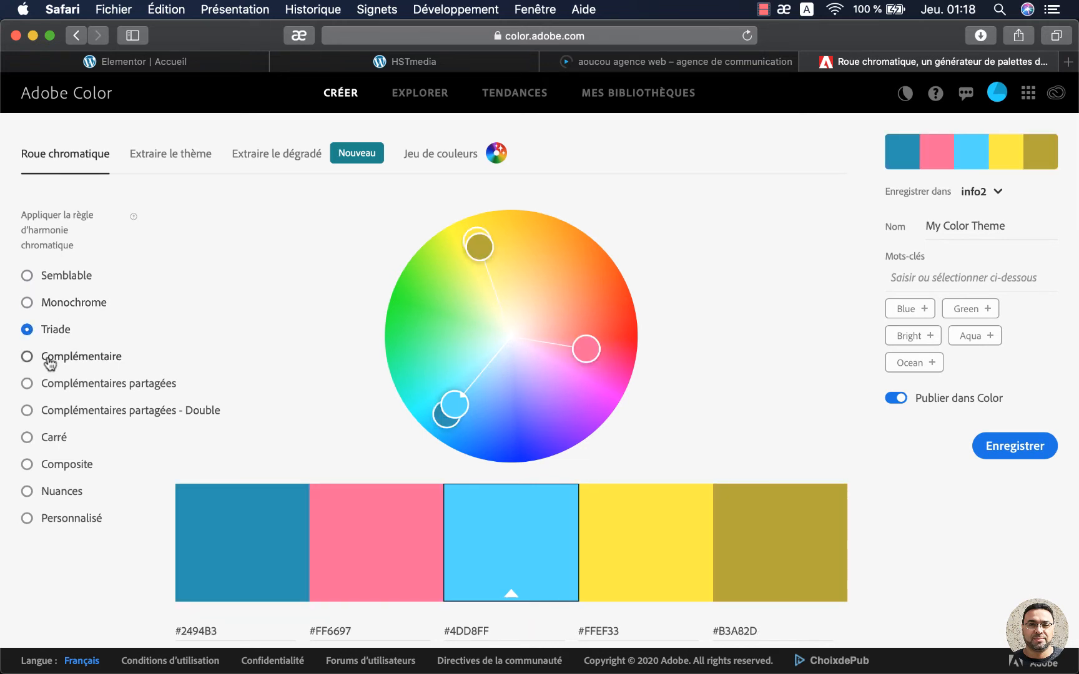
left_click(49, 362)
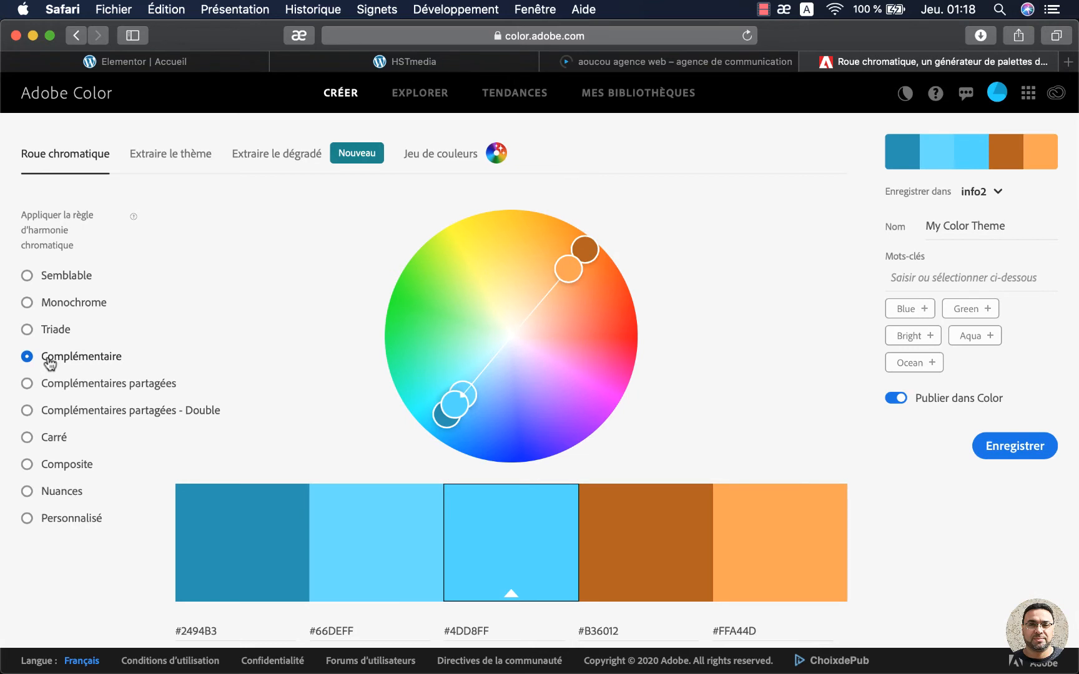
left_click(27, 382)
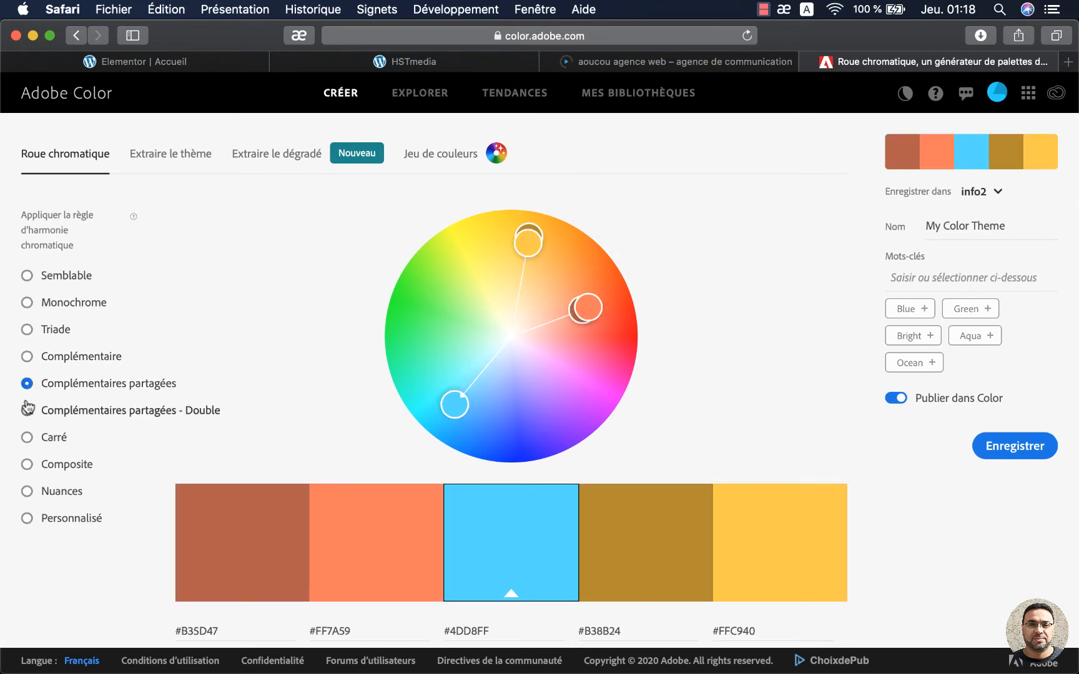
left_click(28, 409)
left_click(27, 437)
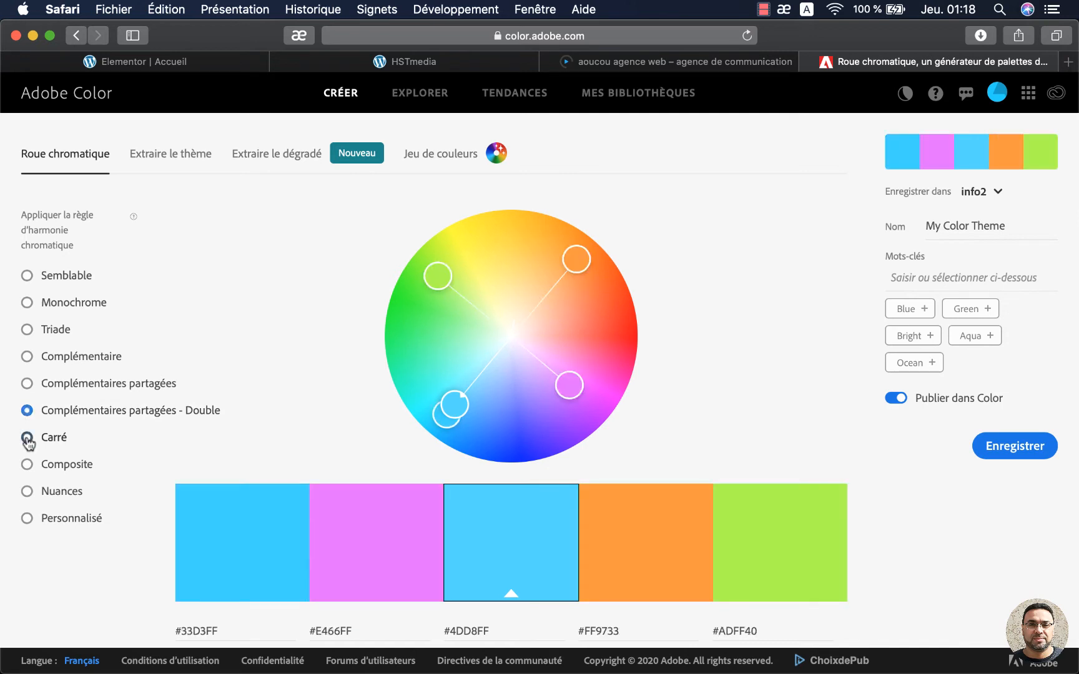
left_click(27, 464)
Build a Monochrome palette with base color #03C4FF and lower the first swatch's brightness to 31.
mouse_move(501, 440)
left_mouse_down()
mouse_move(505, 418)
mouse_move(488, 441)
mouse_move(500, 440)
left_mouse_up()
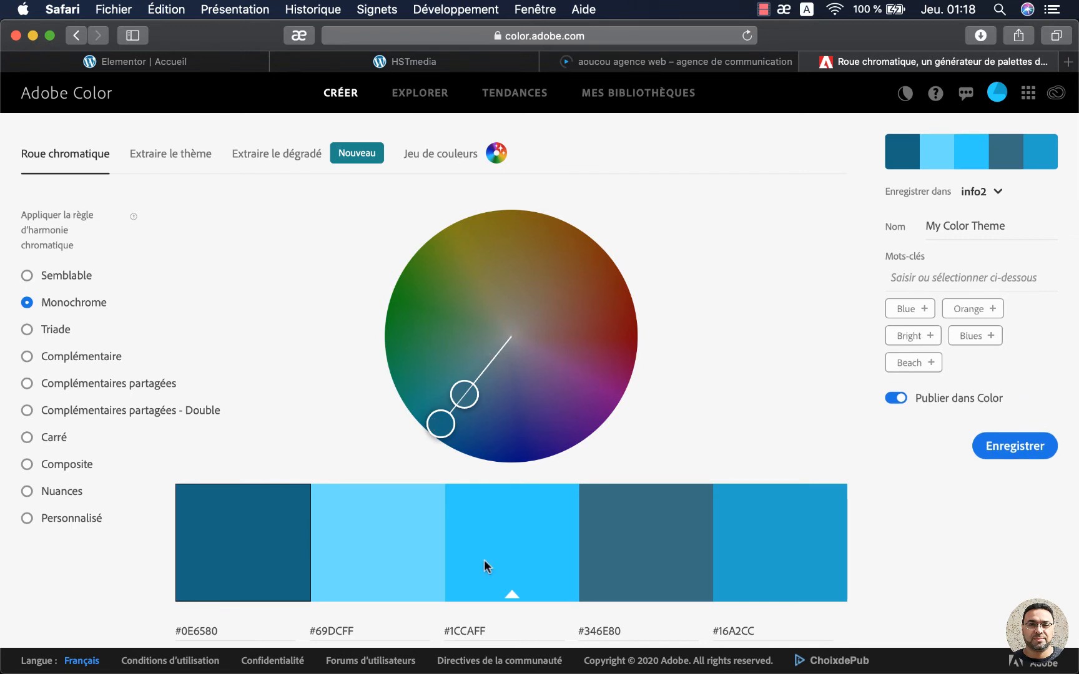
scroll(256, 578, "down", 2)
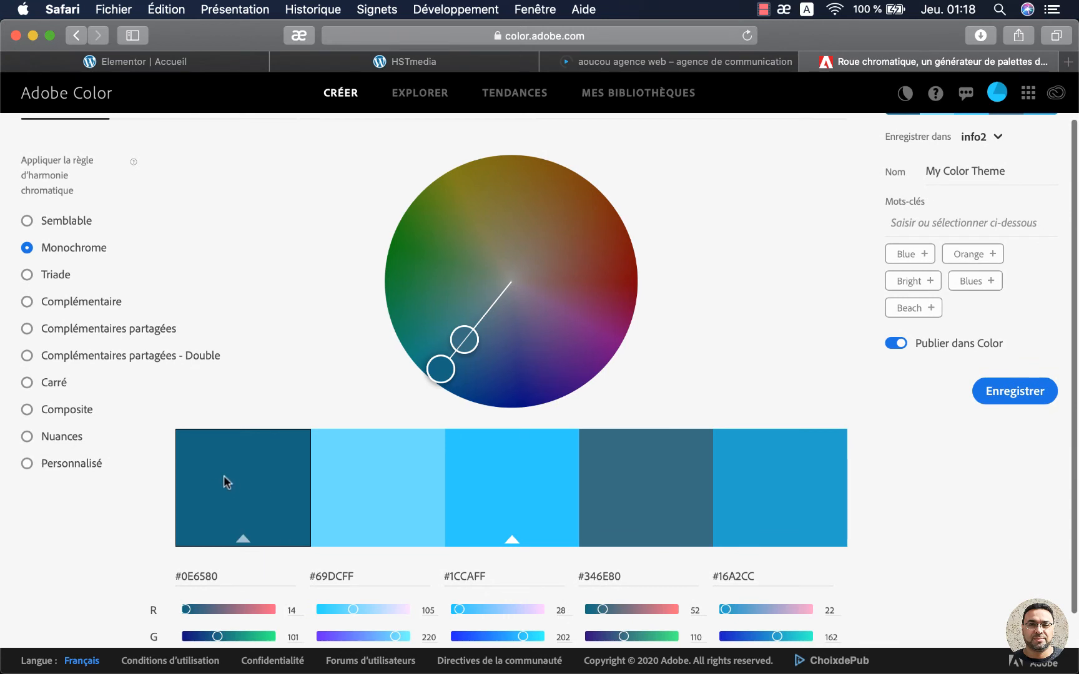
scroll(483, 306, "down", 3)
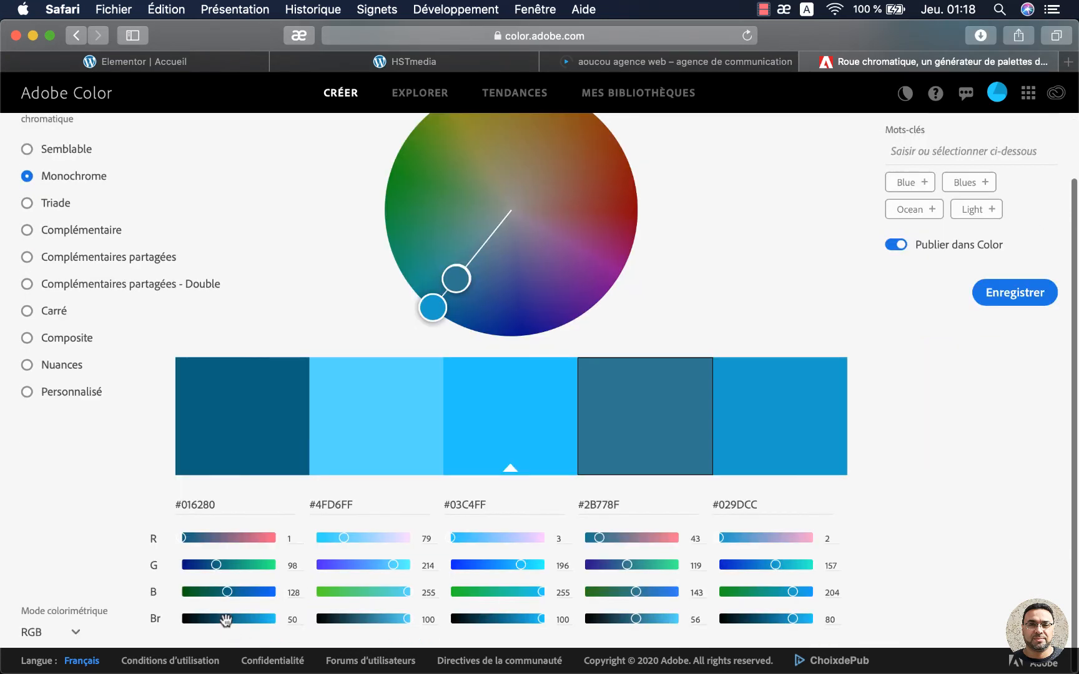
left_click_drag(228, 619, 208, 620)
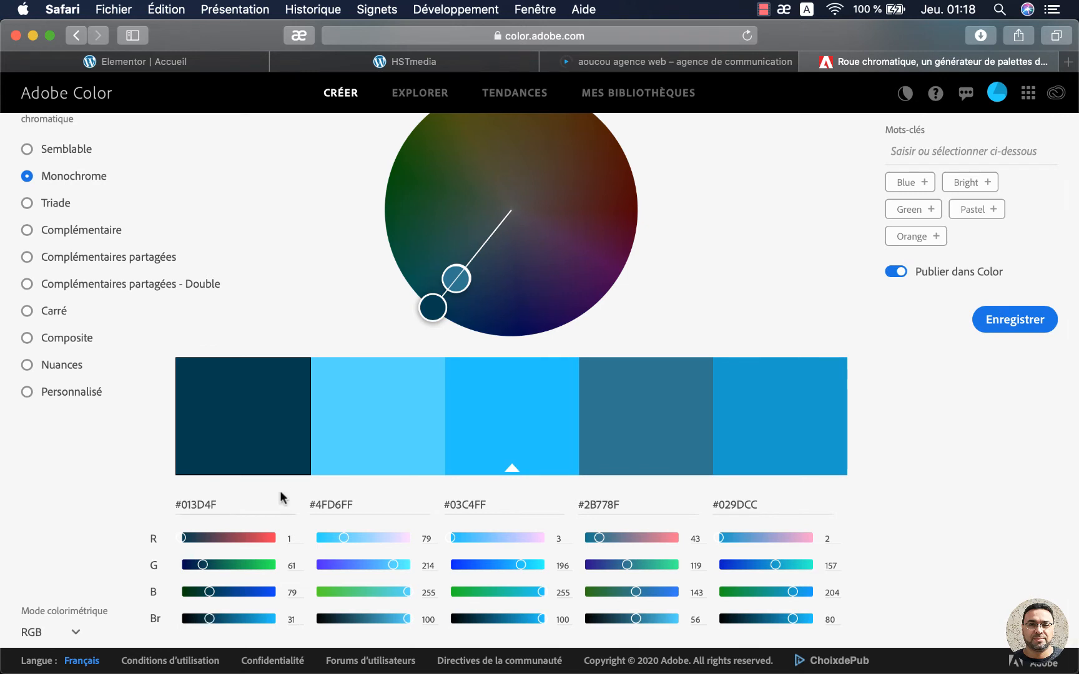
Copy the first swatch's hex code, #013D4F.
left_click_drag(224, 499, 156, 500)
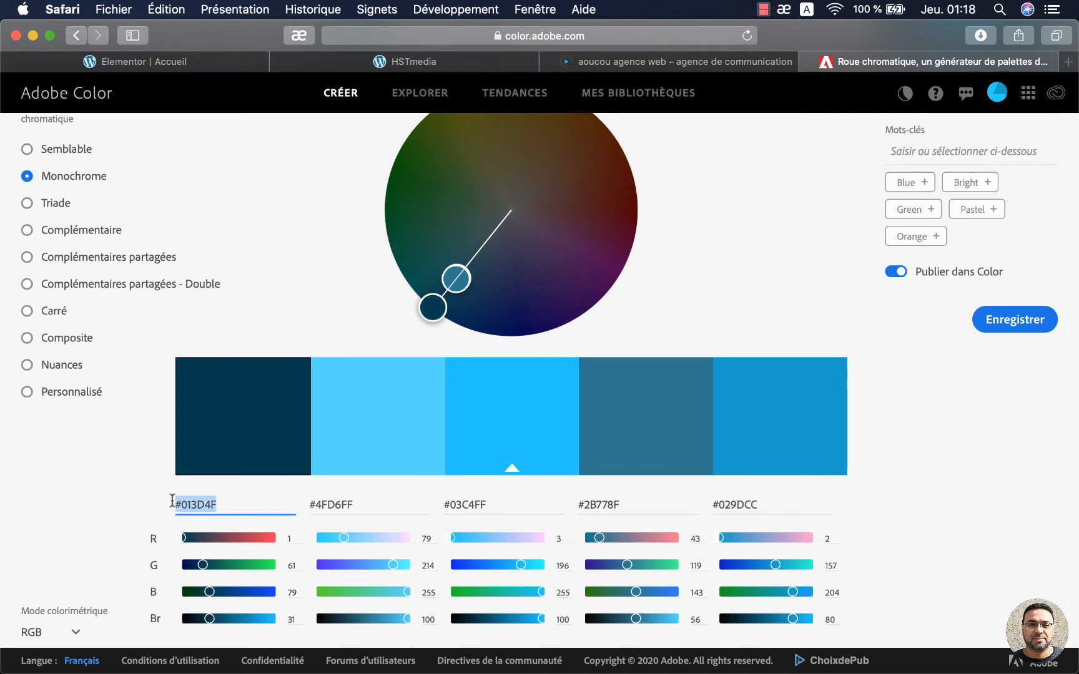
right_click(203, 501)
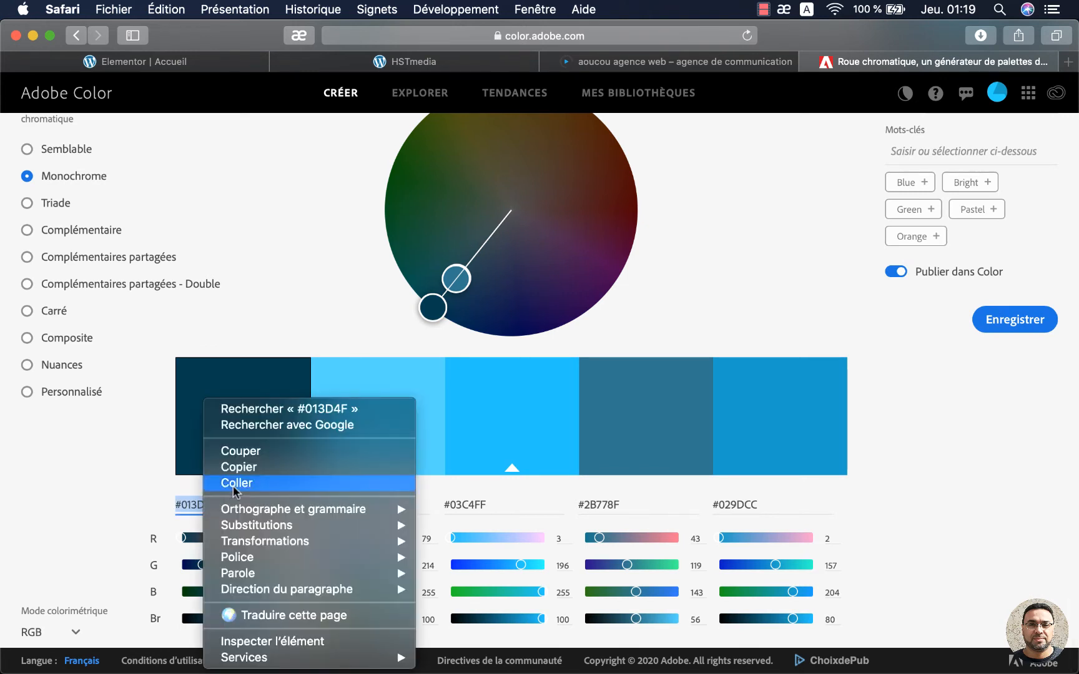
left_click(254, 468)
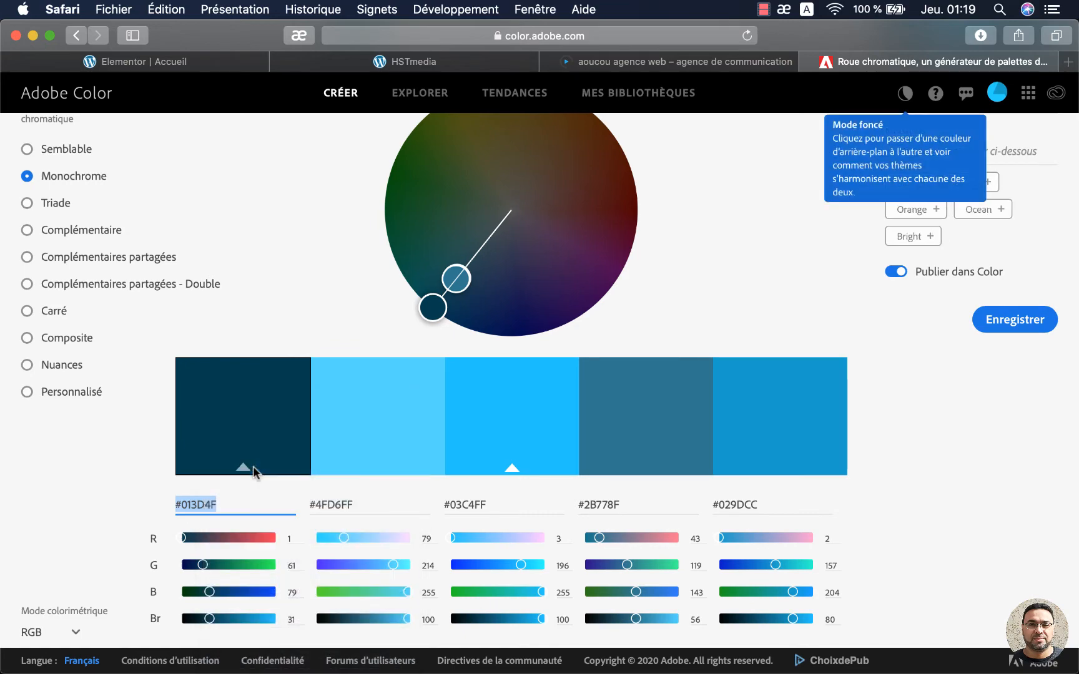
Back in Elementor, replace the Principal color with the copied #013D4F and apply the palette.
left_click(172, 63)
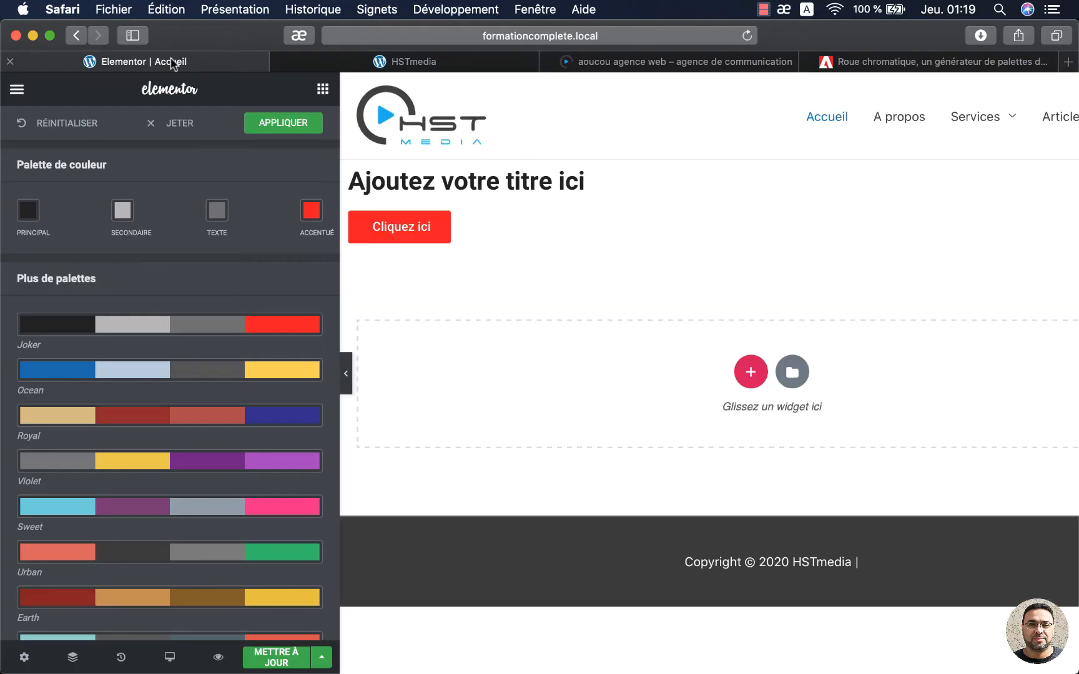
left_click(28, 211)
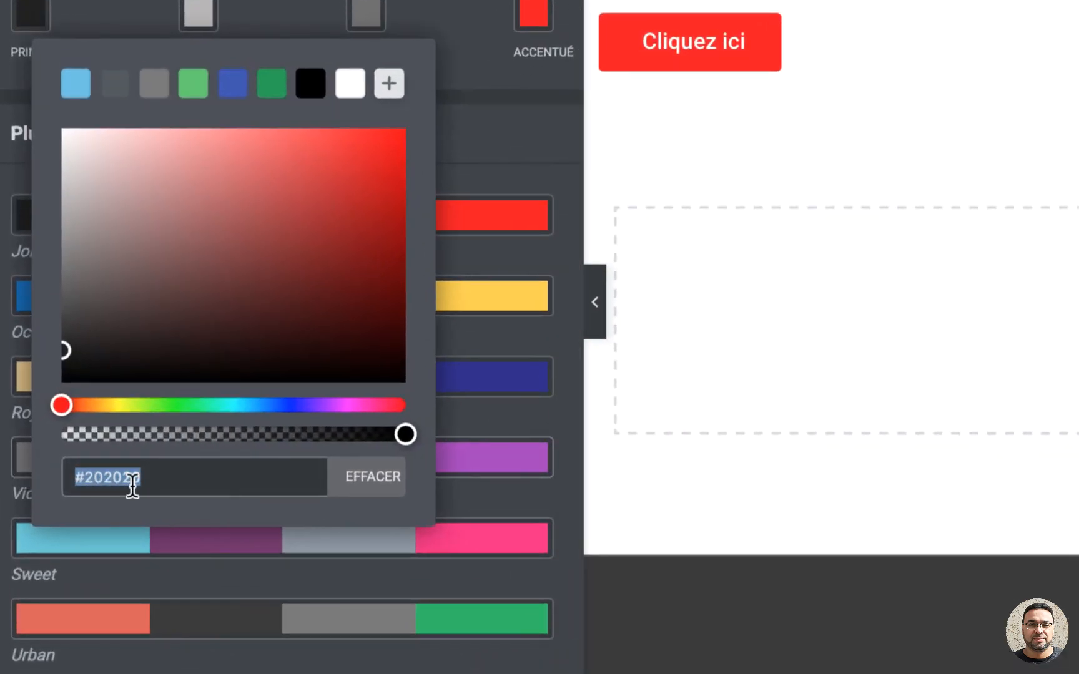
left_click_drag(161, 478, 18, 490)
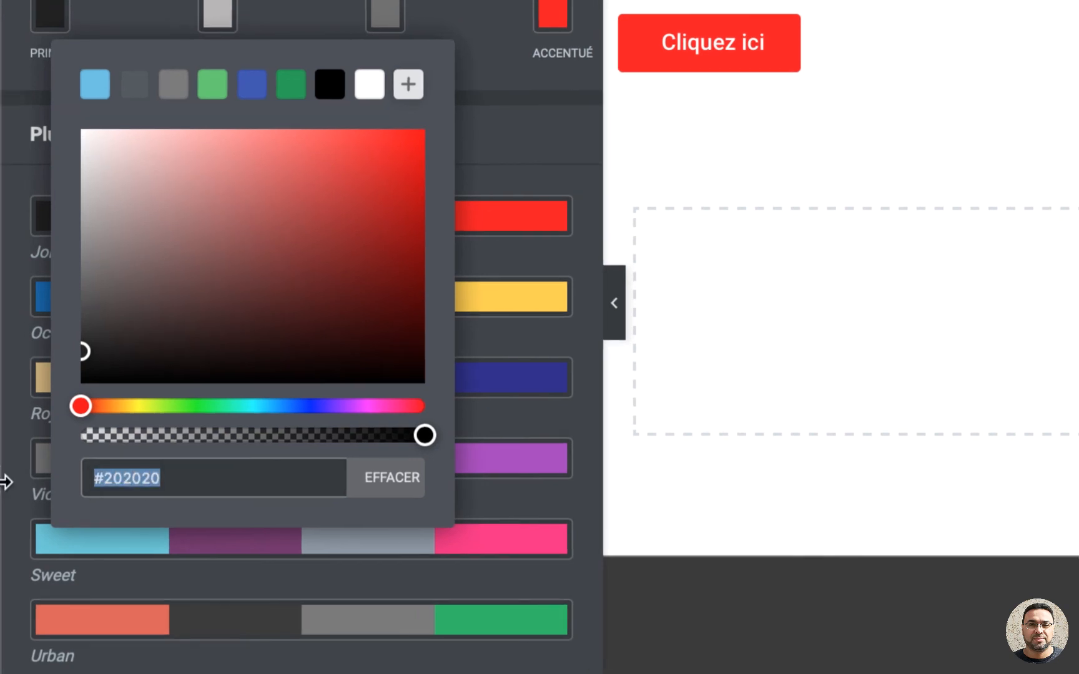
key("BackSpace")
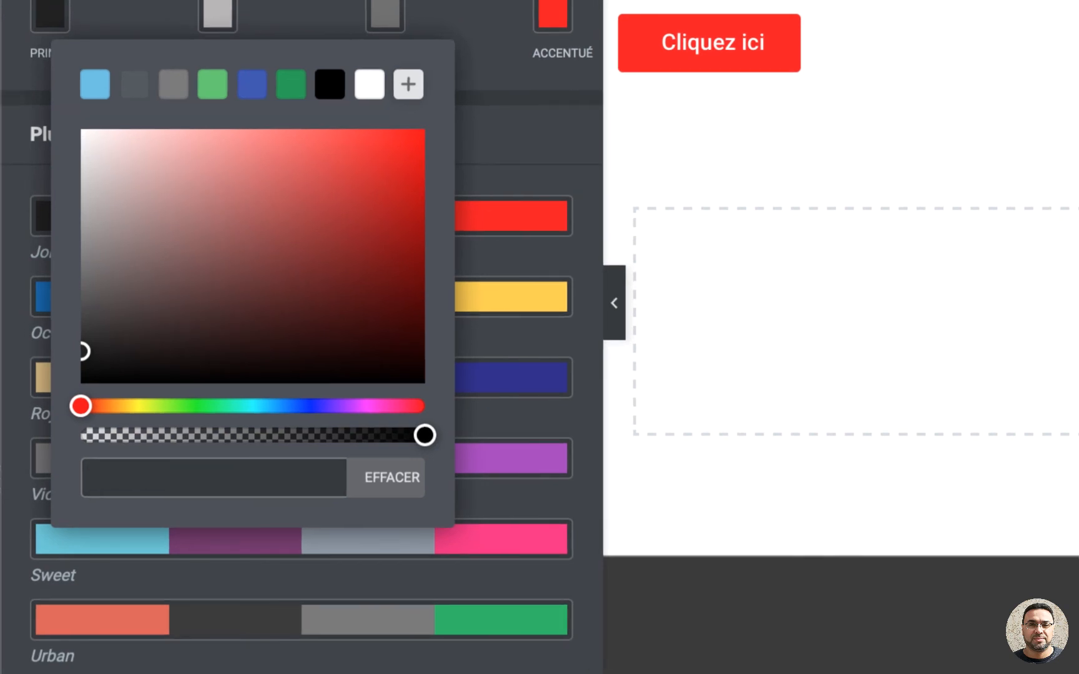
key("ctrl+v")
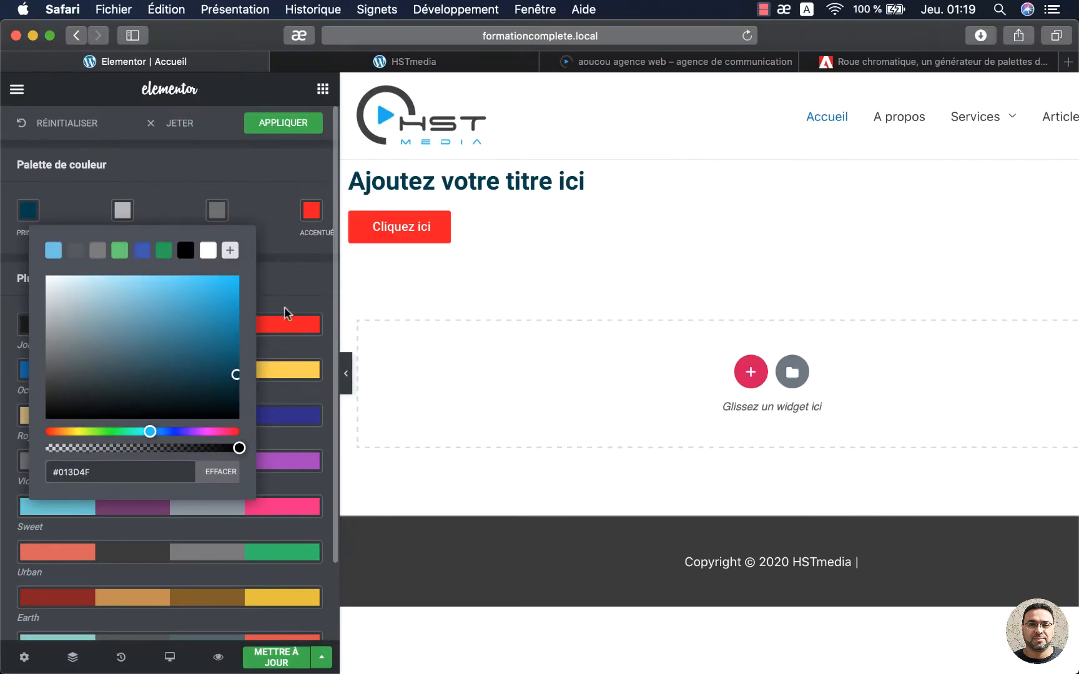
left_click(269, 178)
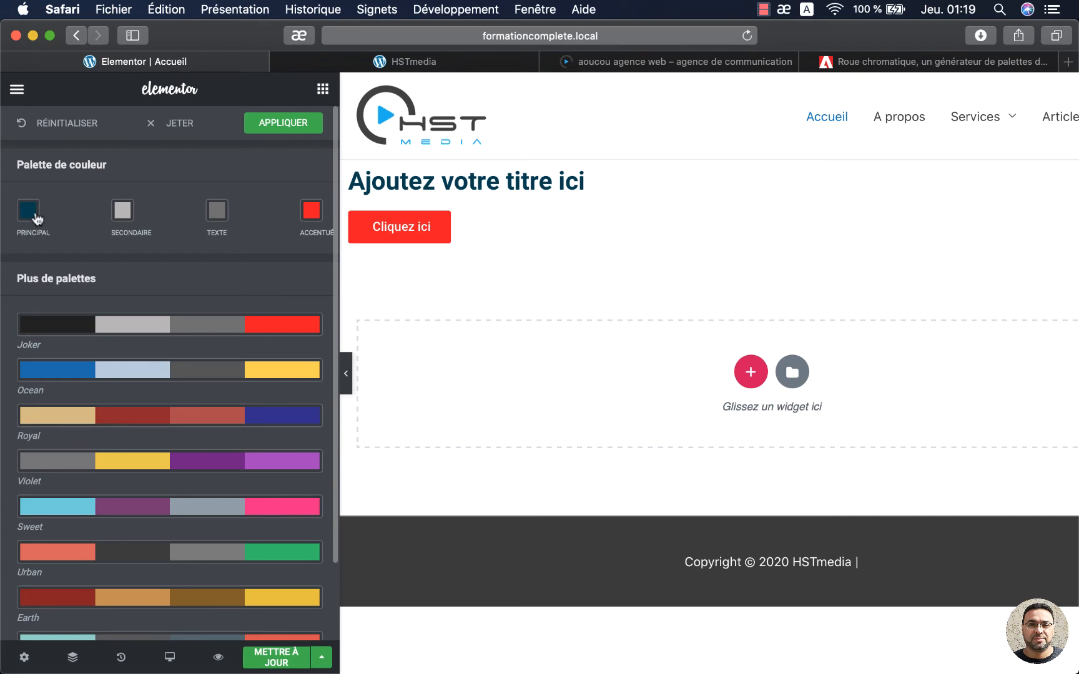
left_click(275, 122)
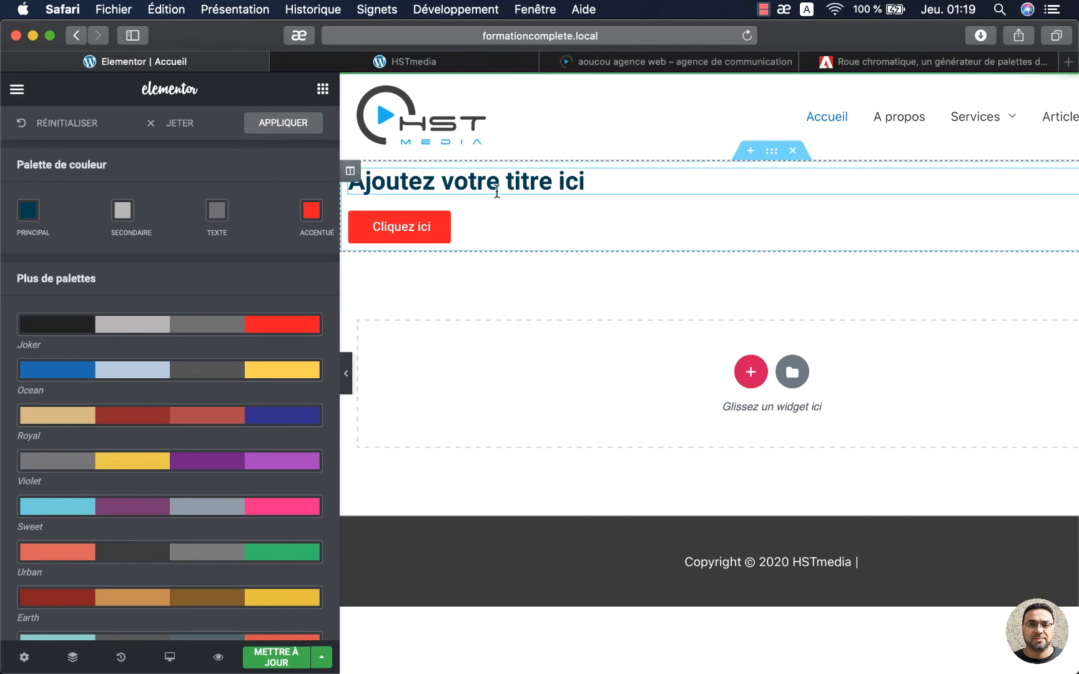
In Adobe Color, copy the last swatch's hex code, #029DCC.
left_click(877, 62)
scroll(583, 399, "up", 2)
scroll(583, 399, "down", 2)
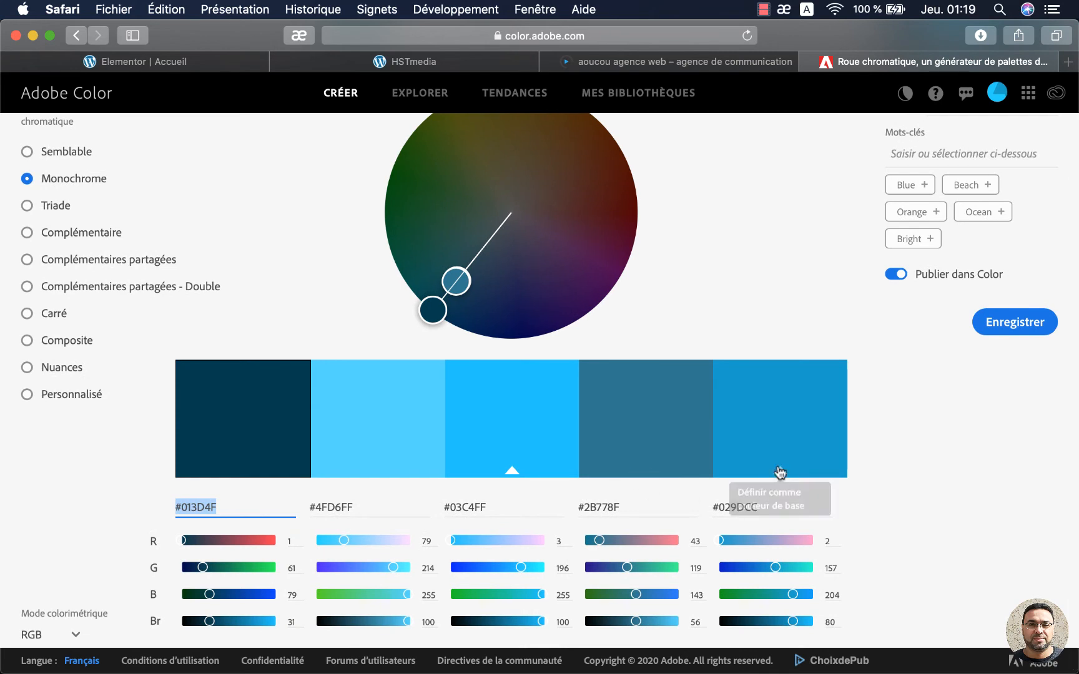
left_click(719, 503)
key("super+c")
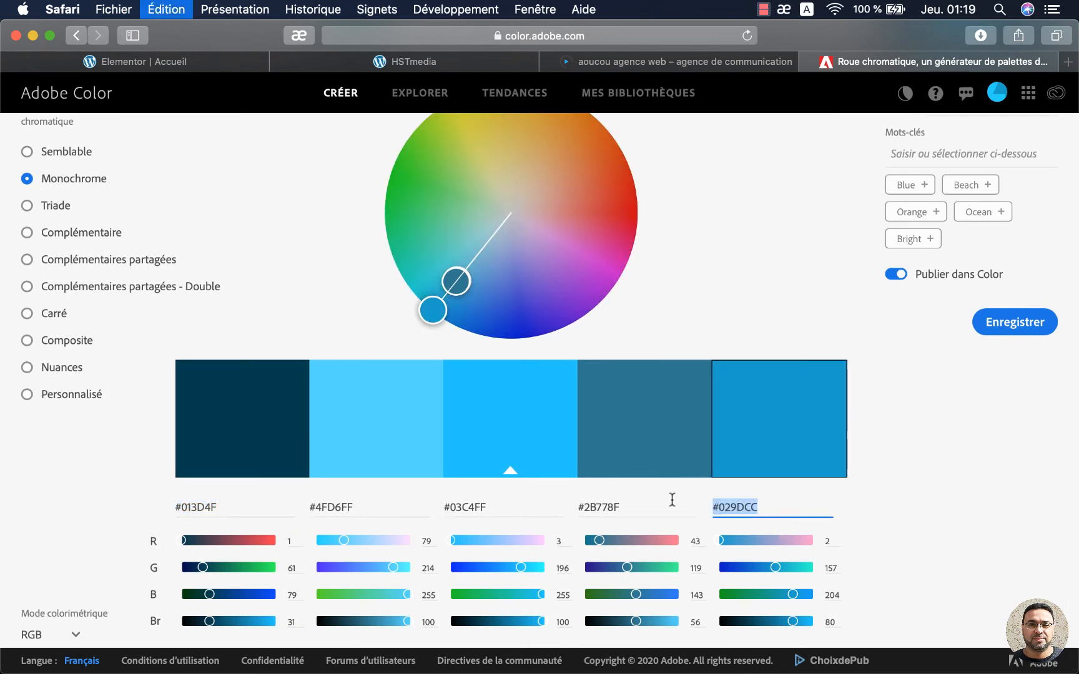
Back in Elementor, replace the Accentué color with the copied #029DCC.
left_click(182, 69)
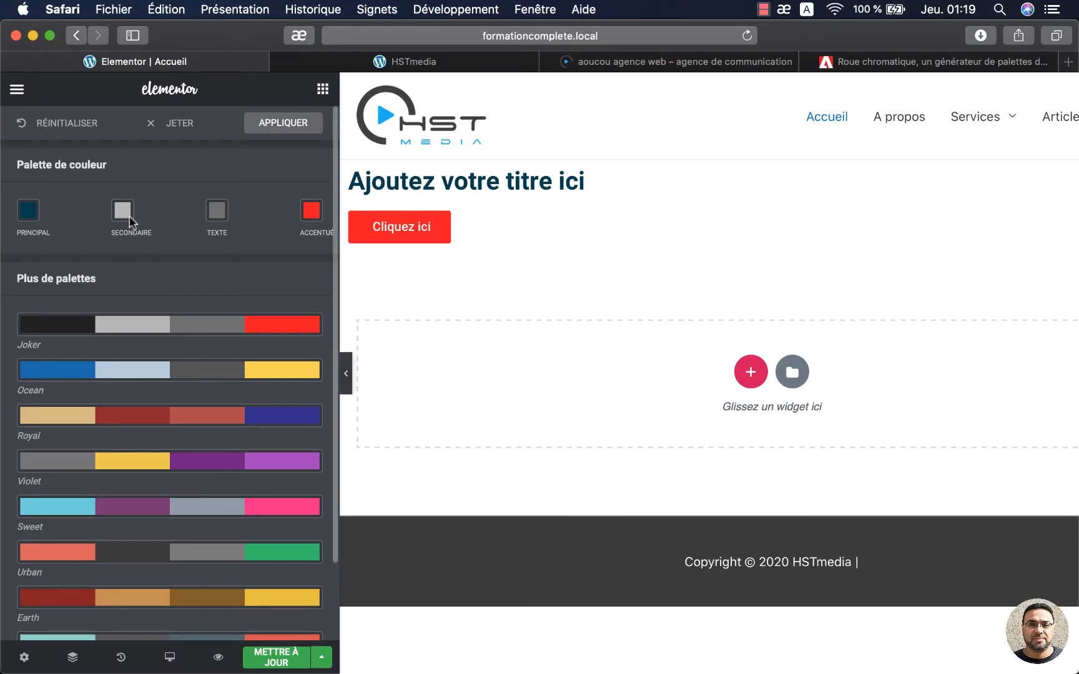
left_click(312, 218)
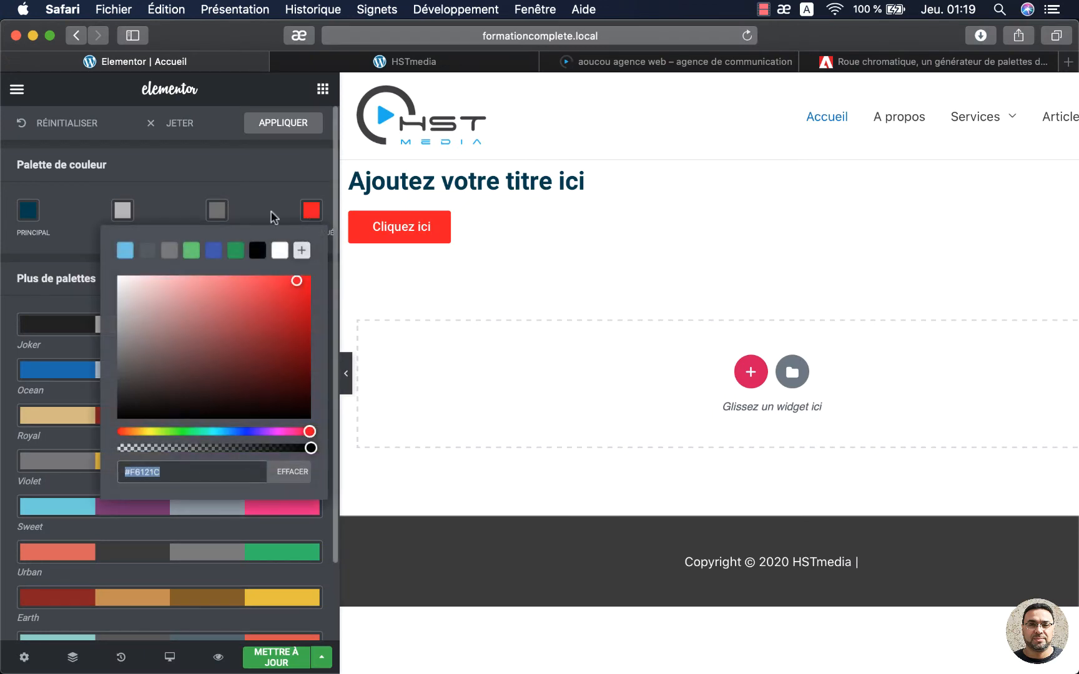
key("super+v")
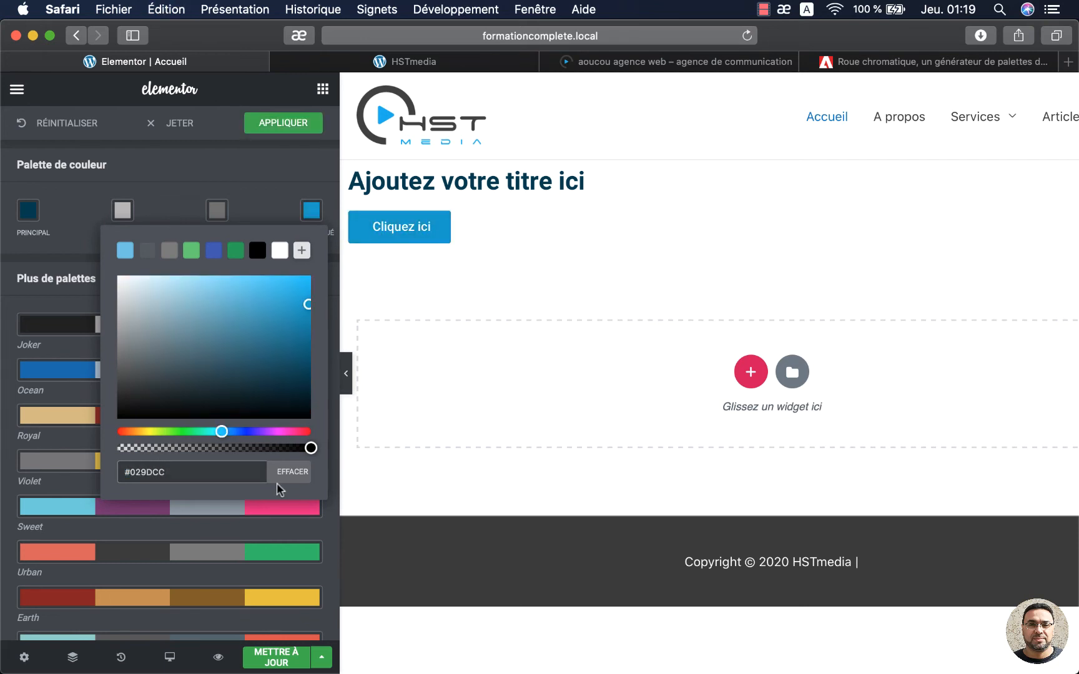
left_click(287, 171)
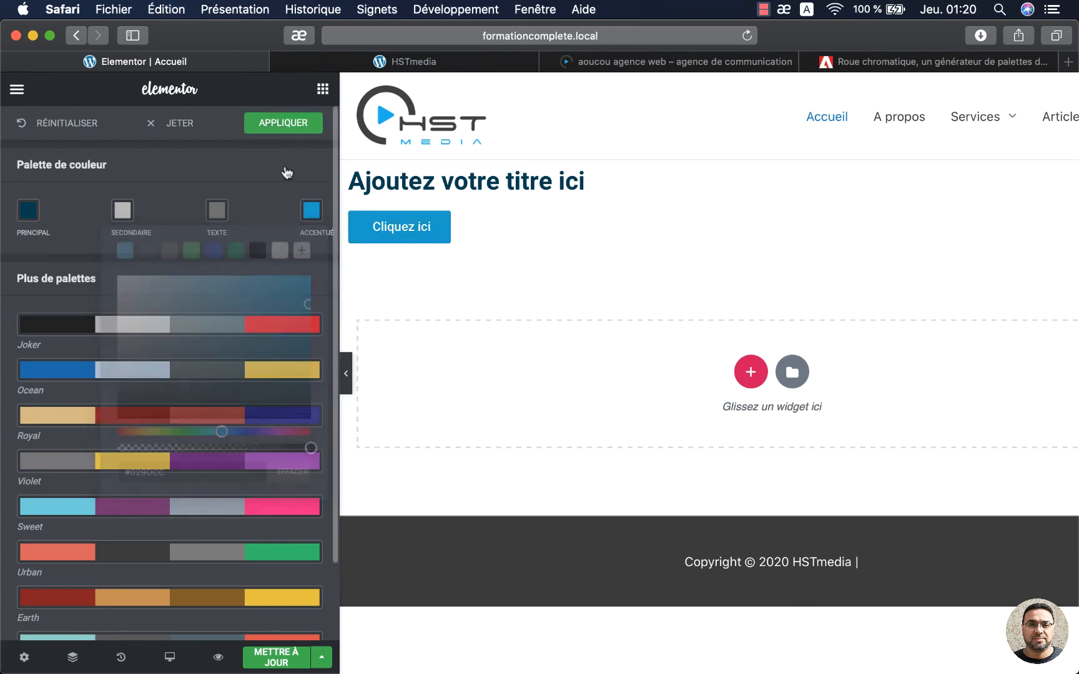
Darken the Secondaire color to #252525 and apply the palette.
left_click(121, 212)
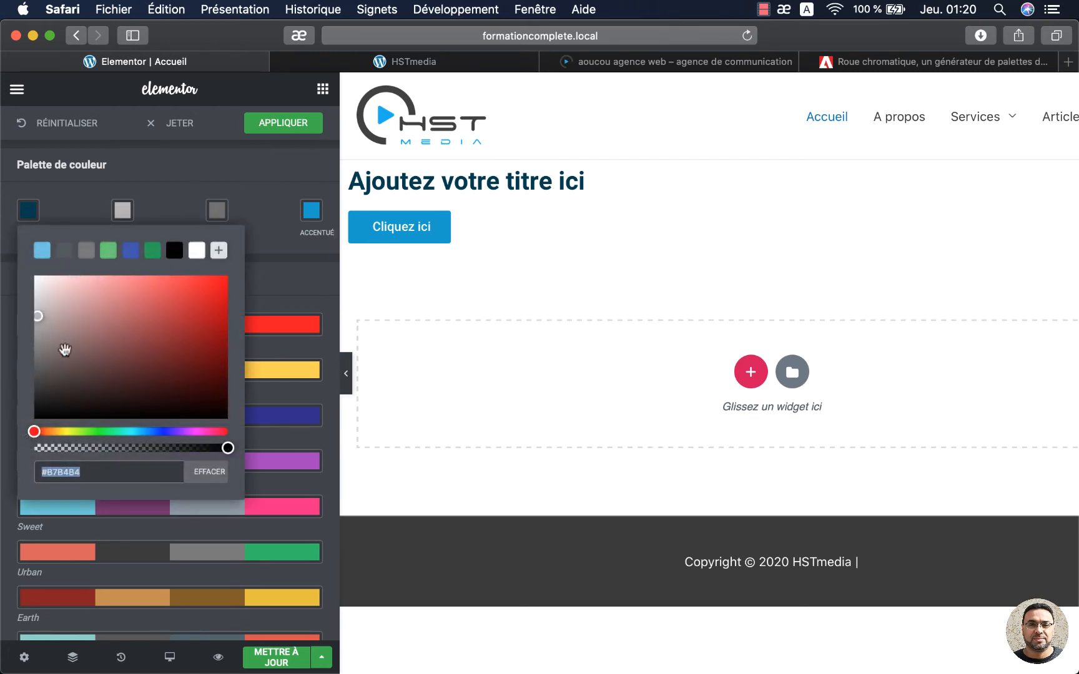
left_click_drag(65, 350, 27, 397)
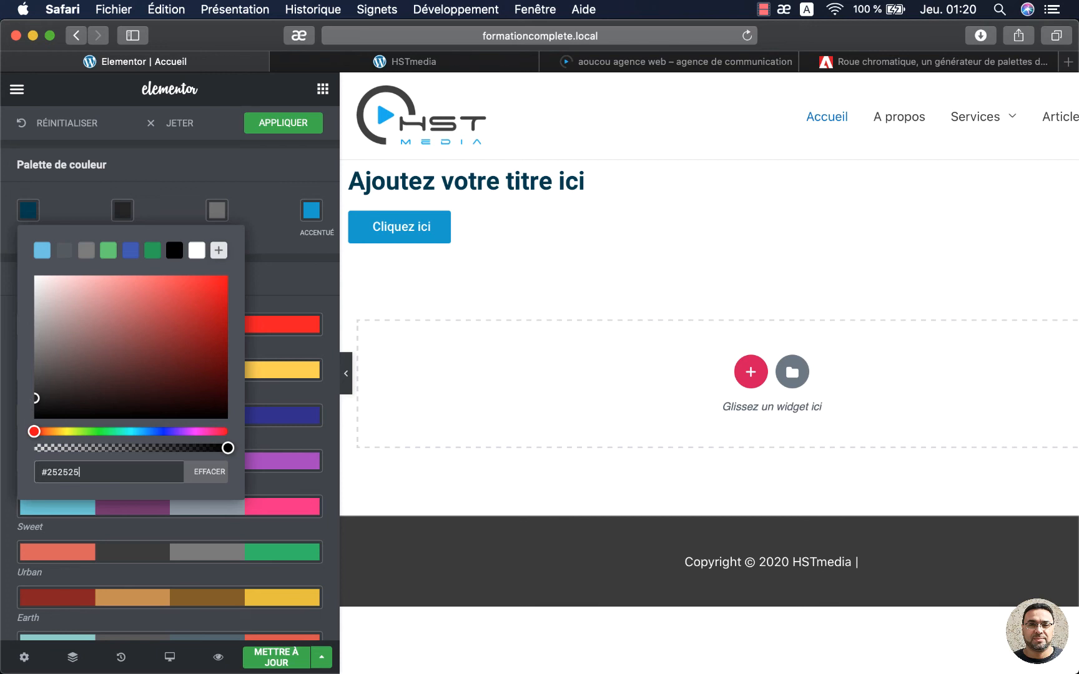
left_click(261, 166)
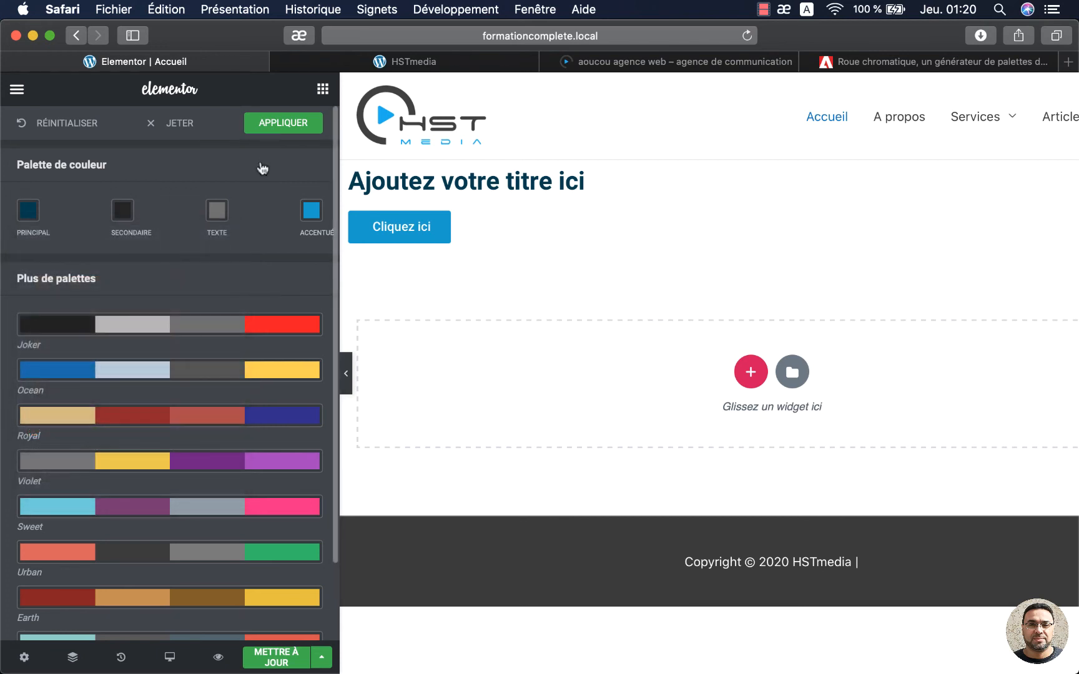
left_click(283, 123)
scroll(273, 218, "down", 1)
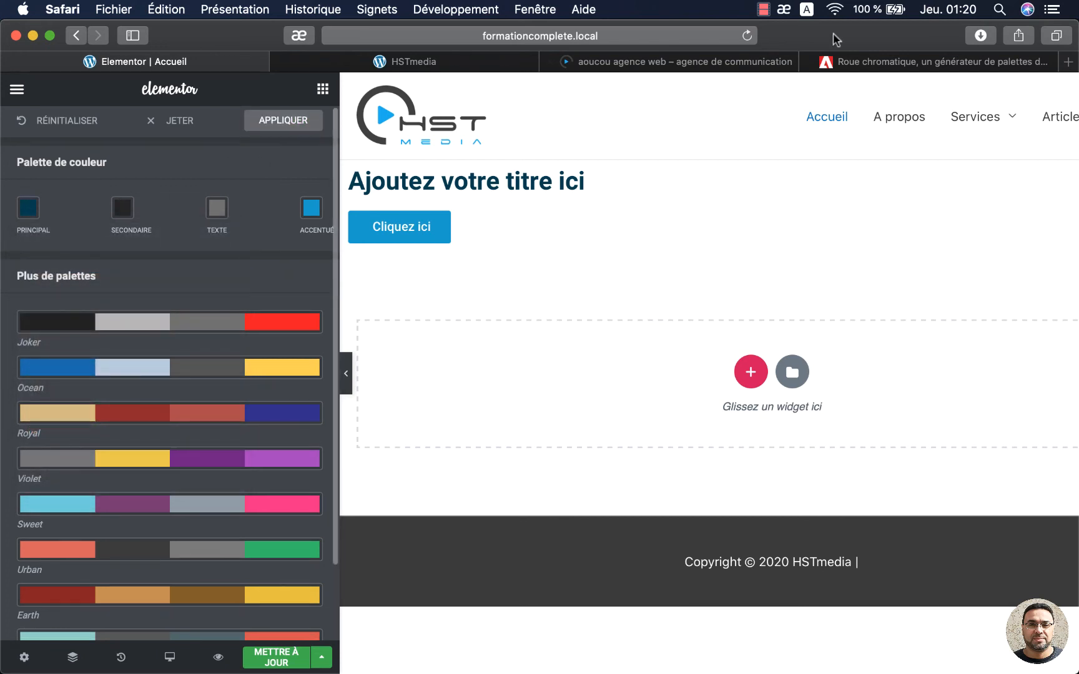
Return to Adobe Color, browse the community palettes under Explorer, and dismiss the gradient feature notice.
left_click(853, 58)
scroll(684, 270, "up", 4)
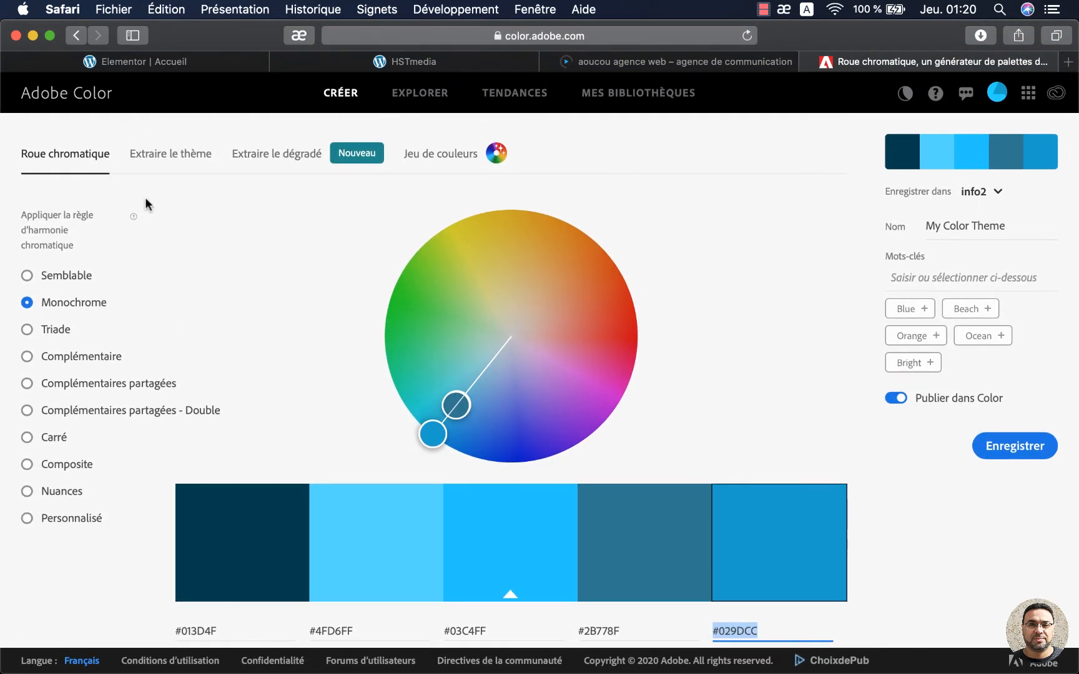
left_click(429, 92)
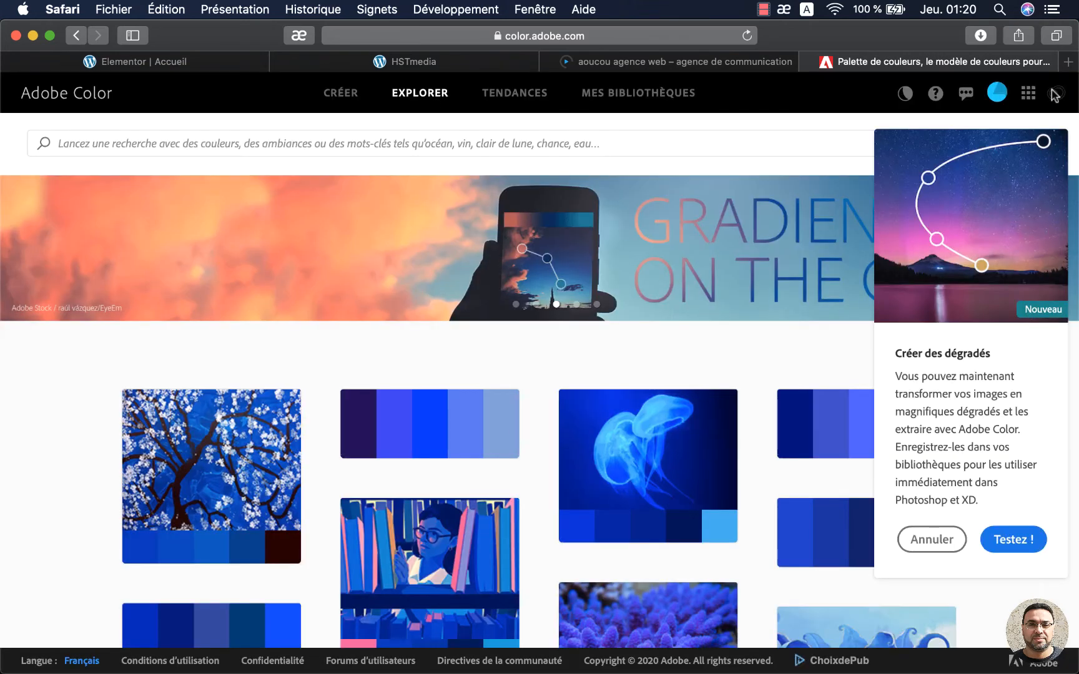
scroll(523, 361, "down", 10)
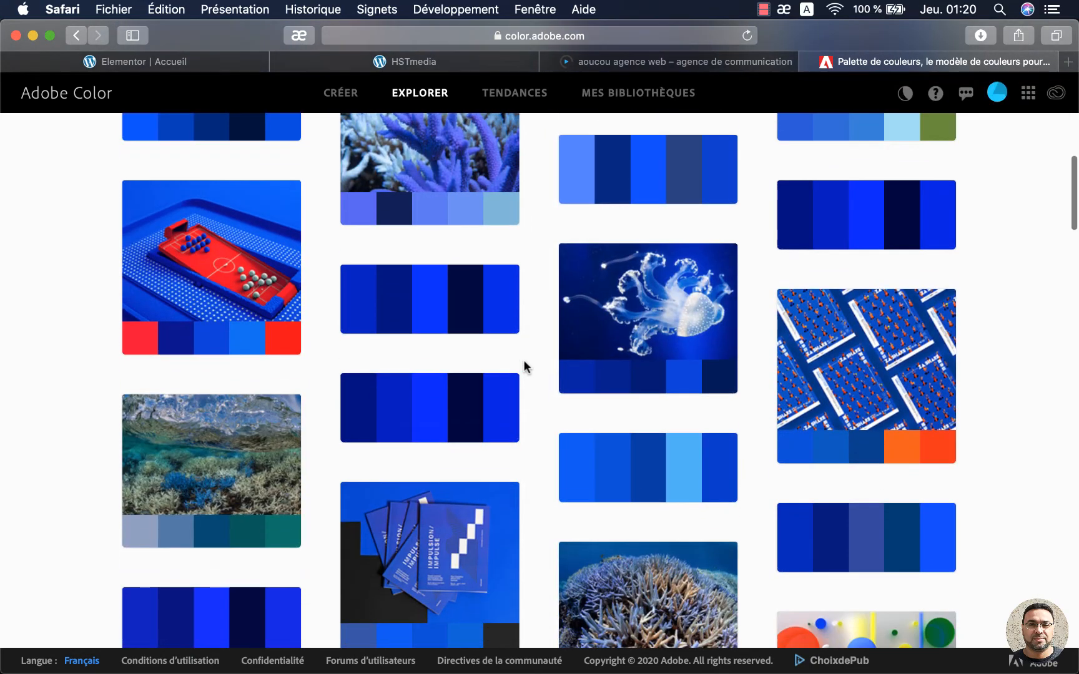
scroll(523, 366, "up", 15)
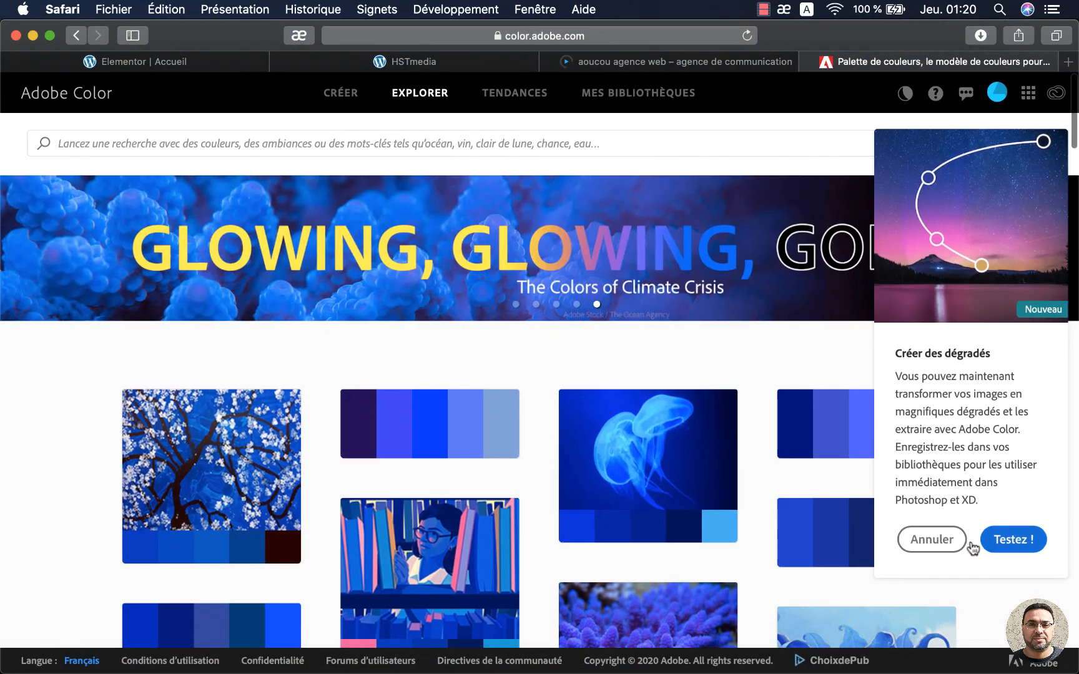
left_click(933, 541)
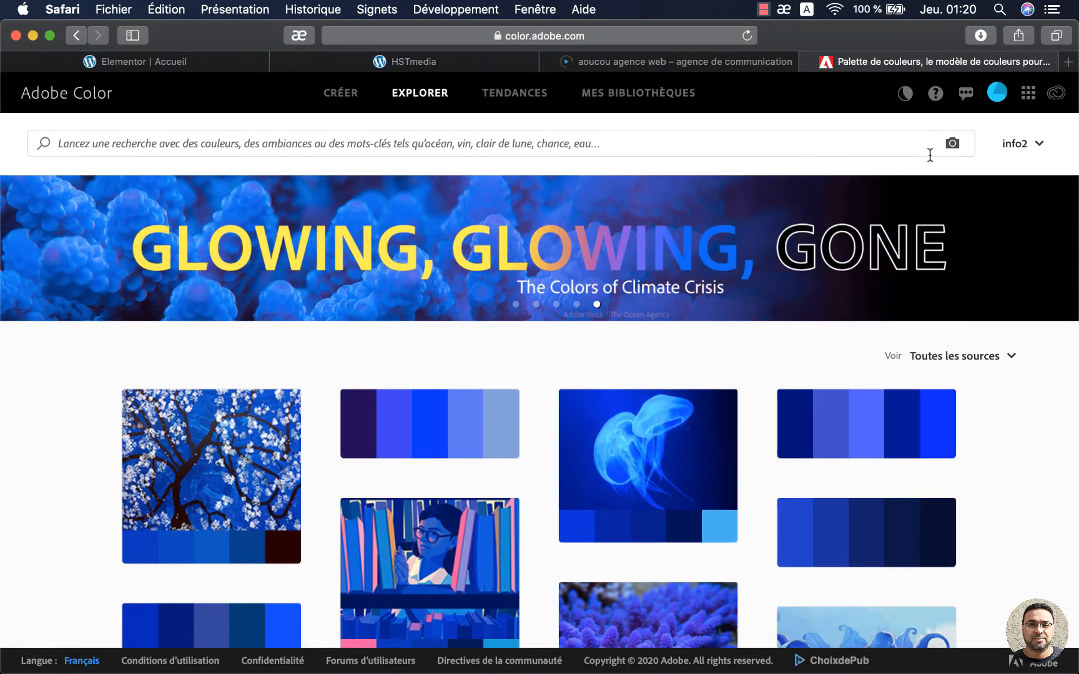
Search the Adobe Color palettes for "green" and browse the results.
left_click(219, 147)
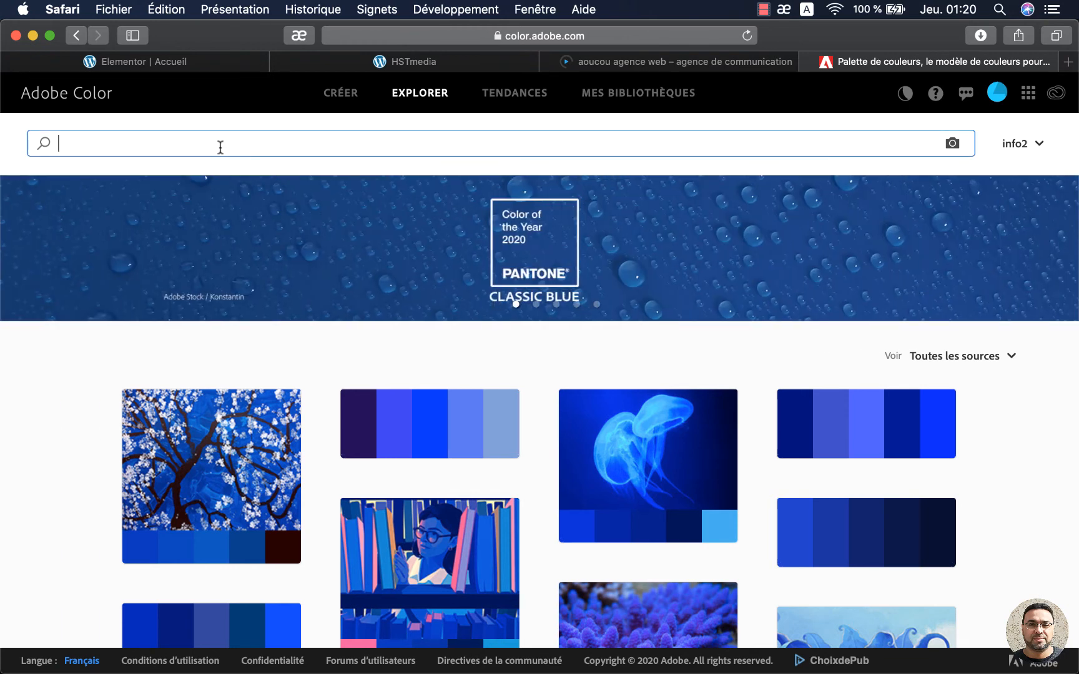
type("green")
key("Return")
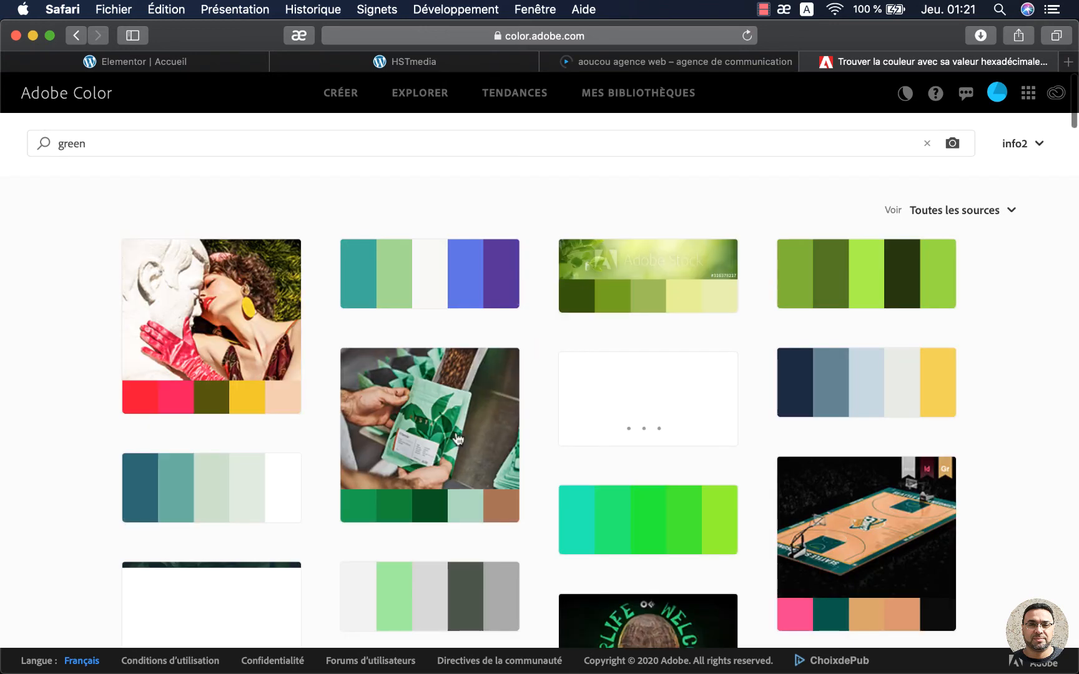
scroll(457, 438, "down", 8)
scroll(458, 439, "down", 4)
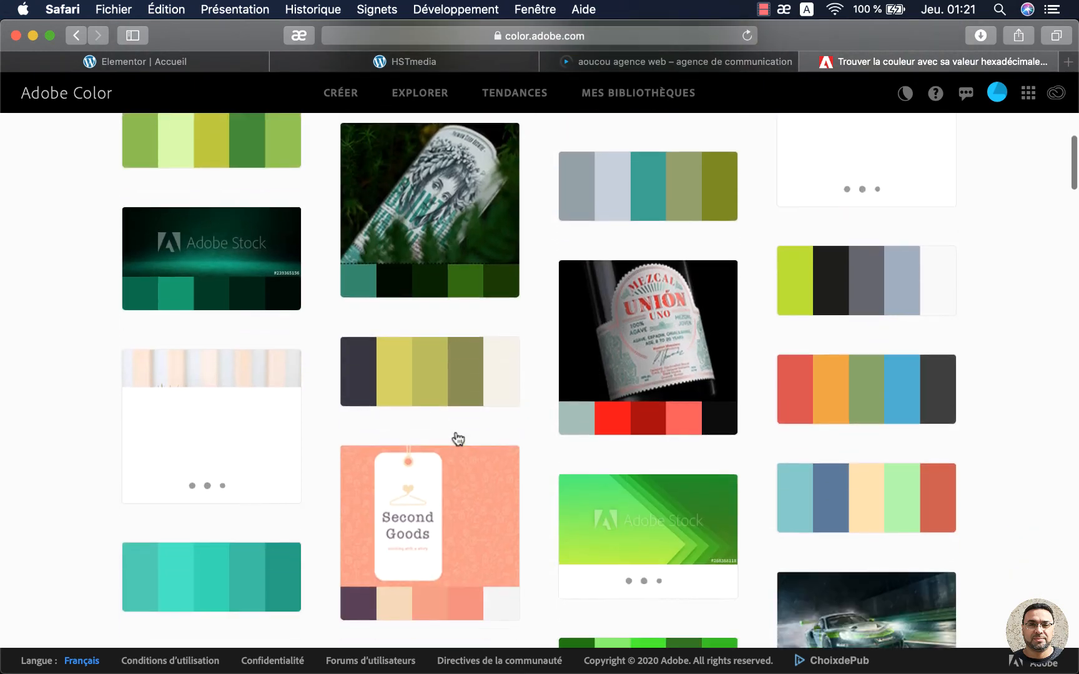
scroll(455, 431, "up", 12)
scroll(455, 430, "down", 1)
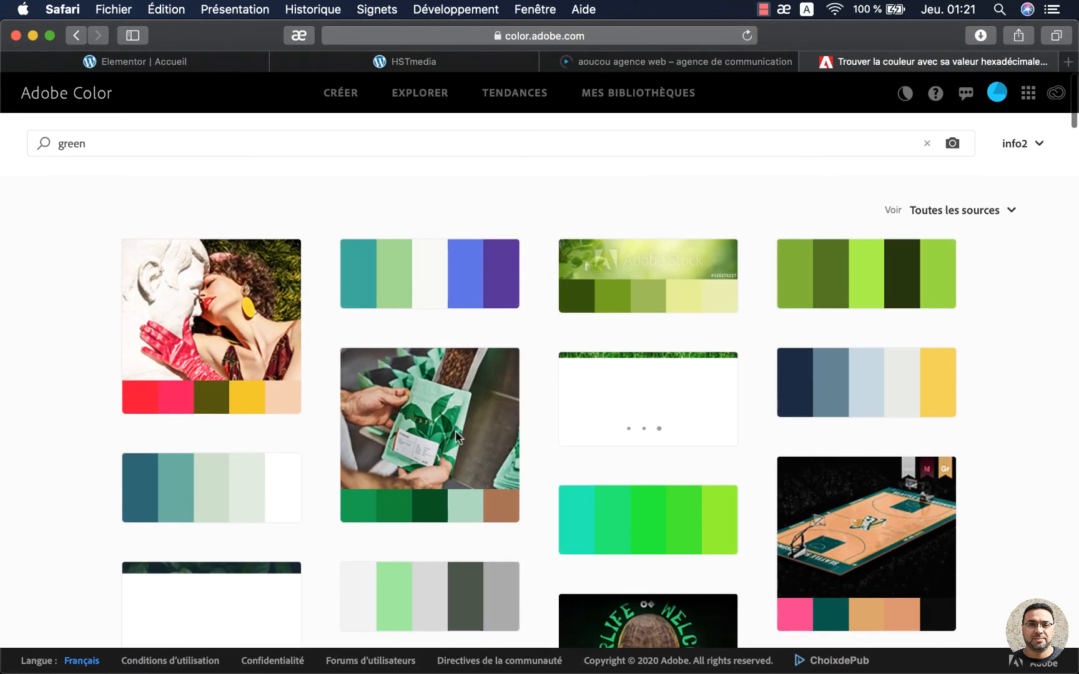
Open Tendances and look through the trending palettes by sector, from Mode and Graphisme down to Nature and Saveurs.
left_click(514, 97)
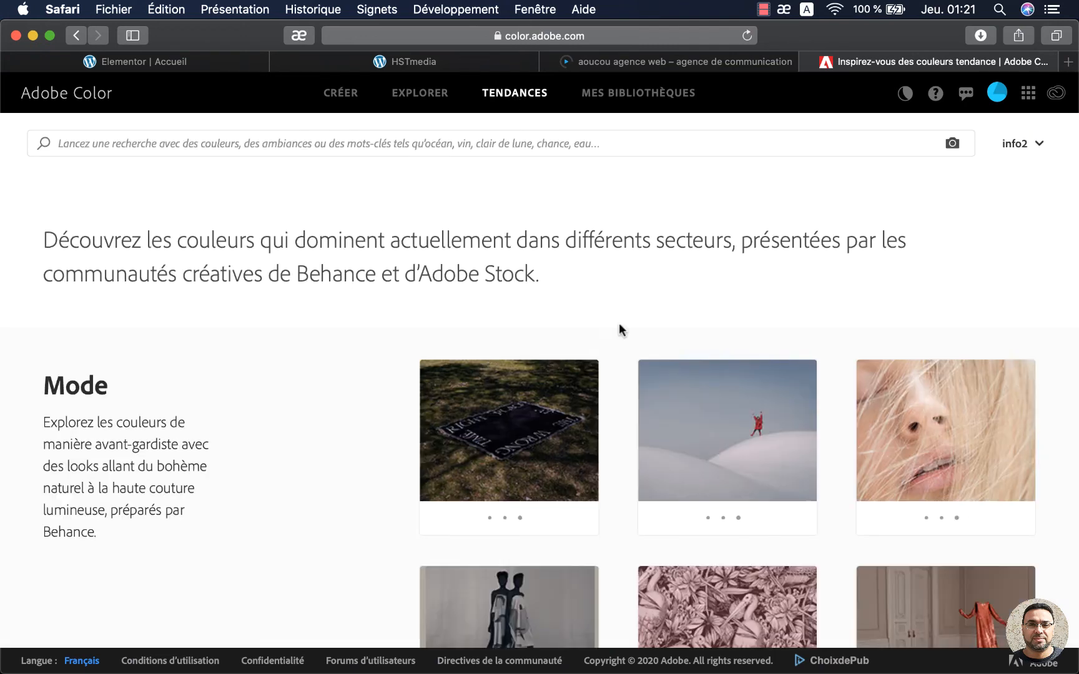
scroll(1051, 434, "down", 2)
scroll(1049, 437, "down", 3)
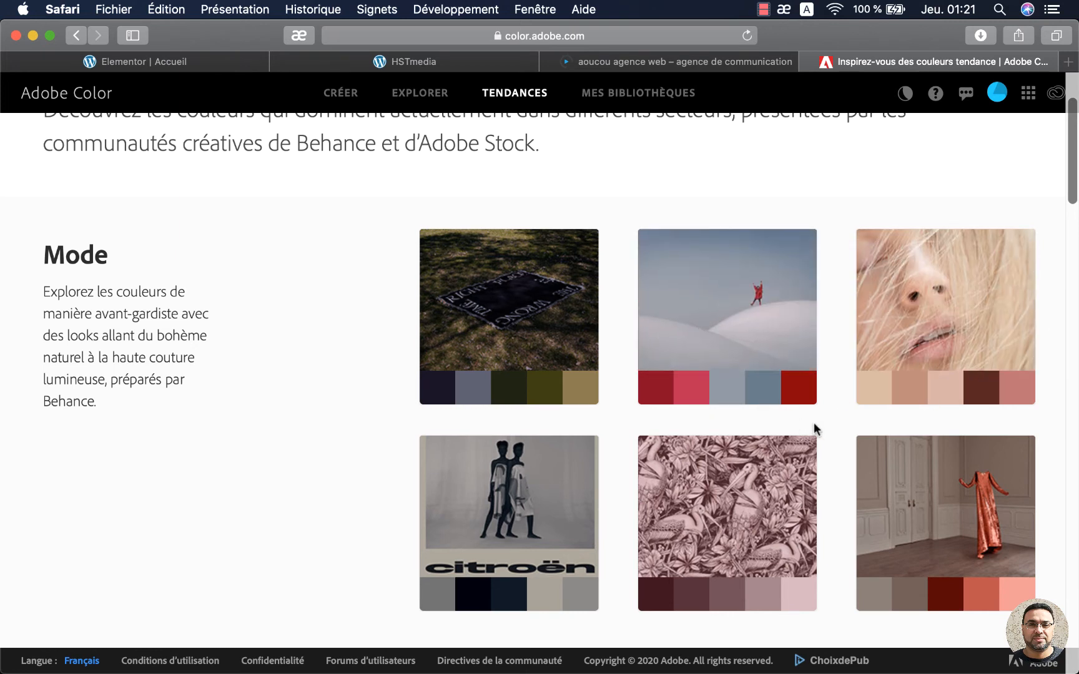
scroll(816, 421, "down", 5)
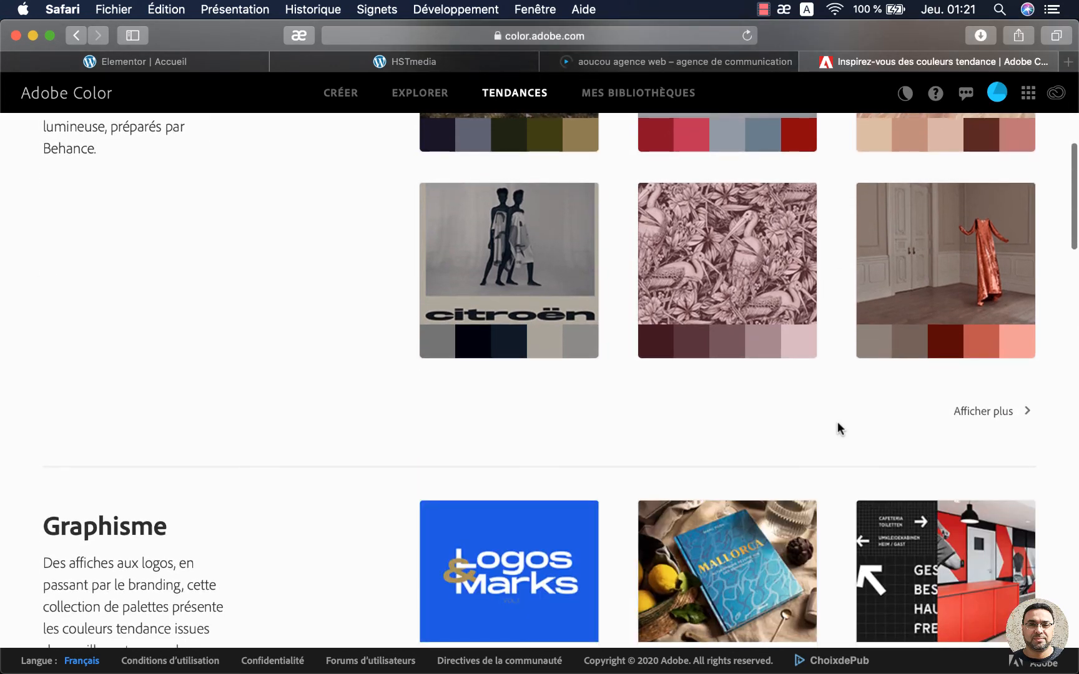
scroll(837, 422, "down", 3)
scroll(837, 421, "down", 3)
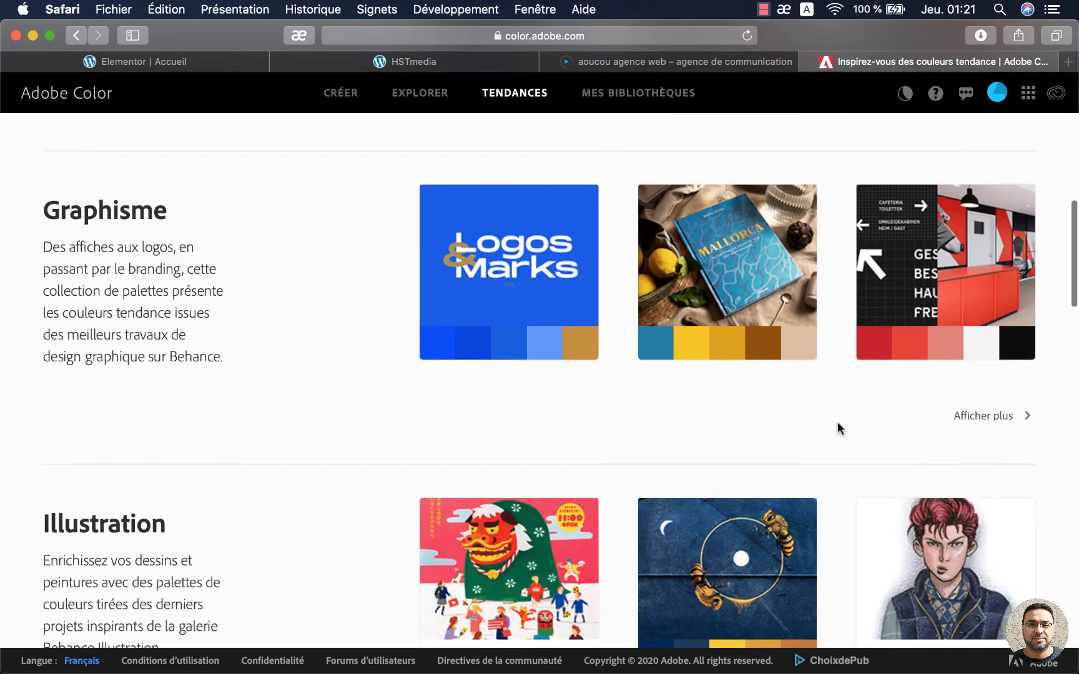
scroll(837, 422, "down", 3)
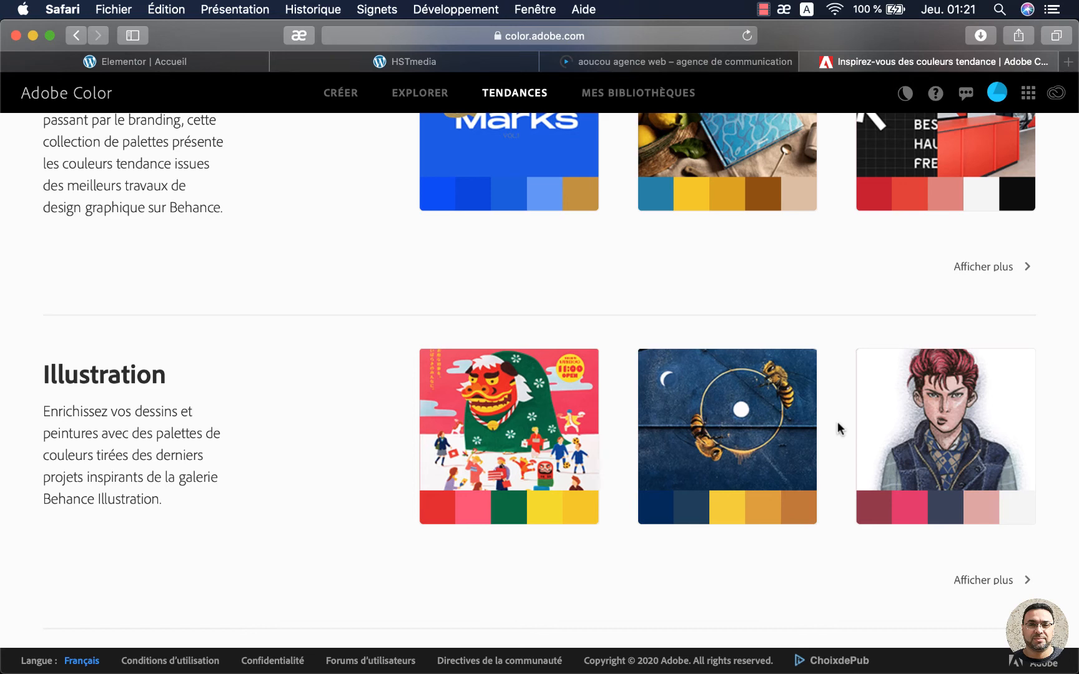
scroll(837, 424, "up", 3)
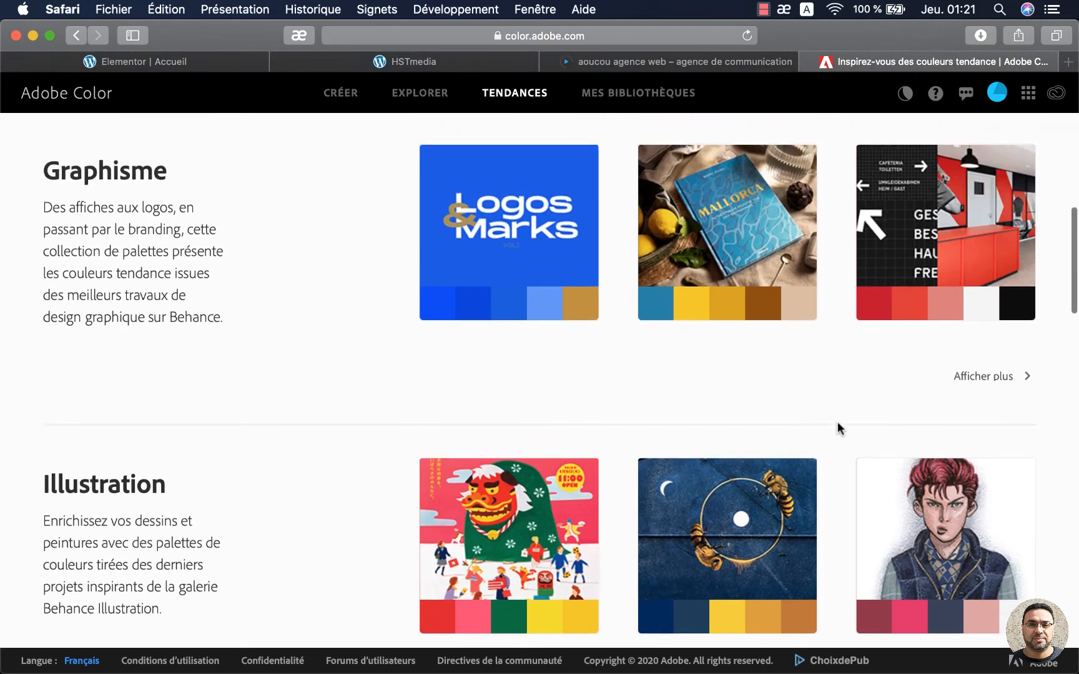
scroll(837, 428, "down", 8)
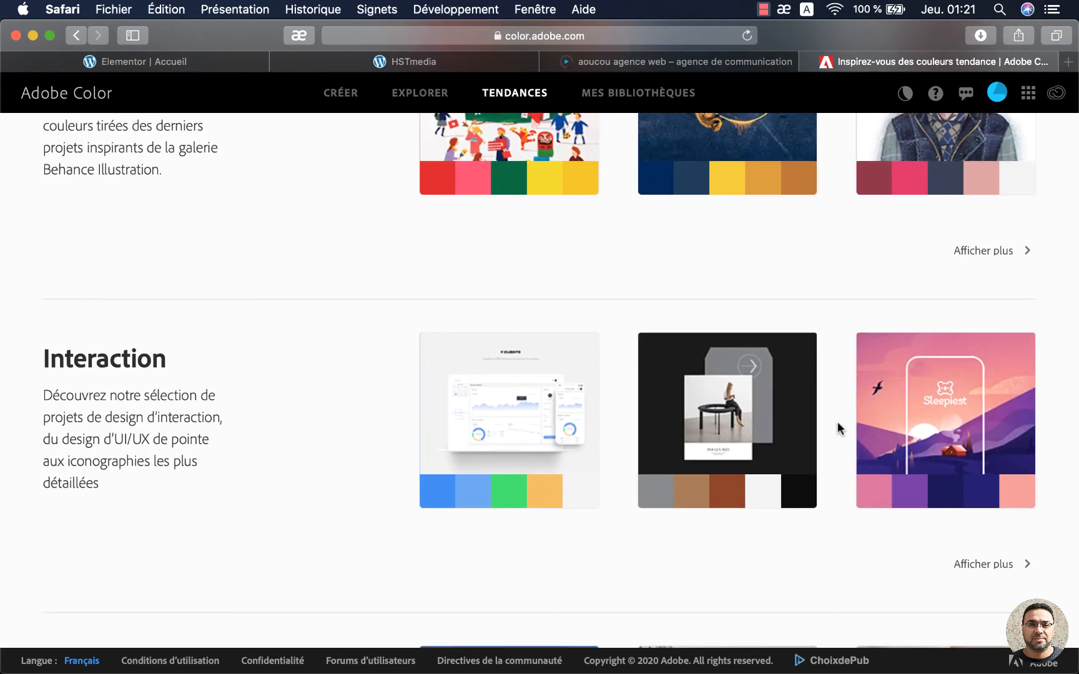
scroll(837, 421, "down", 8)
scroll(952, 516, "up", 7)
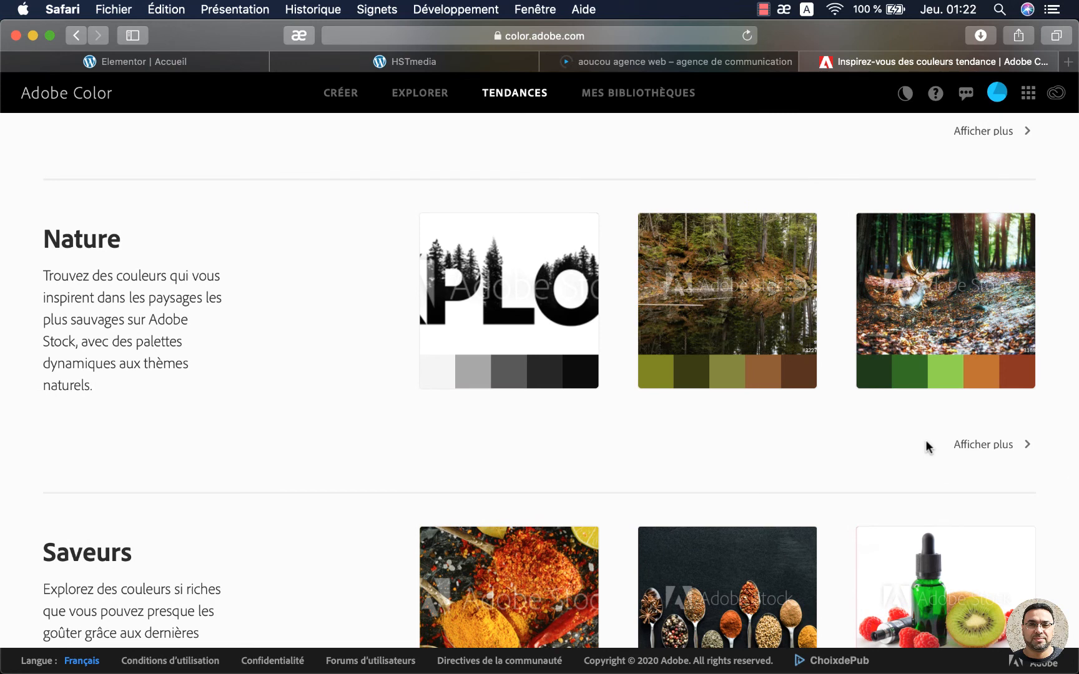
Review the trending palettes back up from Nature through Conception de jeux, Architecture and Interaction to Illustration.
scroll(925, 439, "up", 1)
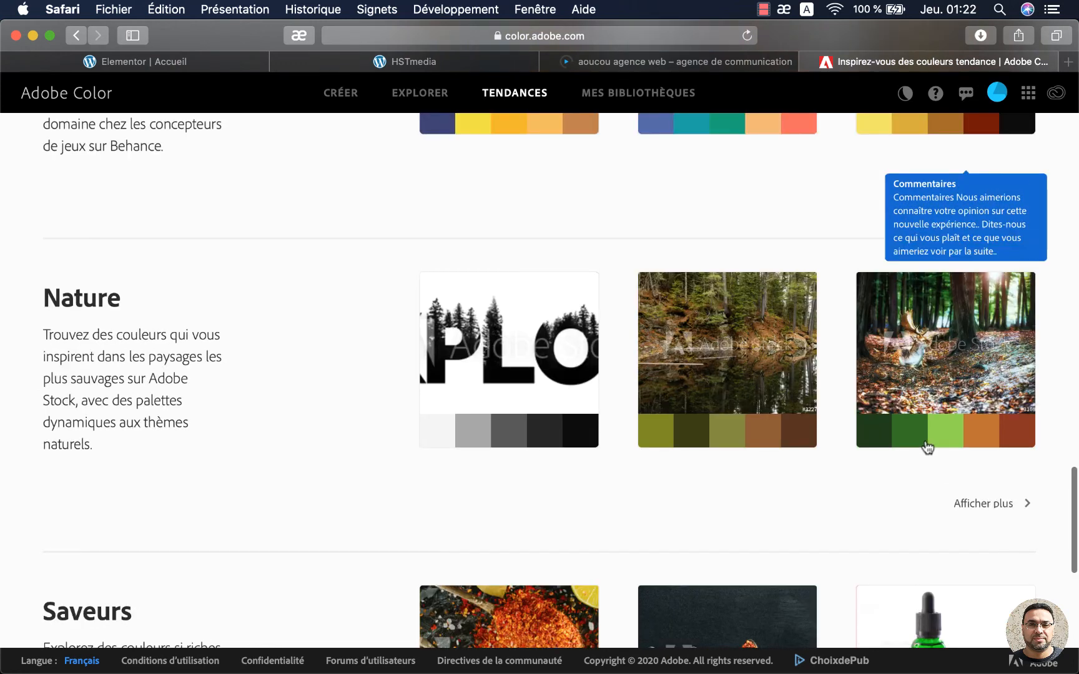
scroll(199, 337, "up", 3)
scroll(212, 337, "up", 5)
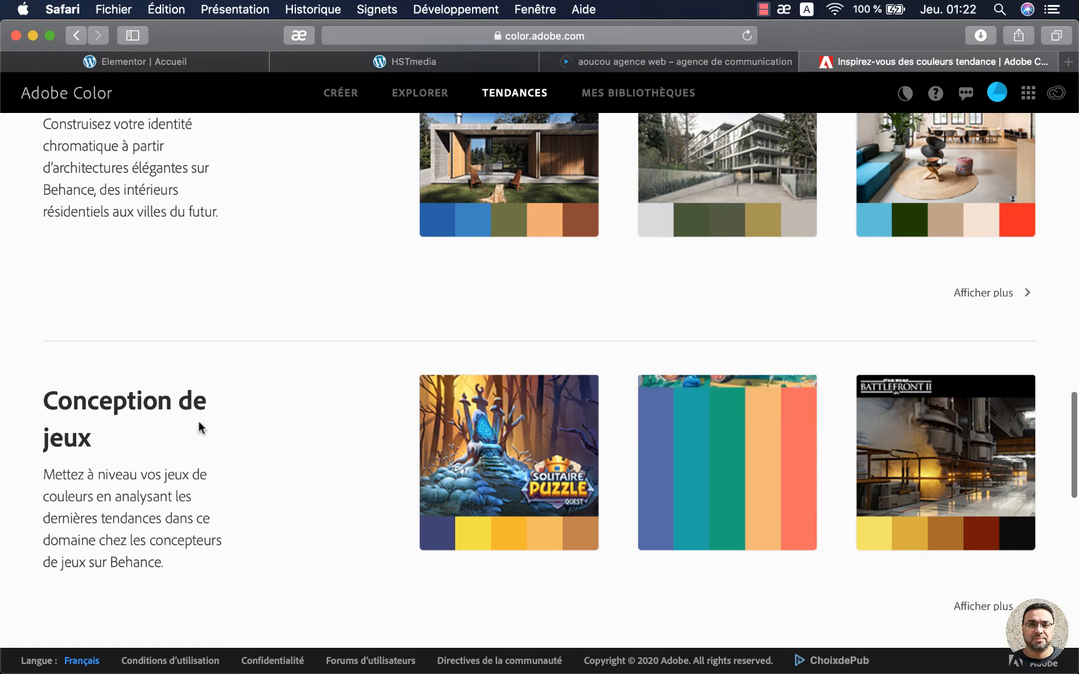
scroll(217, 429, "up", 5)
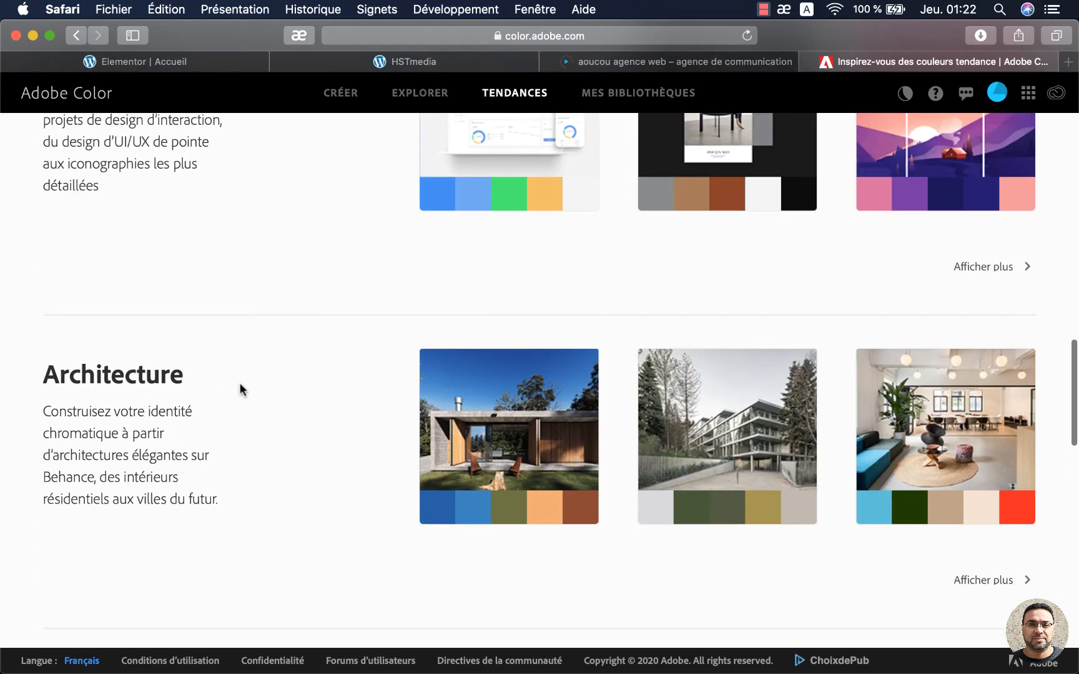
scroll(329, 337, "up", 4)
scroll(686, 405, "down", 4)
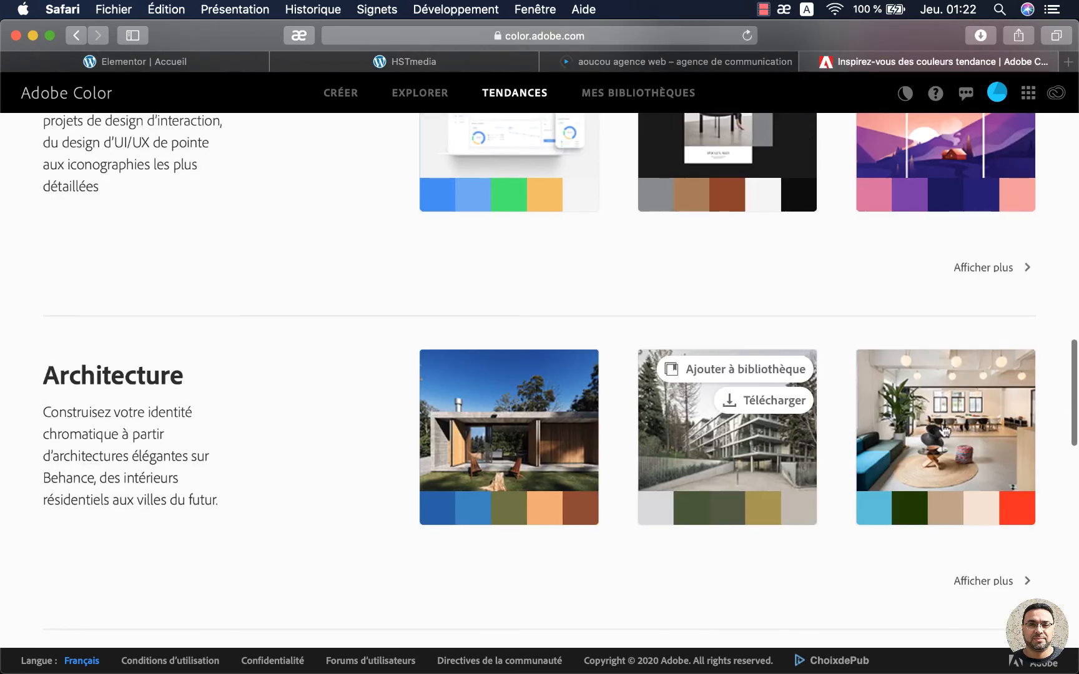
scroll(943, 424, "up", 4)
scroll(976, 530, "down", 2)
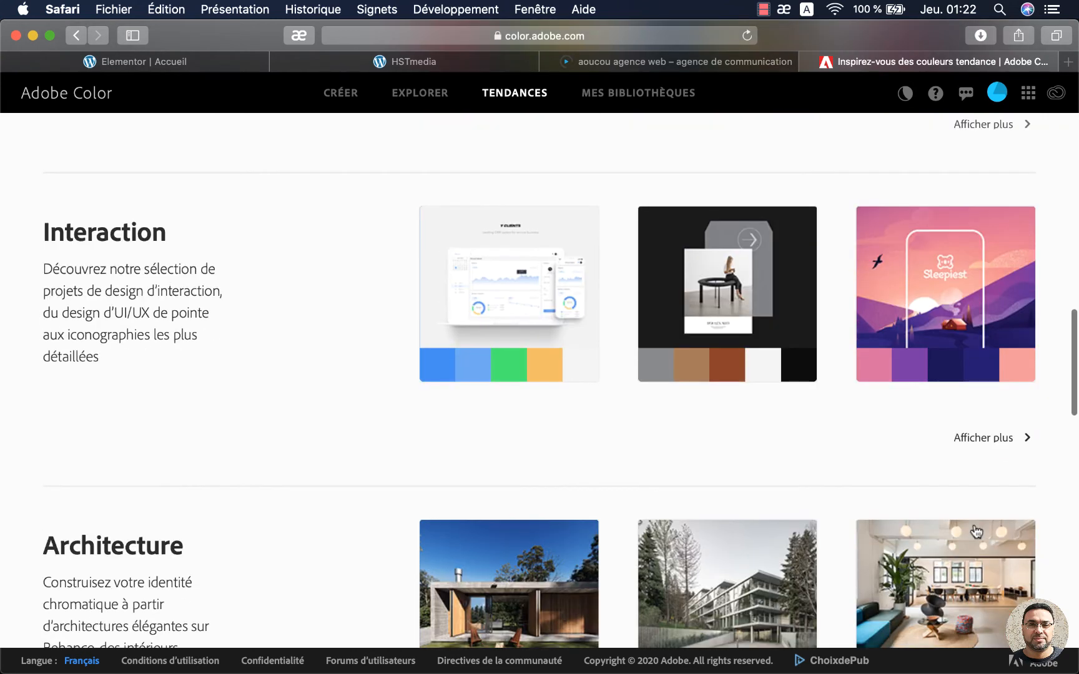
scroll(943, 587, "down", 2)
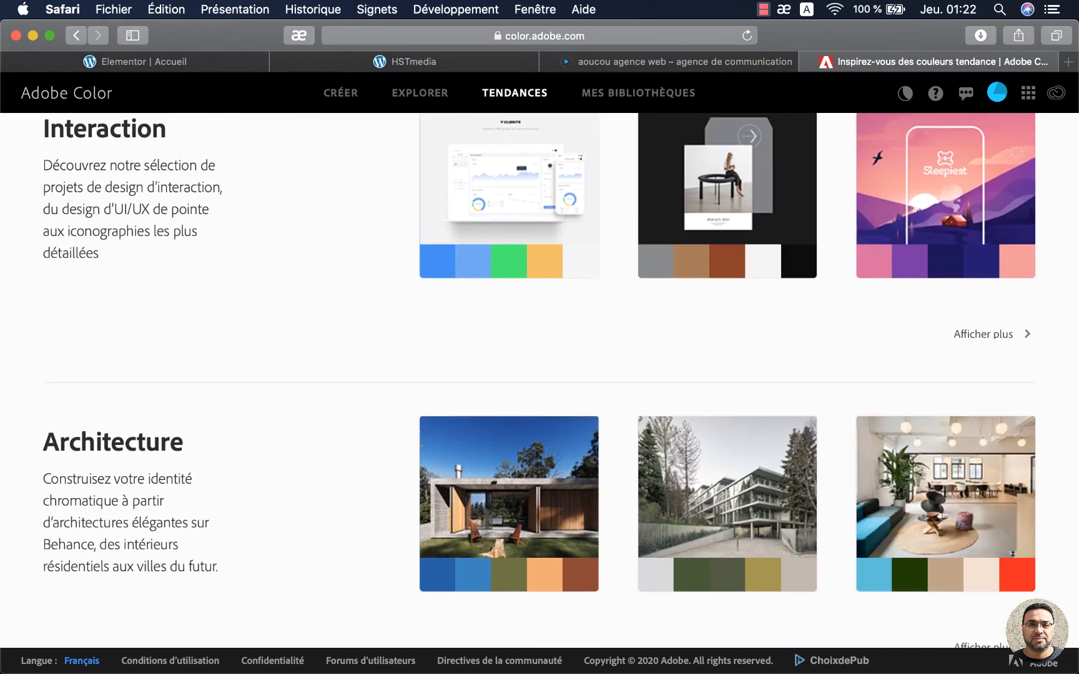
scroll(562, 381, "up", 4)
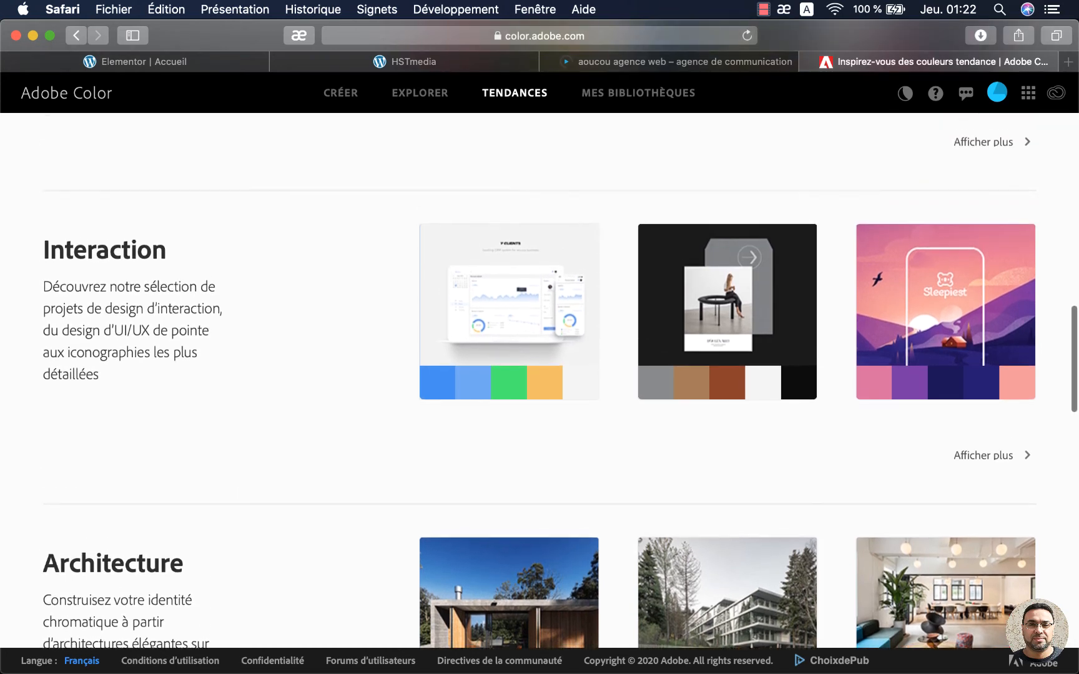
scroll(562, 381, "up", 10)
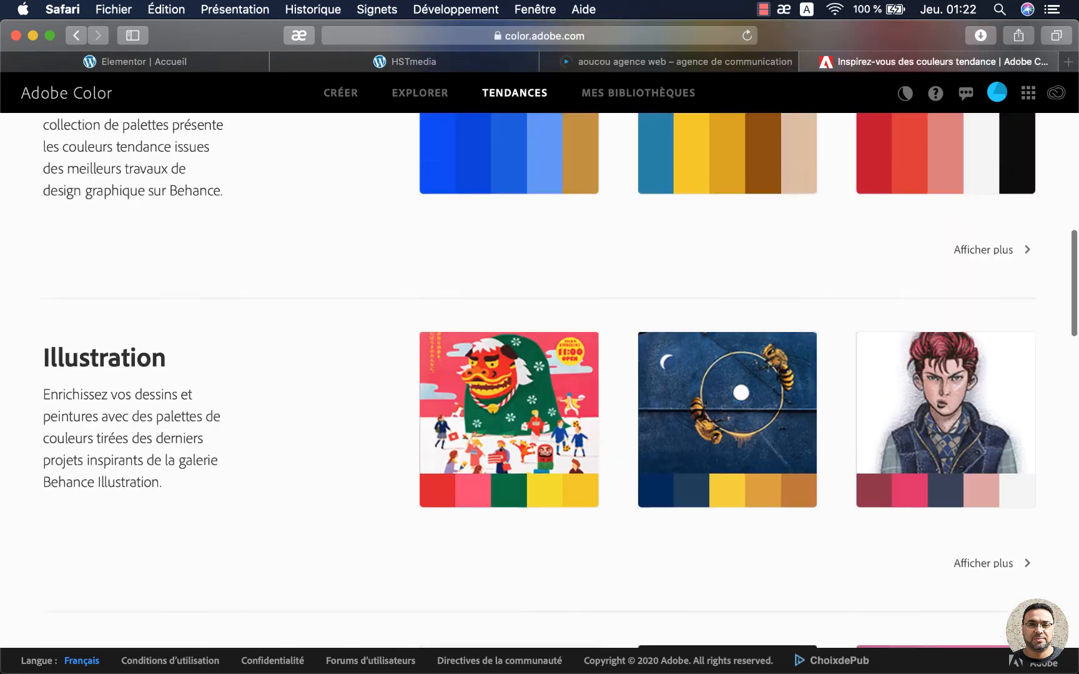
Open the first Saveurs palette among the trending palettes and copy its dark red color code #730202.
scroll(562, 380, "down", 20)
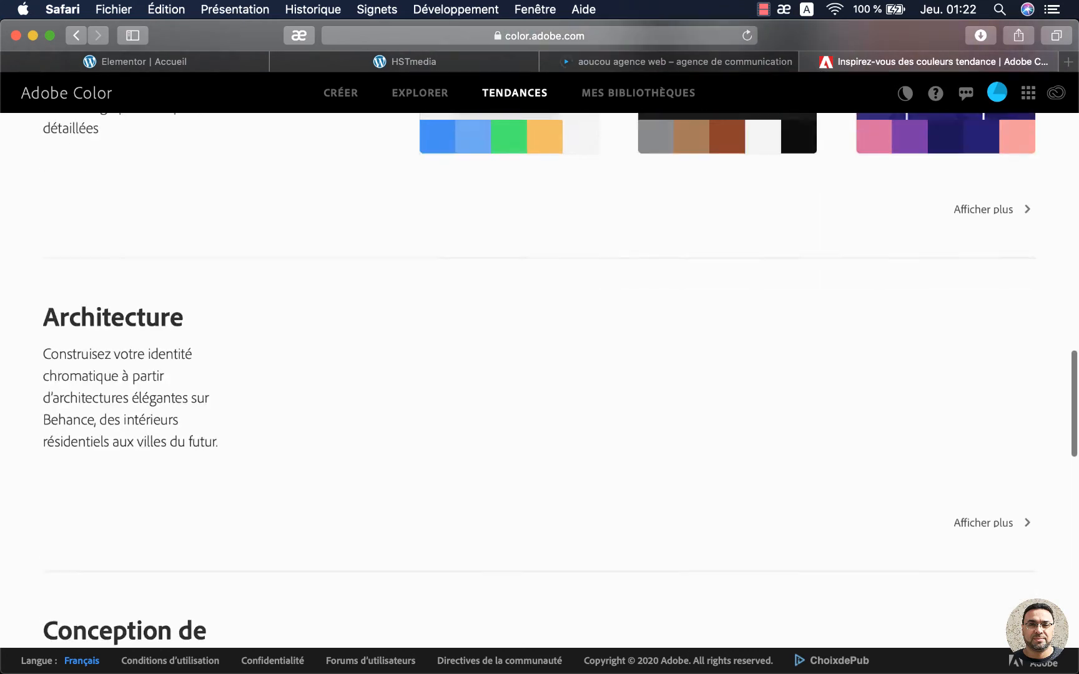
scroll(561, 380, "down", 2)
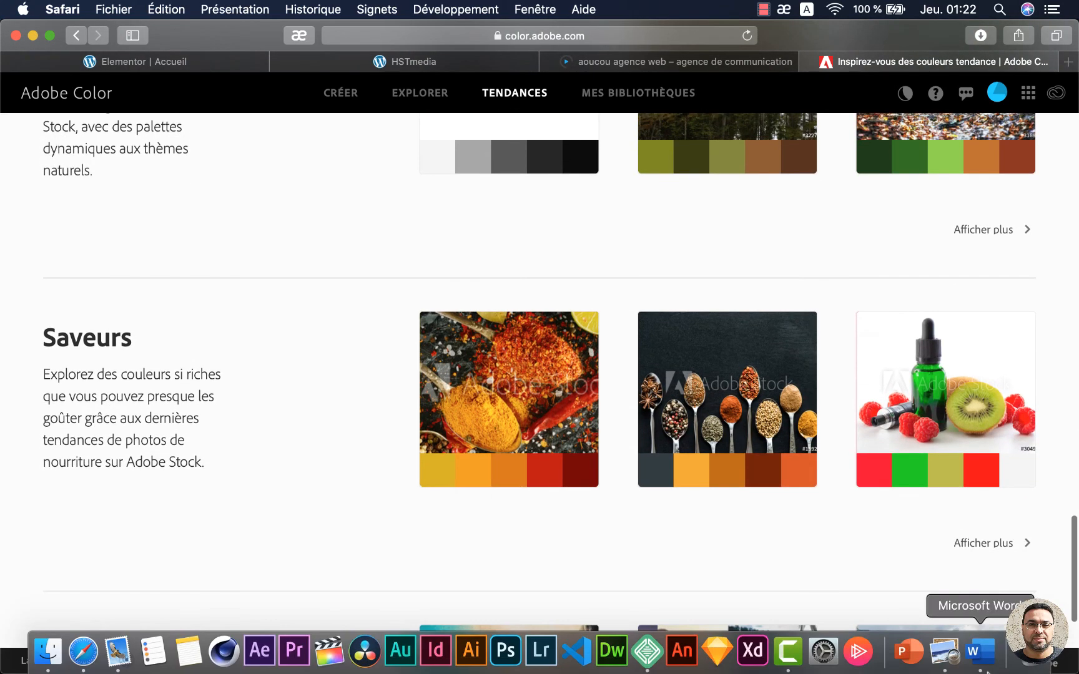
mouse_move(924, 477)
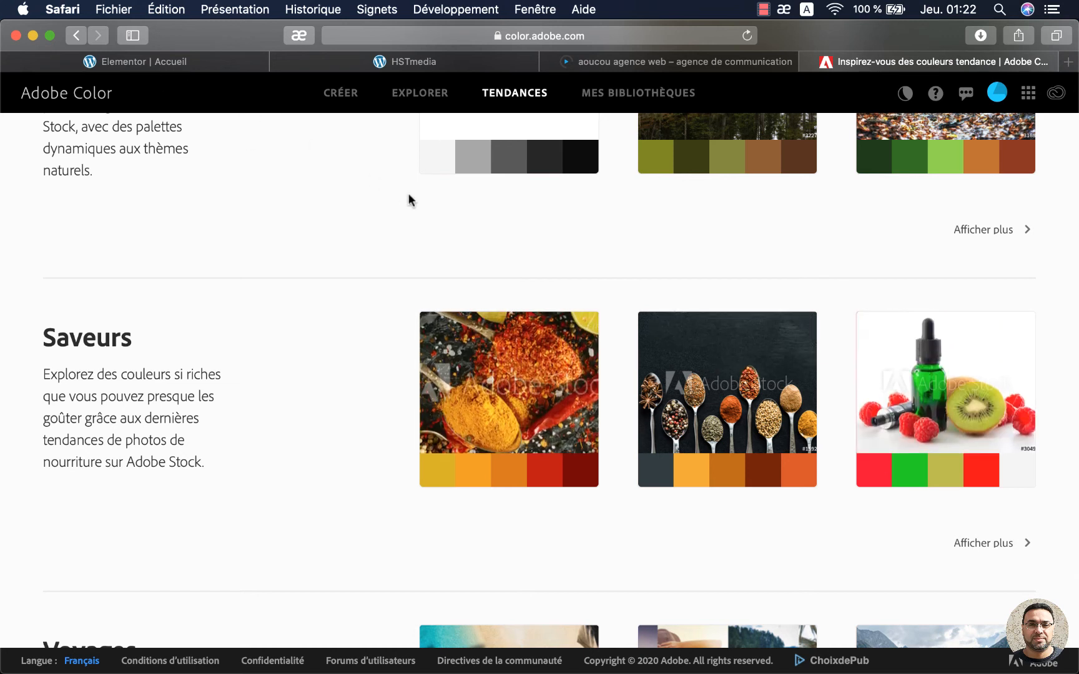
mouse_move(509, 414)
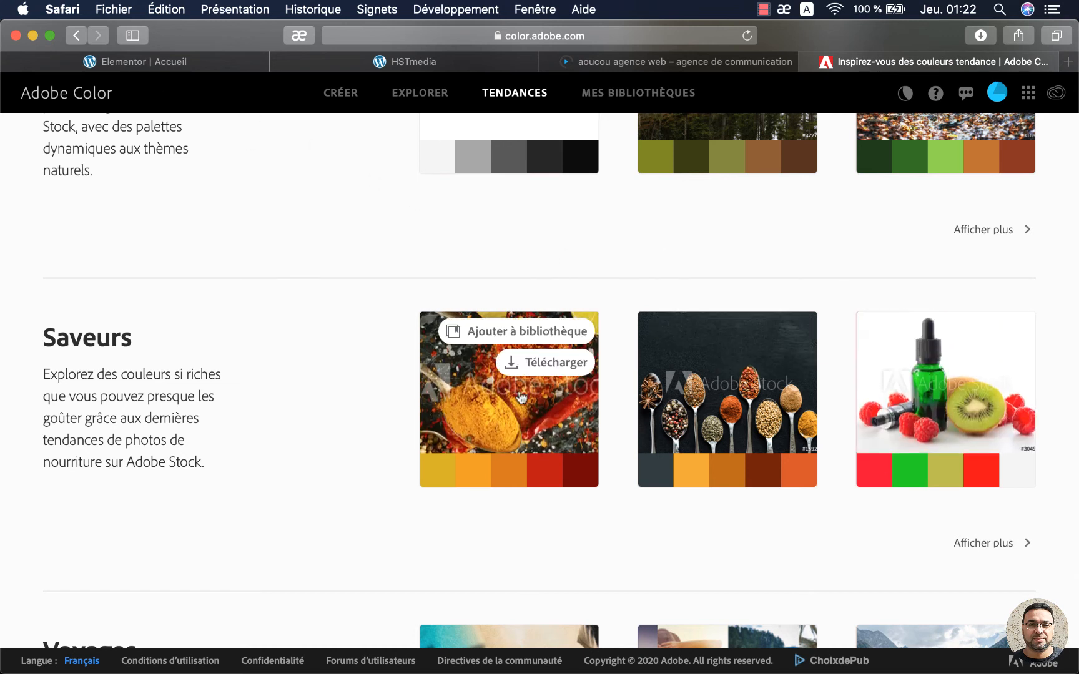
left_click(514, 425)
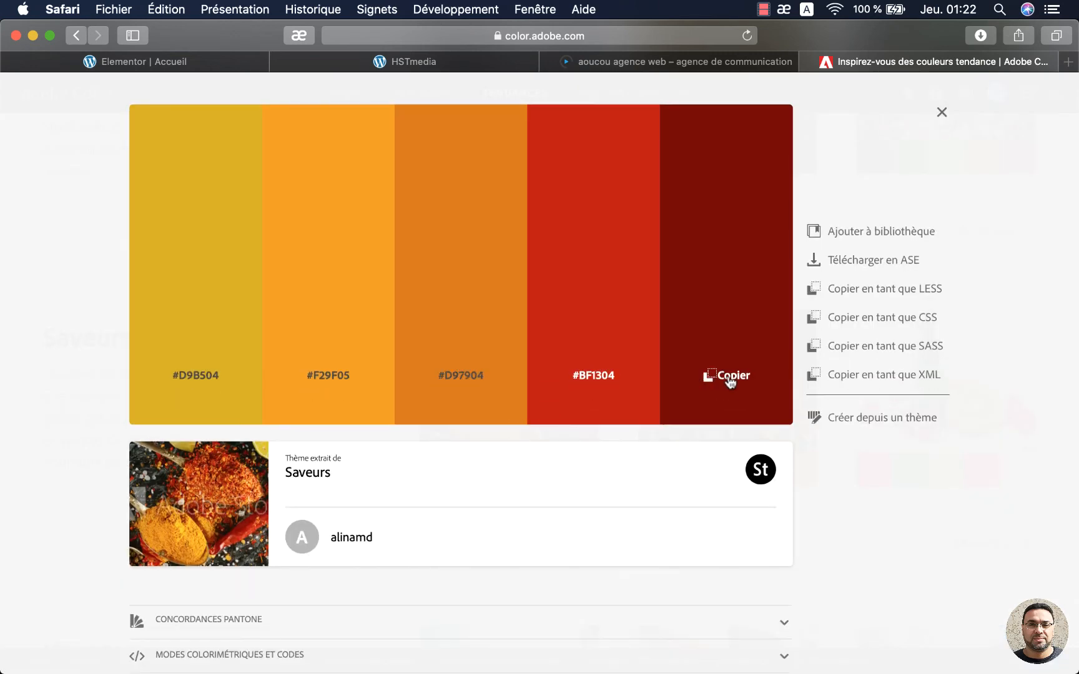
left_click(728, 378)
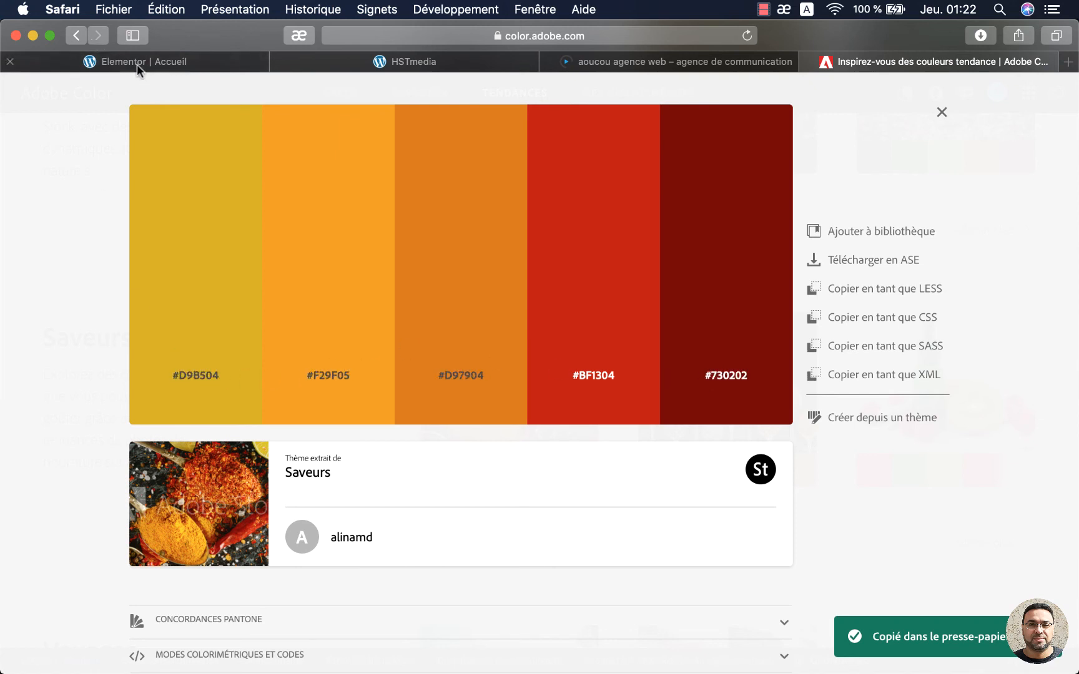
Return to the Elementor editor of the Accueil page and open the Titres principaux settings of the default fonts.
left_click(165, 62)
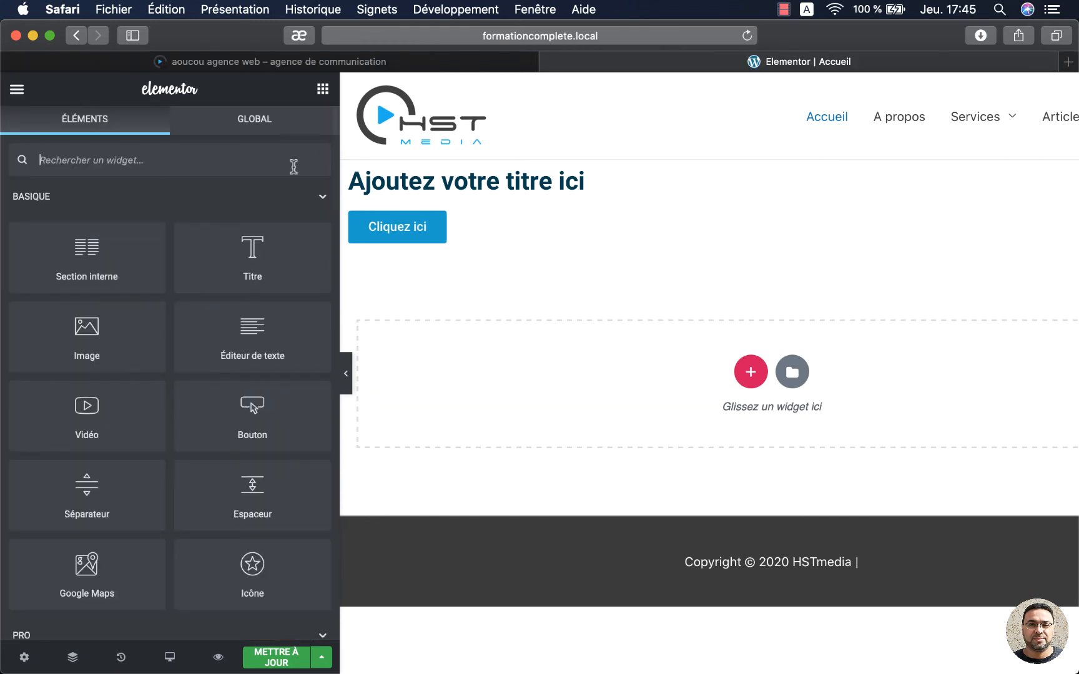
left_click(16, 90)
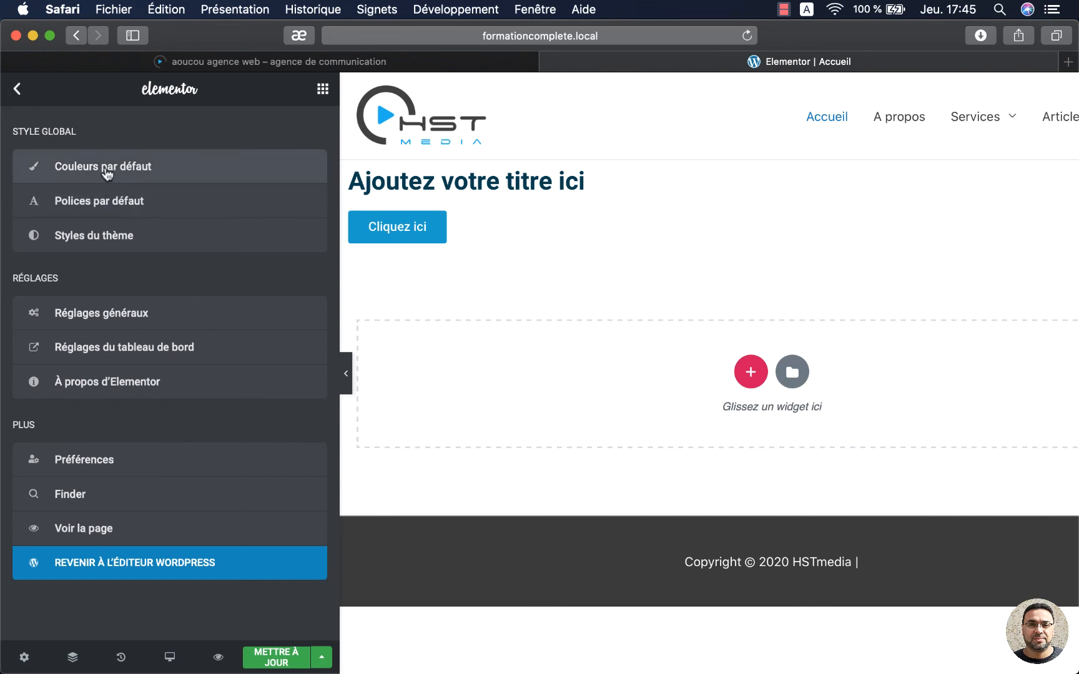
left_click(93, 201)
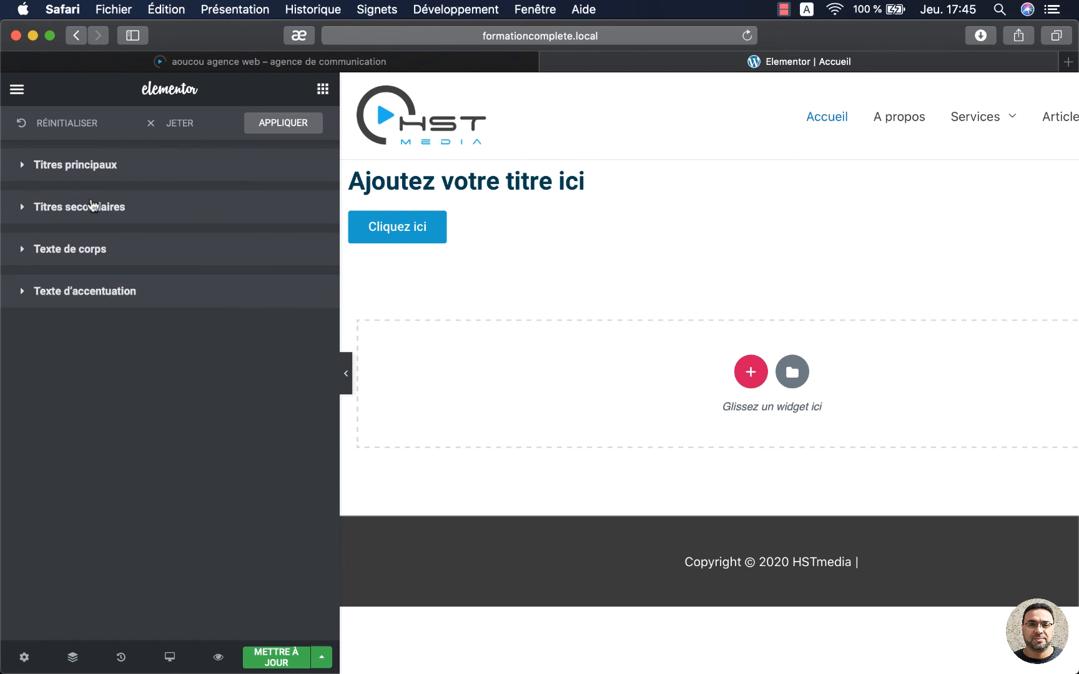
left_click(20, 166)
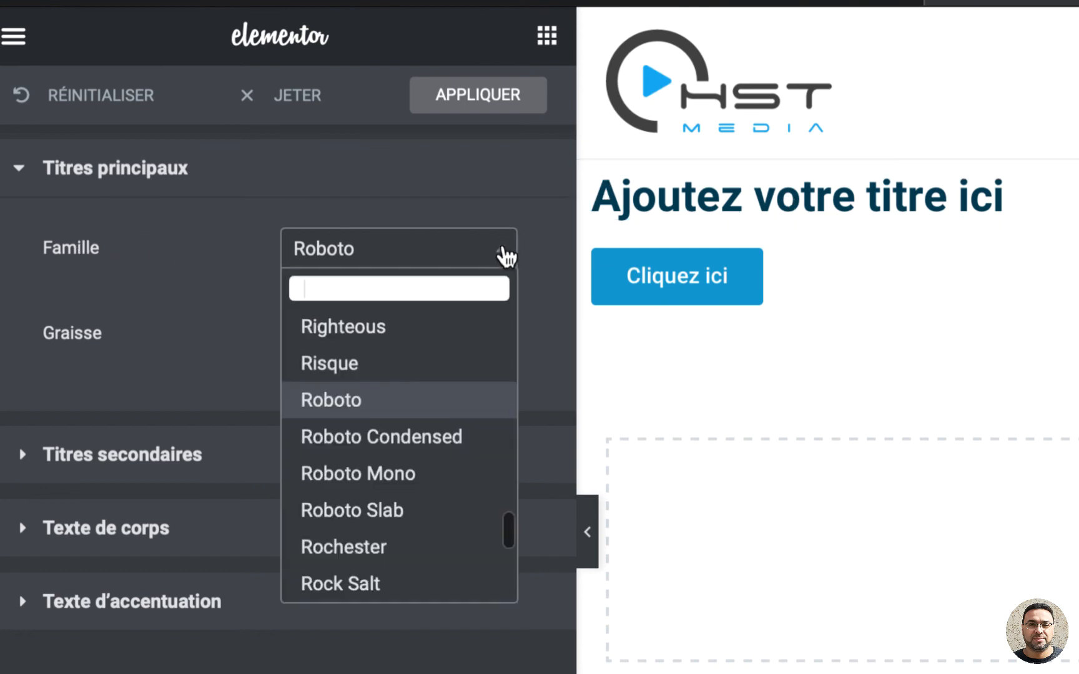
Search the font families for "ralew" and set the Titres principaux family to Raleway.
left_click(502, 251)
scroll(373, 490, "down", 3)
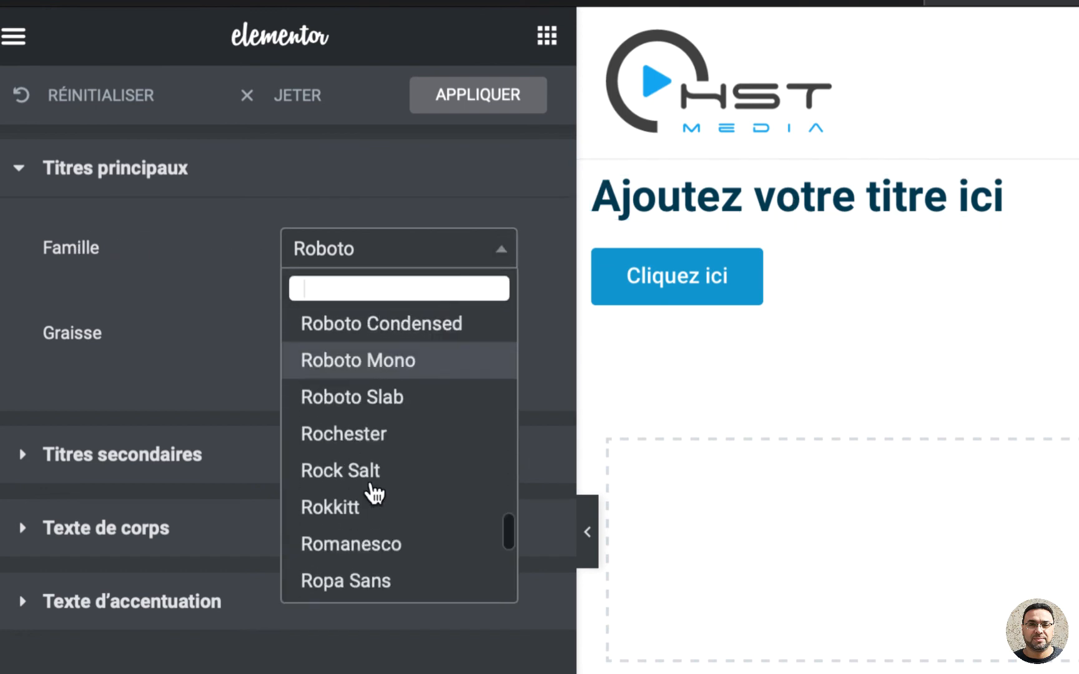
scroll(374, 493, "up", 5)
scroll(375, 493, "down", 5)
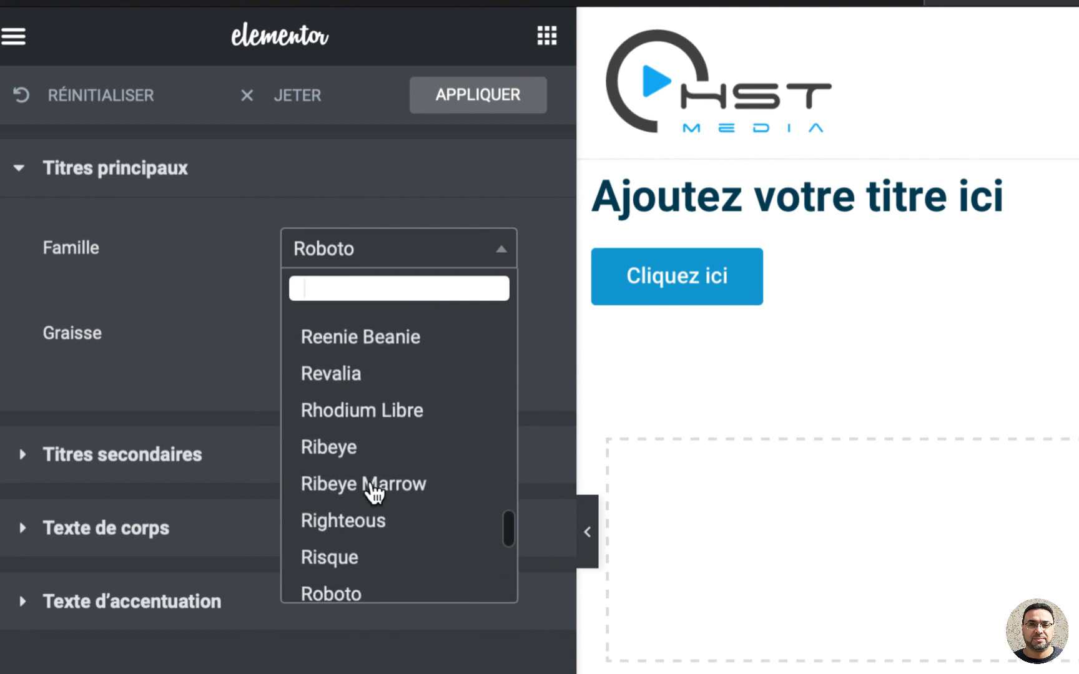
scroll(373, 493, "up", 10)
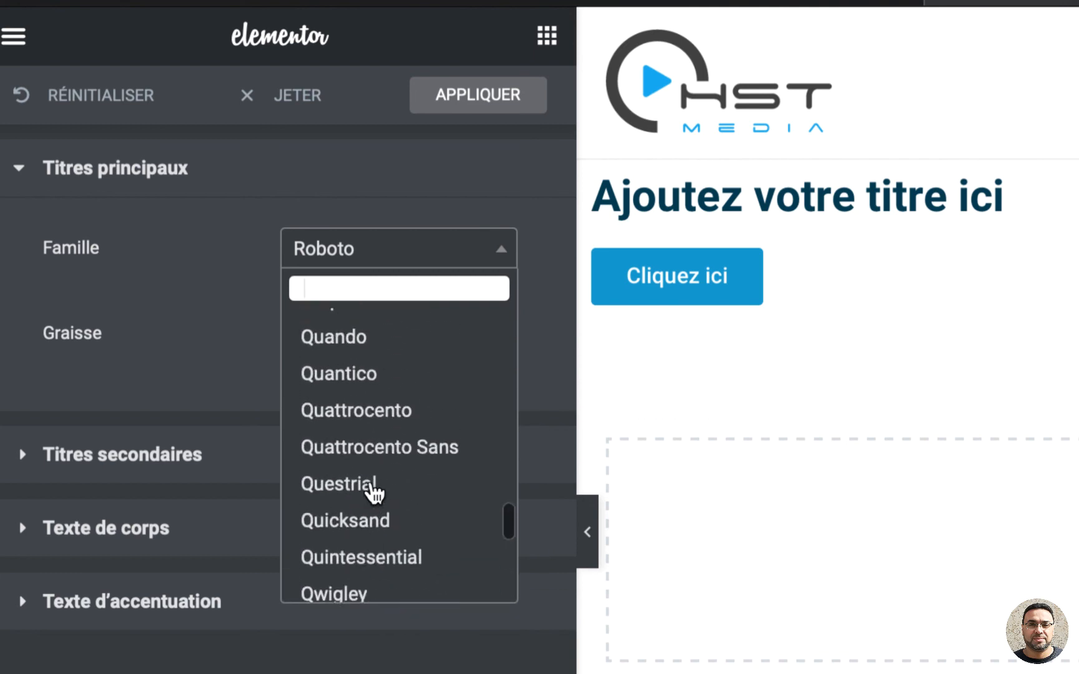
scroll(374, 493, "up", 10)
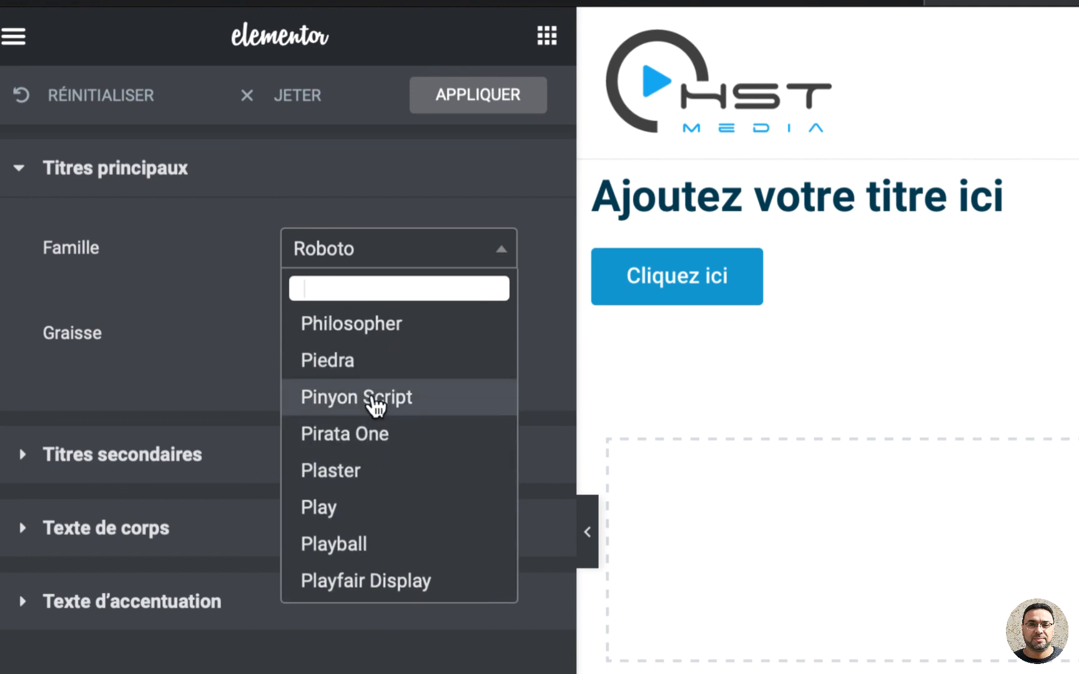
scroll(375, 406, "up", 3)
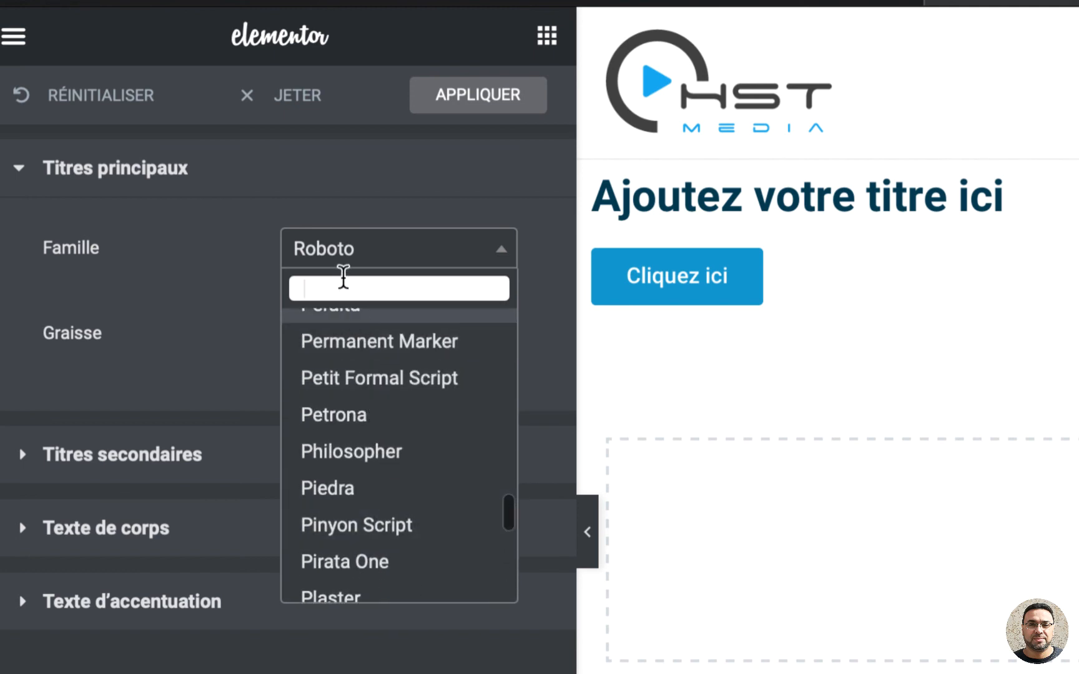
type("ralew")
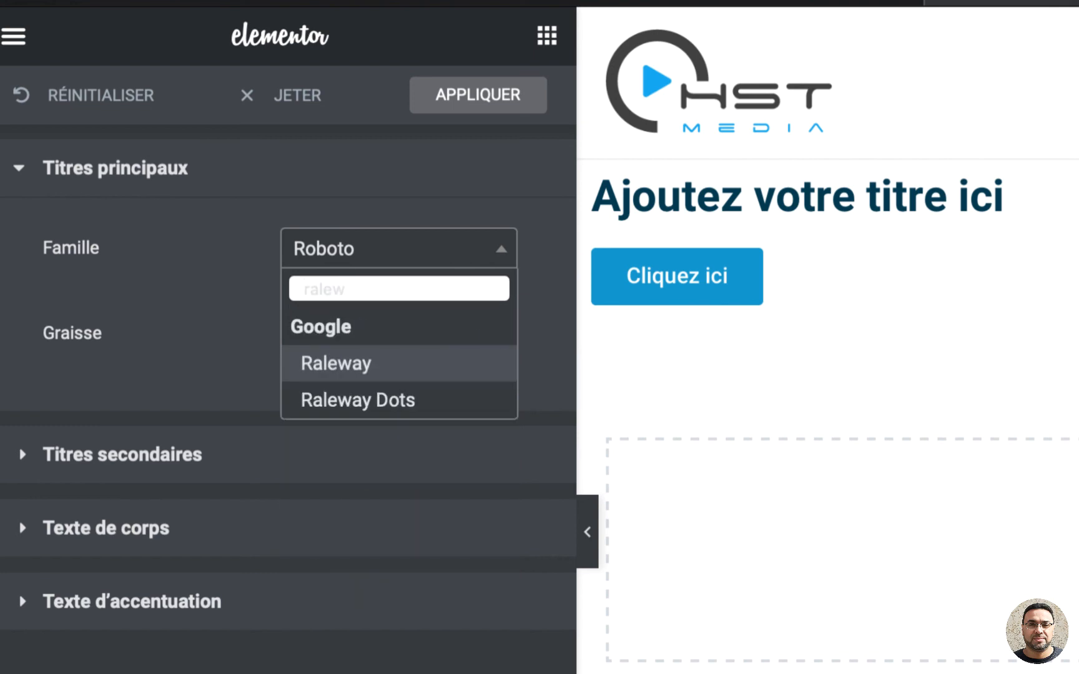
left_click(353, 363)
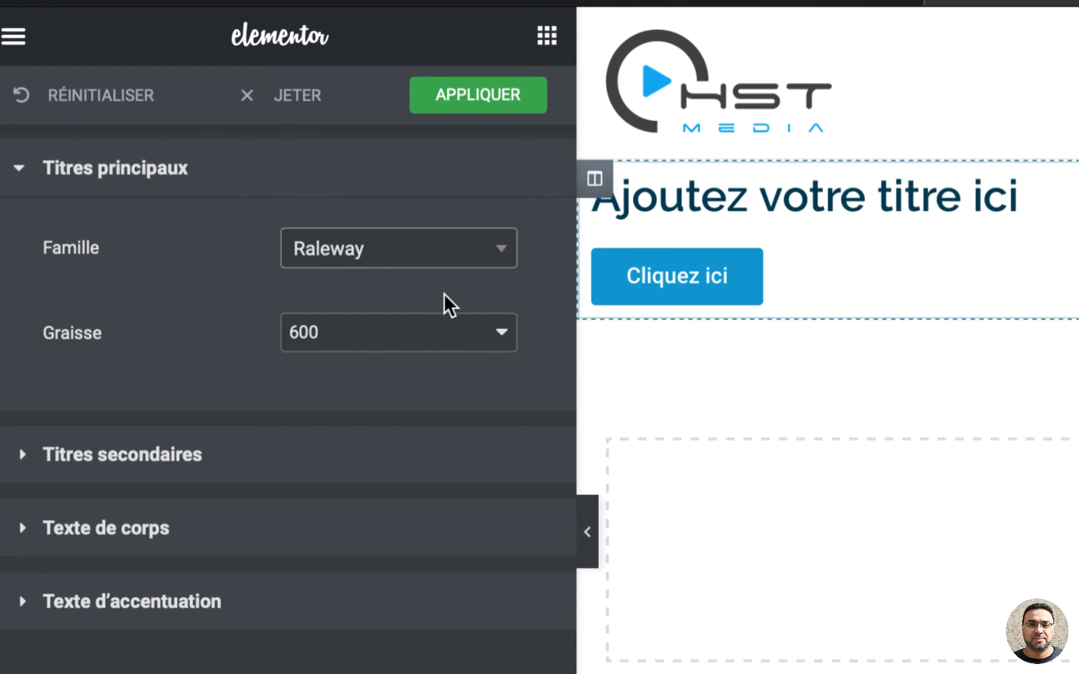
Try the weights 100 and 900 on Titres principaux, and settle on a weight of 700.
left_click(502, 340)
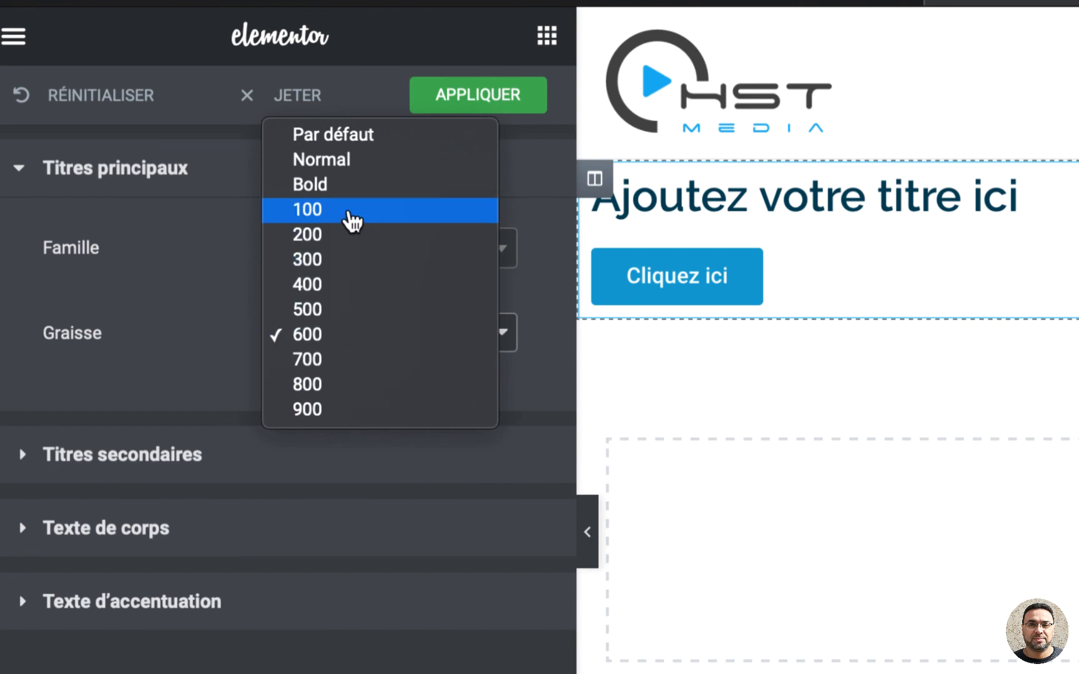
left_click(353, 220)
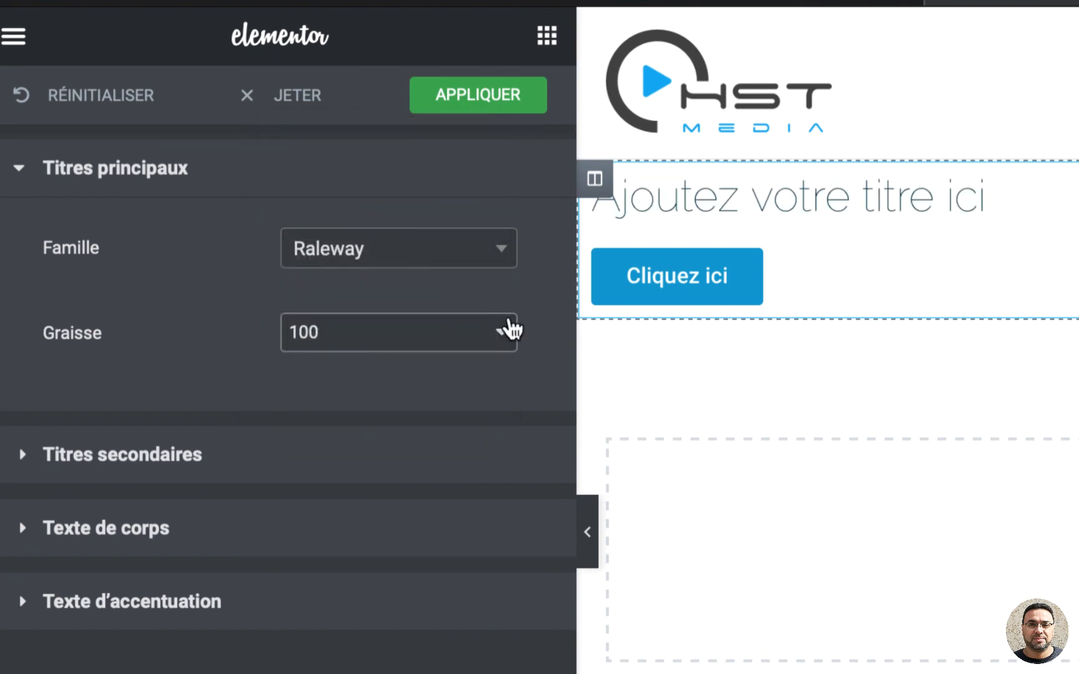
left_click(506, 335)
left_click(366, 534)
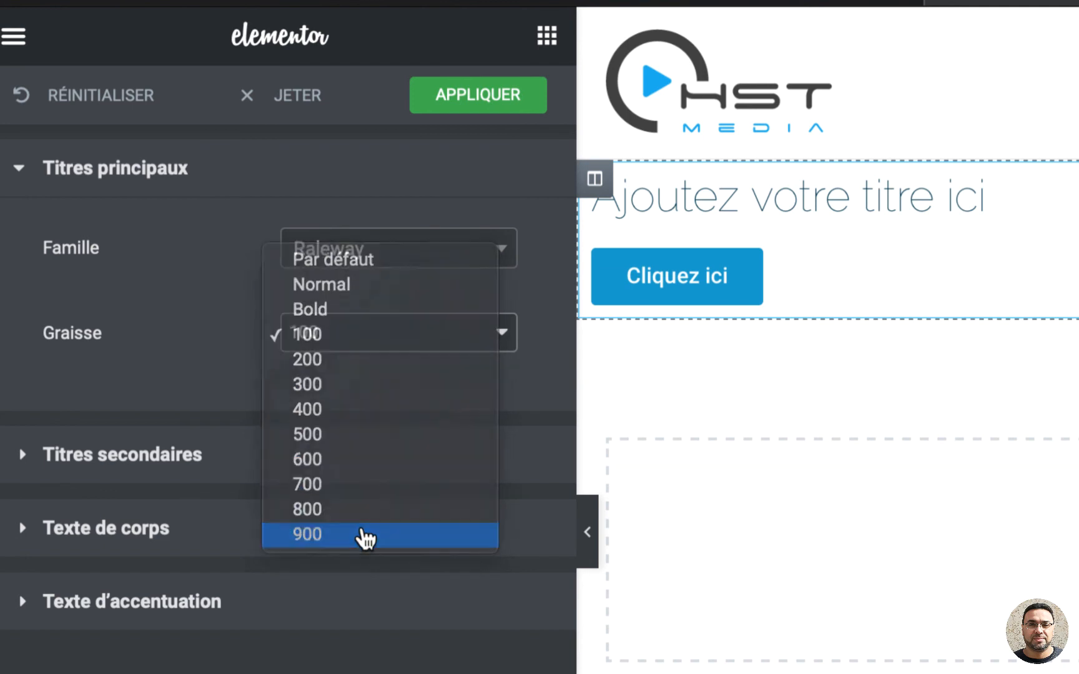
left_click(503, 334)
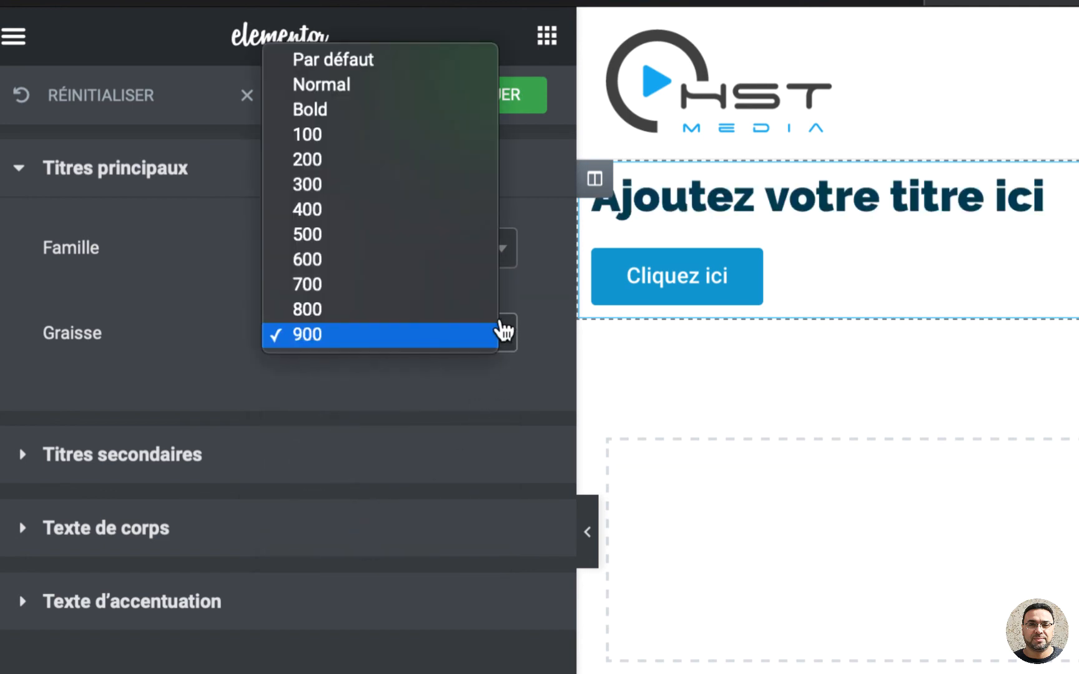
left_click(404, 290)
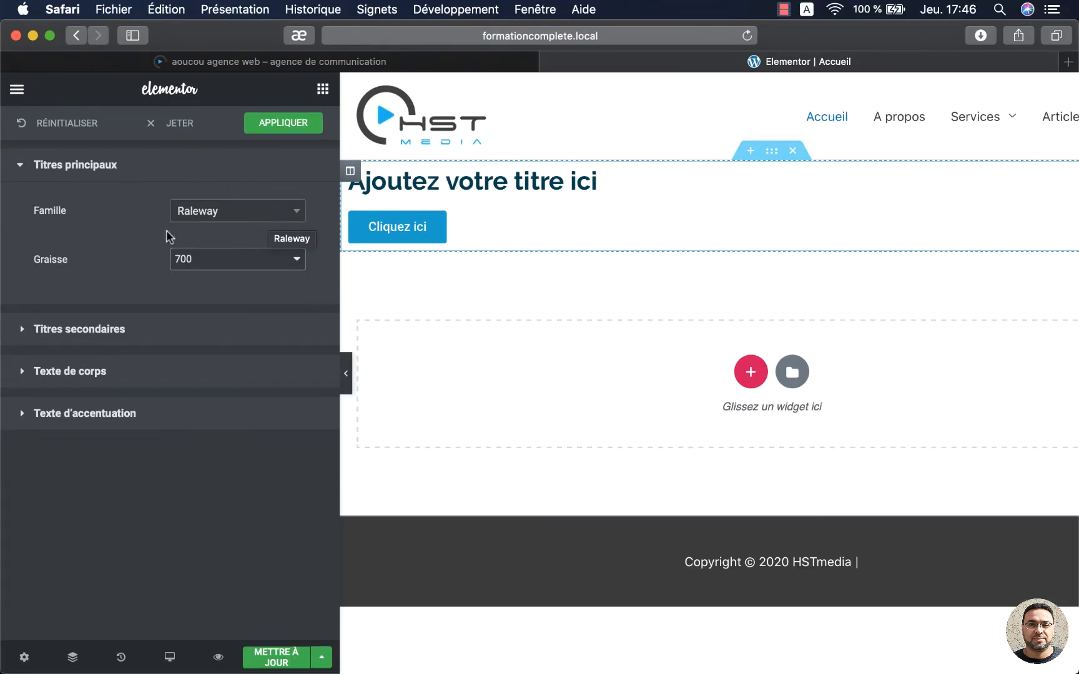
Look through the other font families offered for Titres principaux and keep the current choice.
left_click(233, 212)
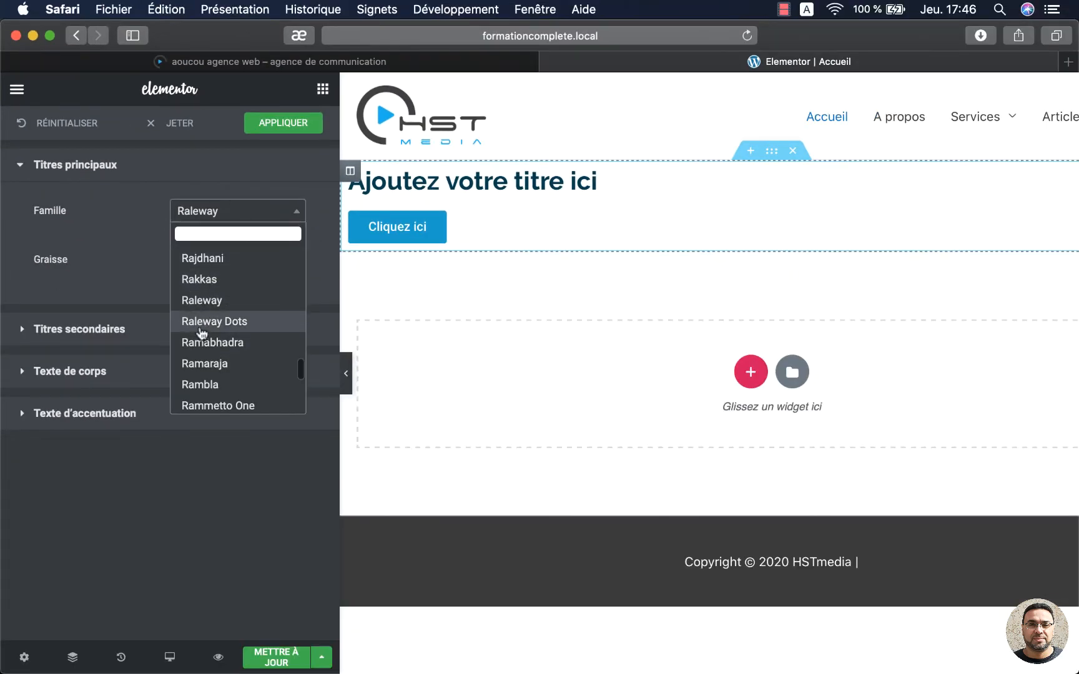
scroll(201, 332, "up", 15)
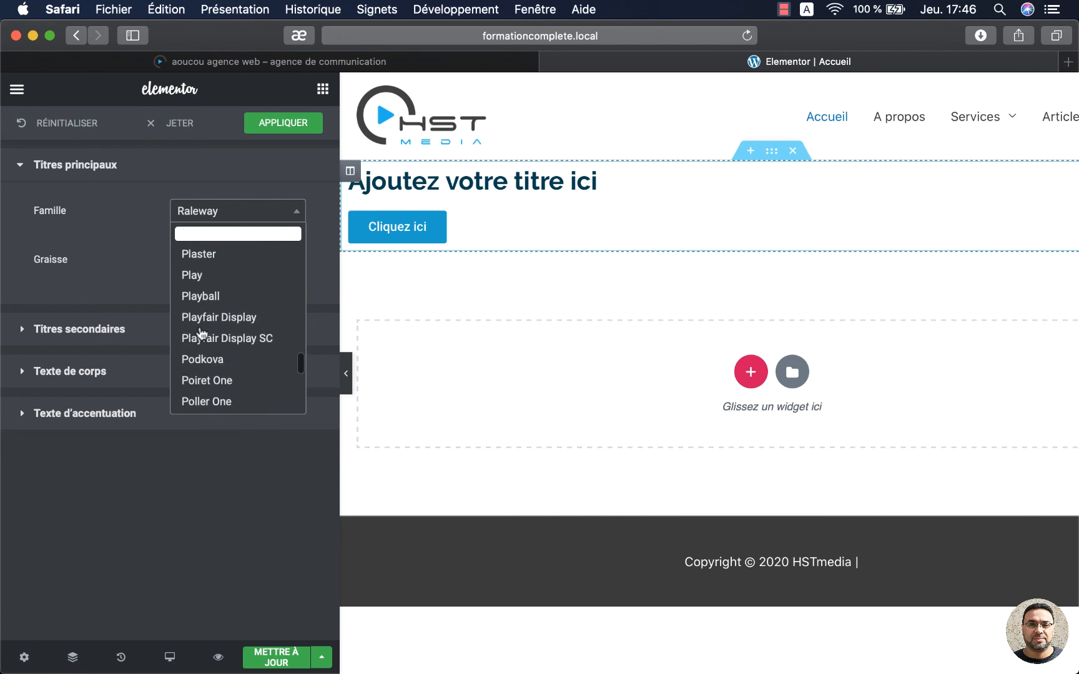
scroll(200, 331, "up", 10)
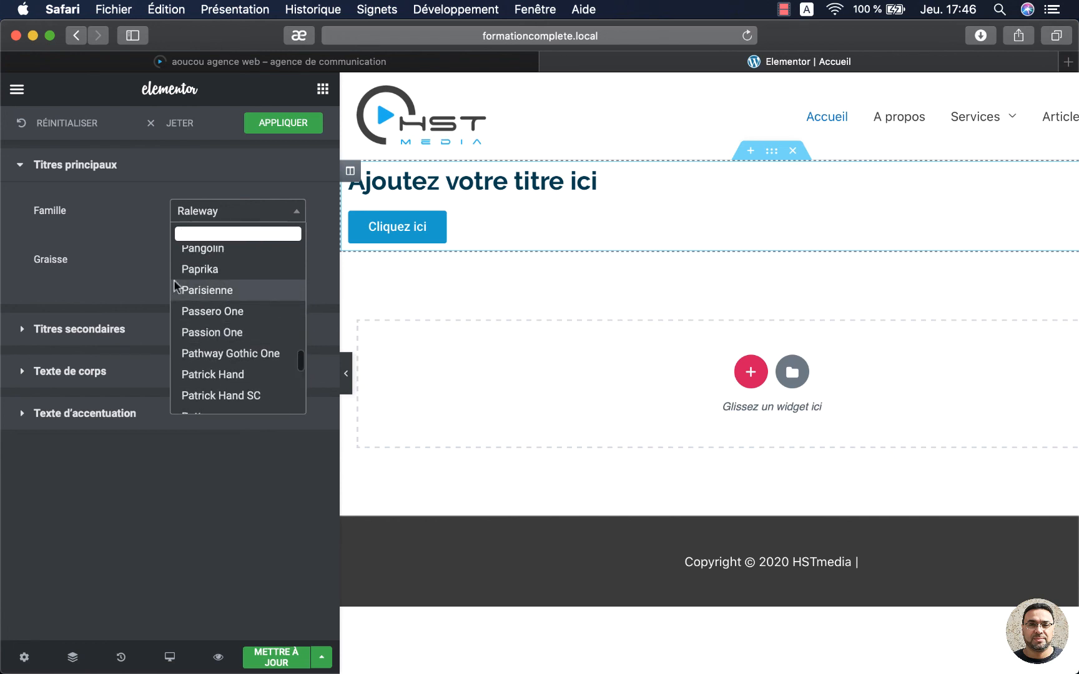
left_click(137, 236)
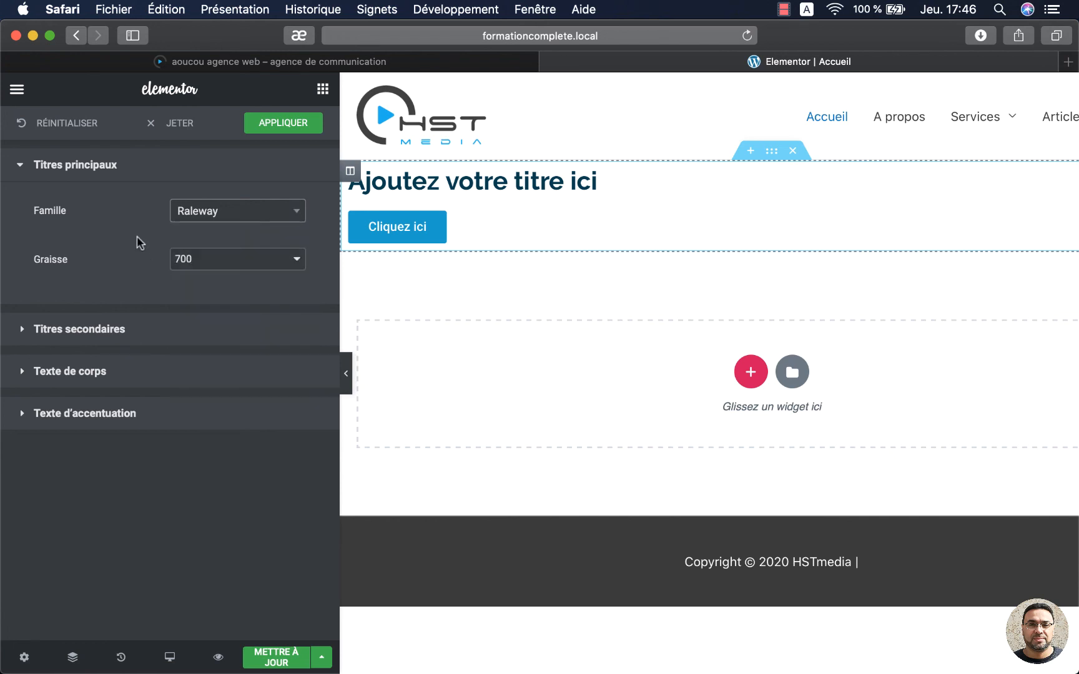
Open Google Fonts (fonts.google.com) in a new browser tab and browse its trending font families.
mouse_move(1075, 173)
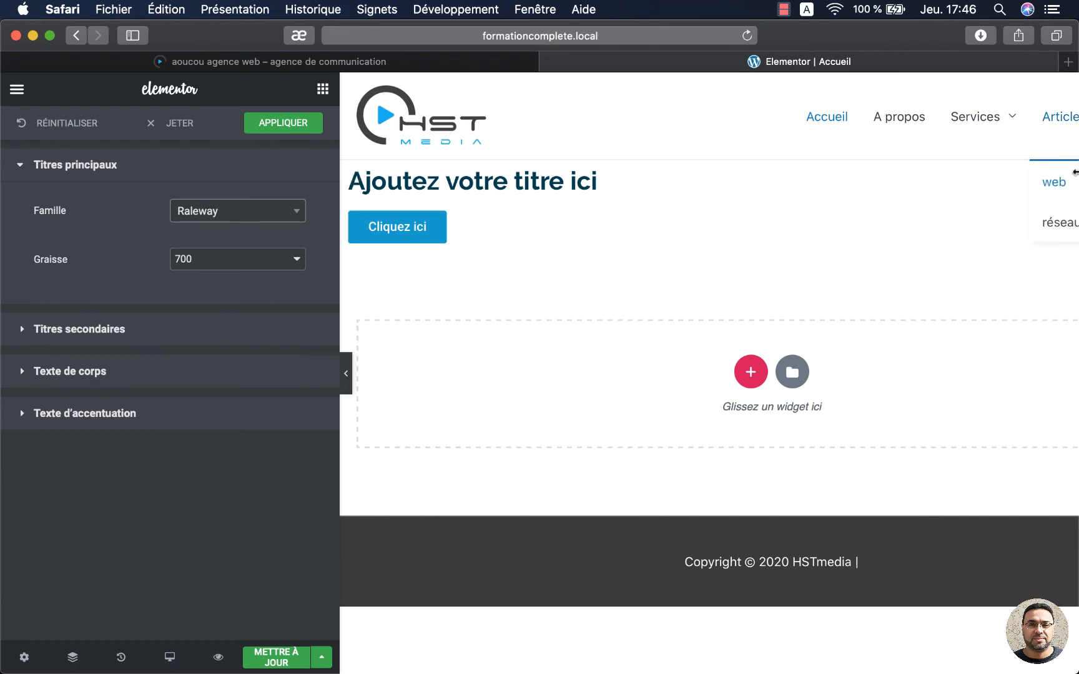
left_click(1067, 62)
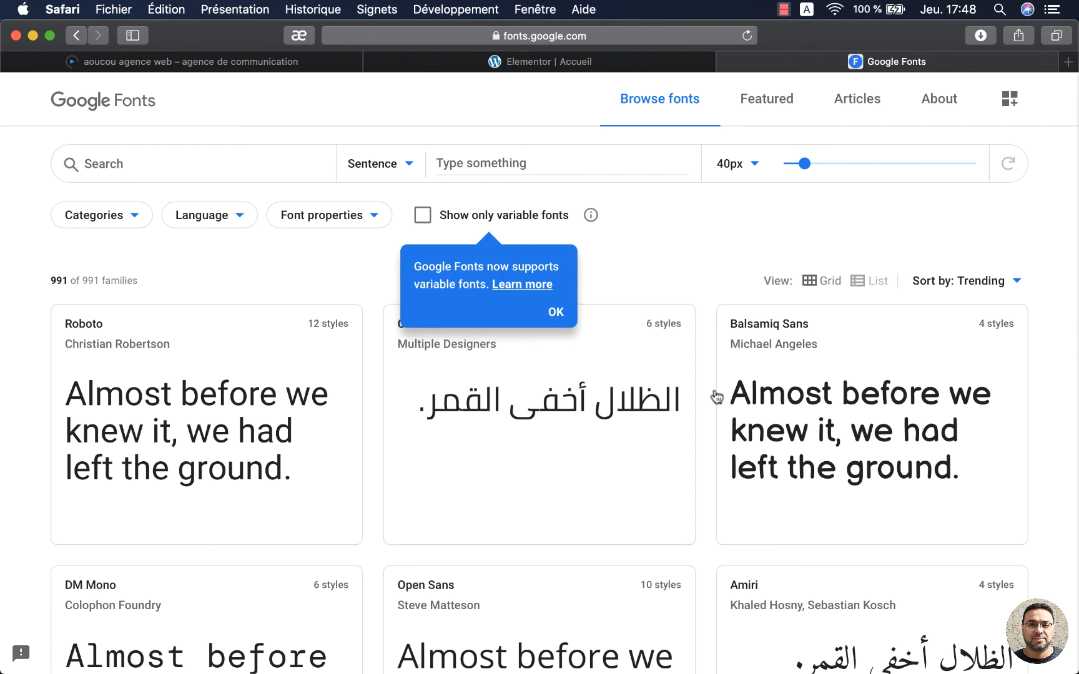
scroll(652, 507, "down", 5)
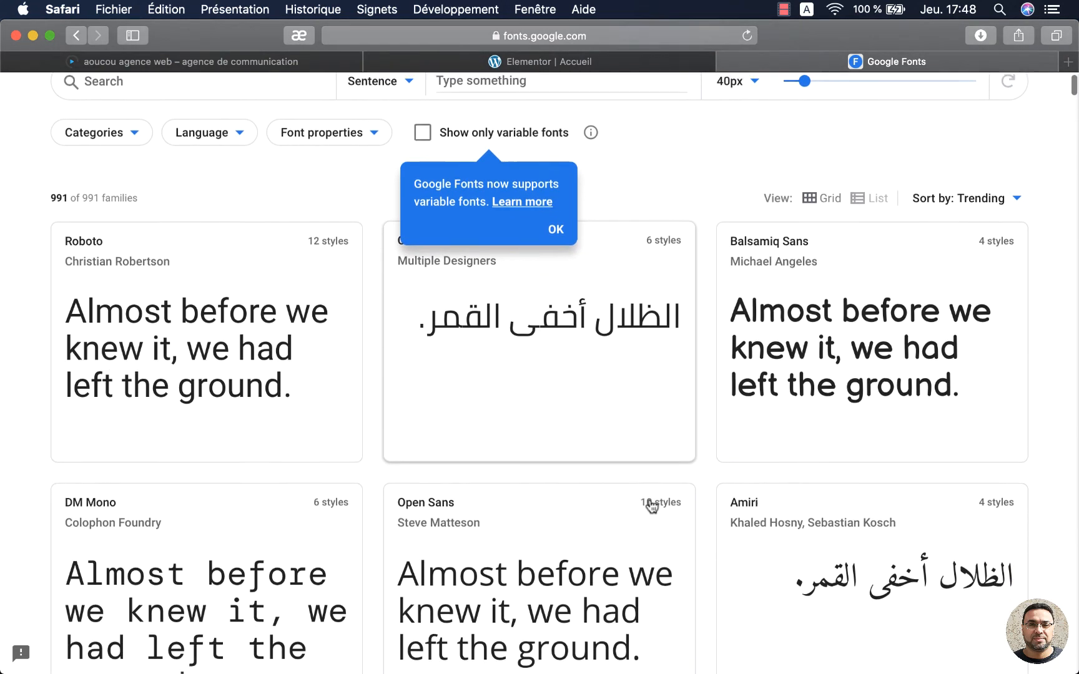
scroll(651, 507, "down", 4)
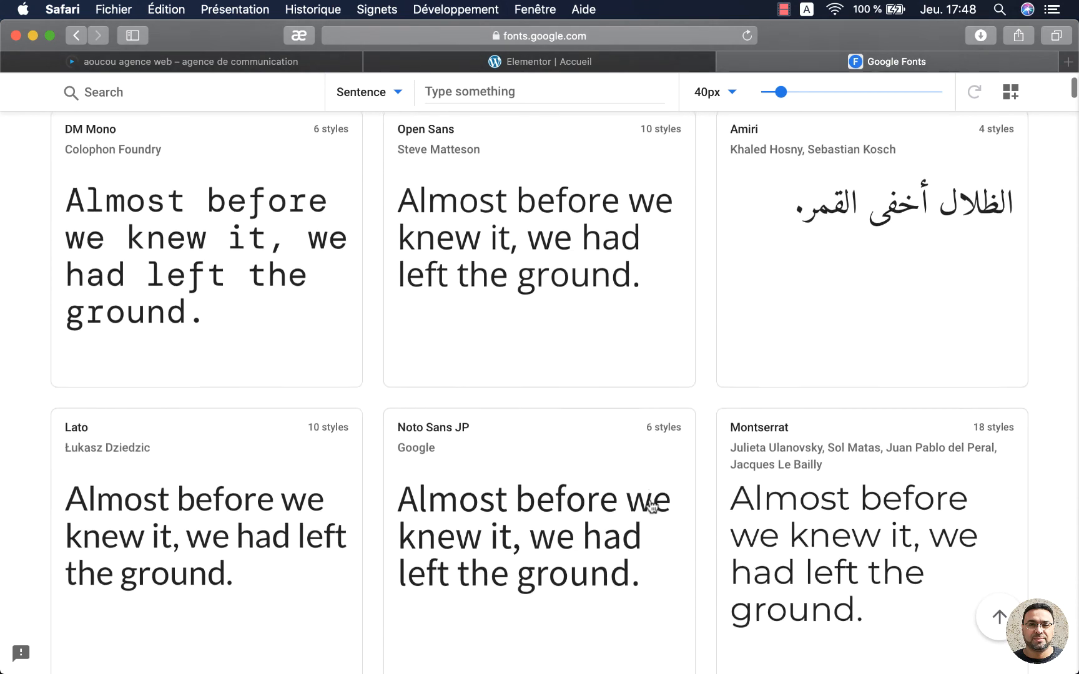
scroll(652, 507, "down", 1)
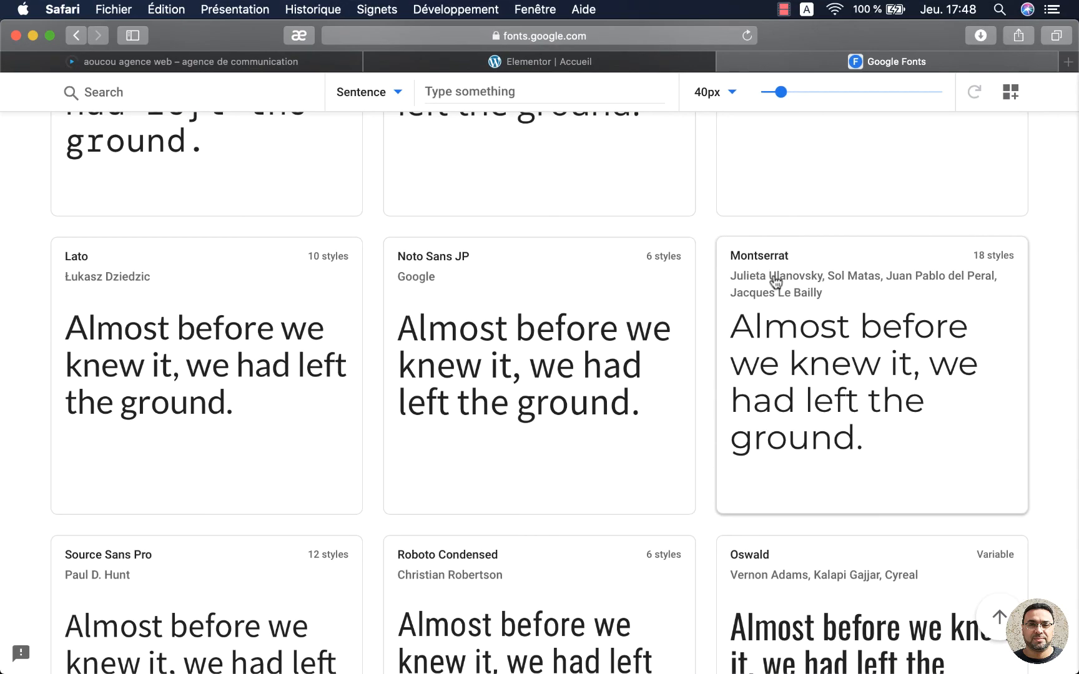
Open the Montserrat family and examine its styles from Thin 100 to Black 900.
left_click(772, 298)
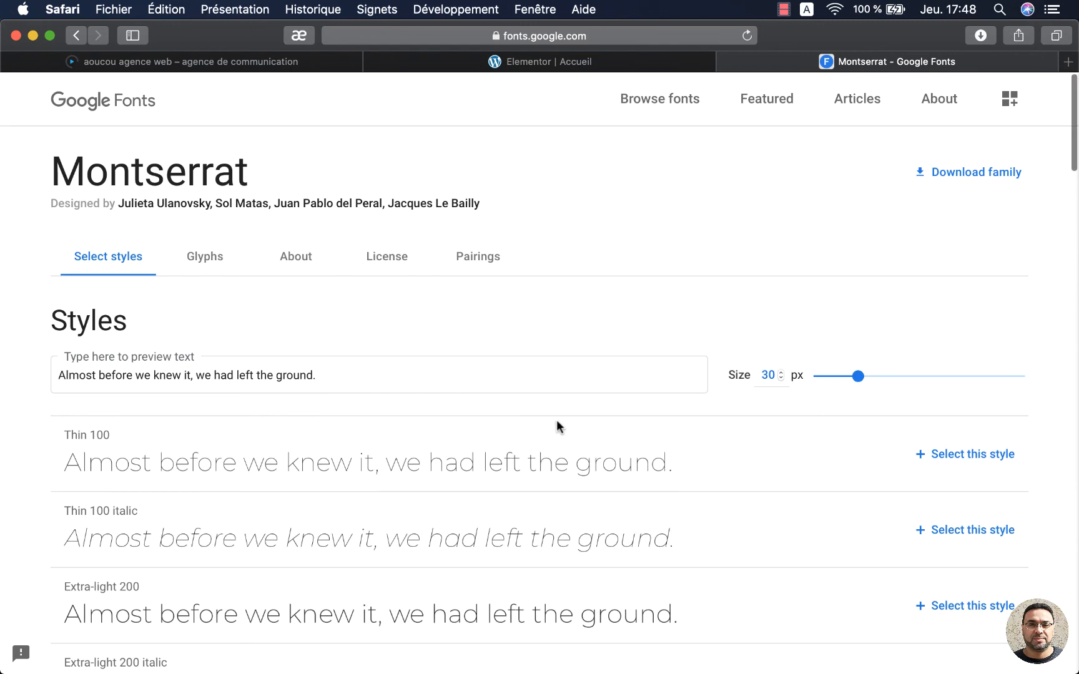
scroll(556, 425, "down", 5)
scroll(477, 318, "up", 2)
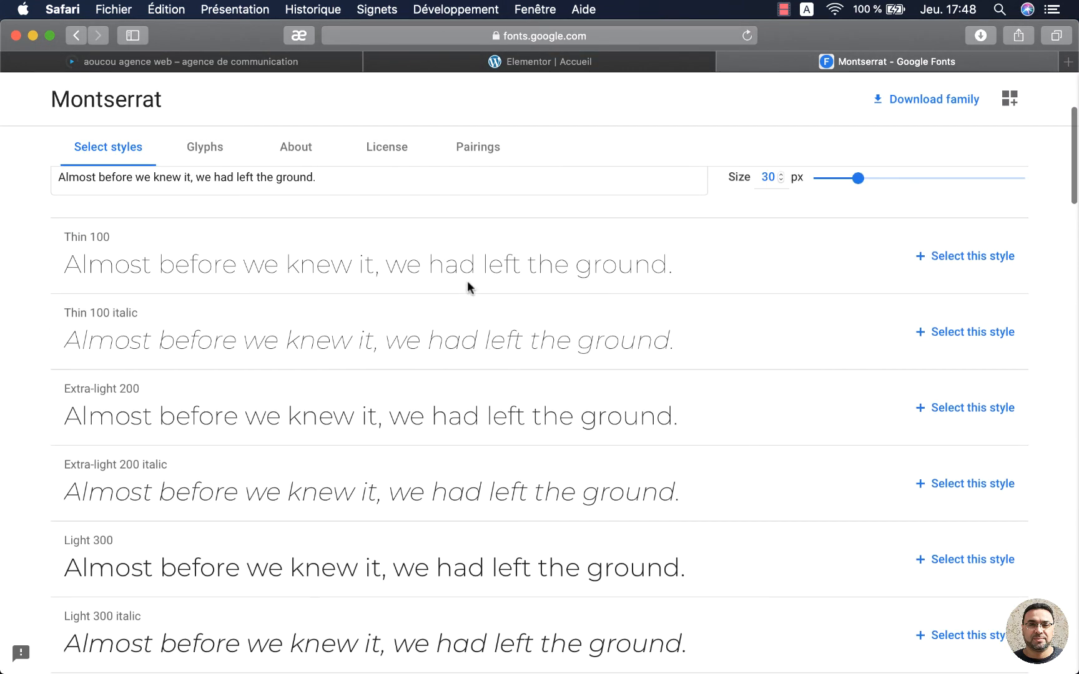
scroll(468, 391, "down", 15)
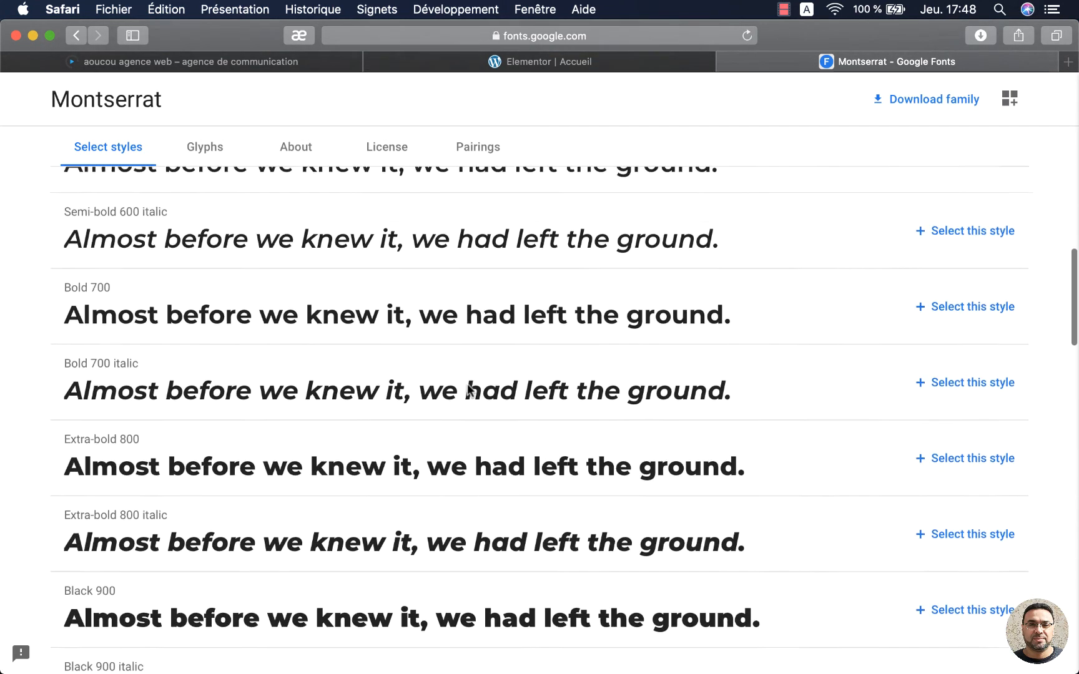
scroll(468, 390, "up", 15)
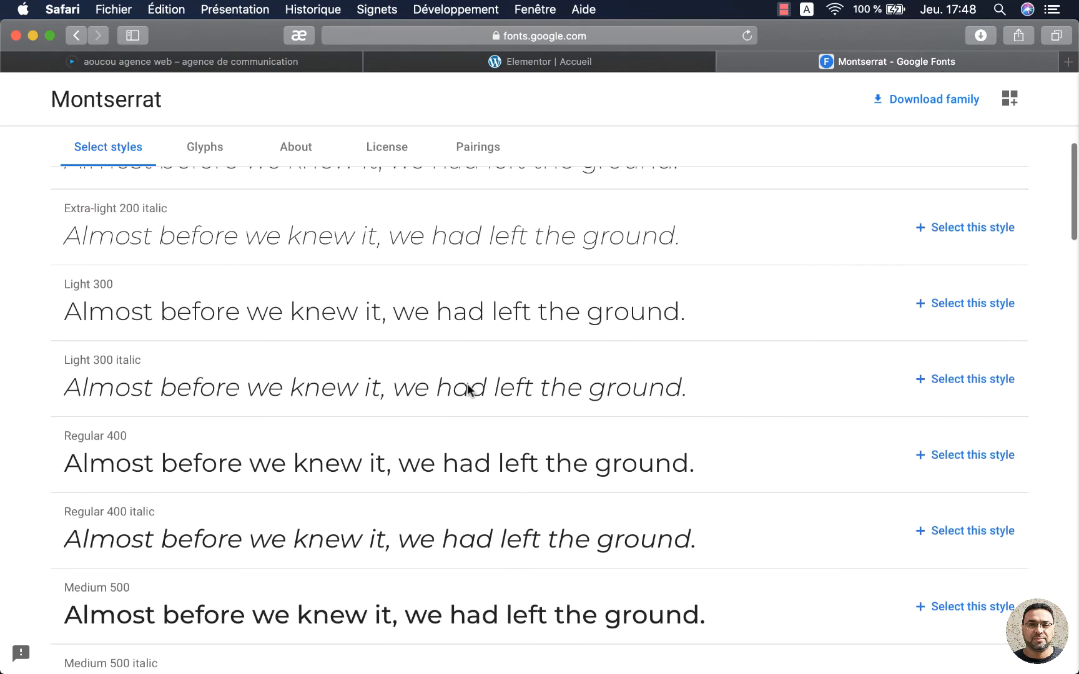
Copy the Montserrat family name from Google Fonts and set it as the font family of Titres principaux in Elementor.
scroll(469, 391, "down", 1)
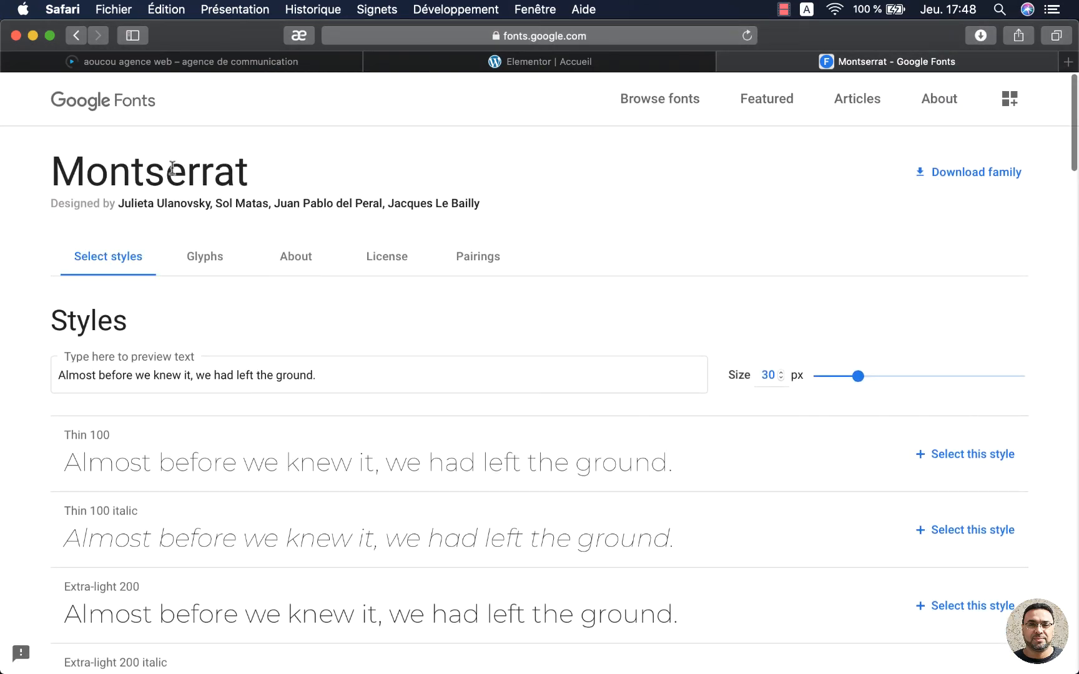
left_click_drag(52, 160, 337, 178)
key("super+c")
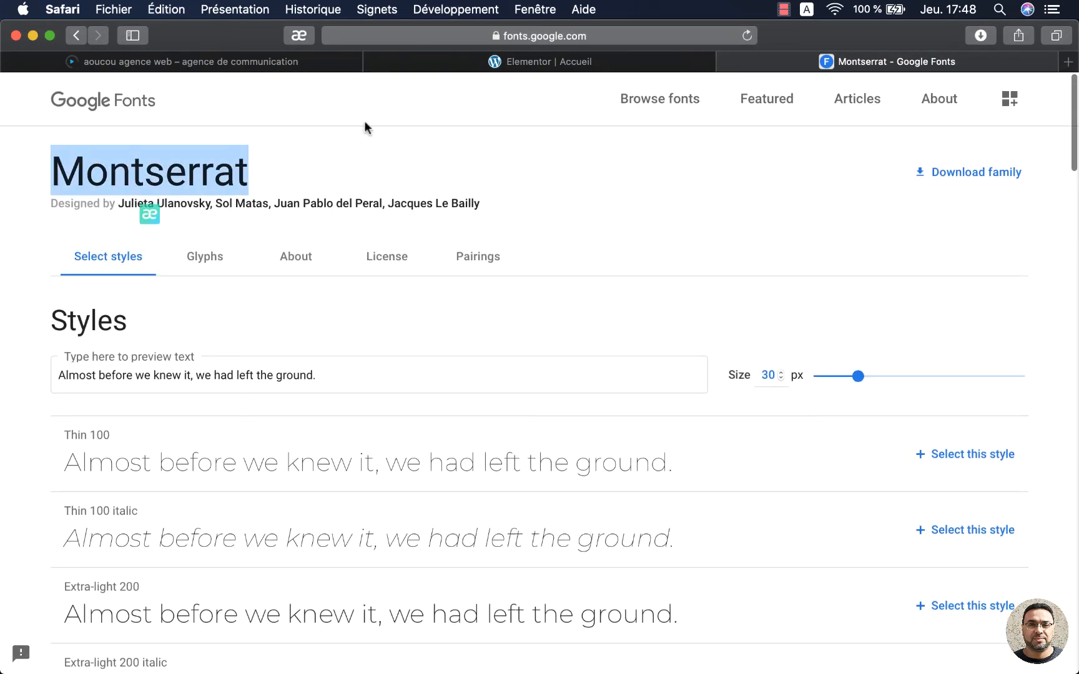
left_click(423, 60)
left_click(194, 218)
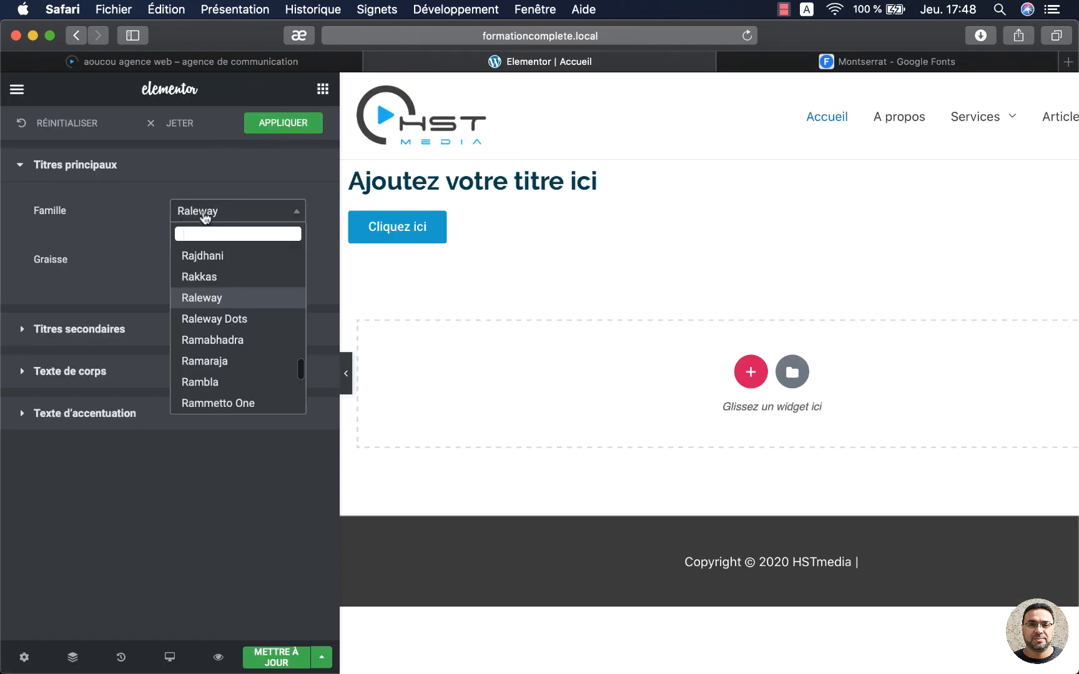
key("super+v")
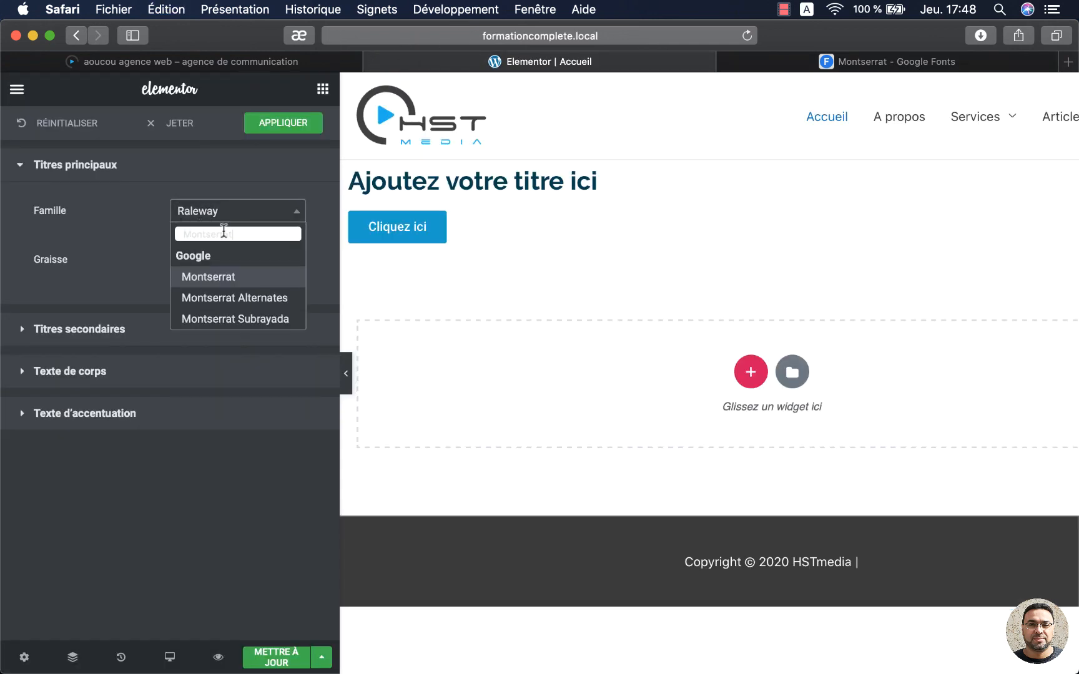
left_click(220, 280)
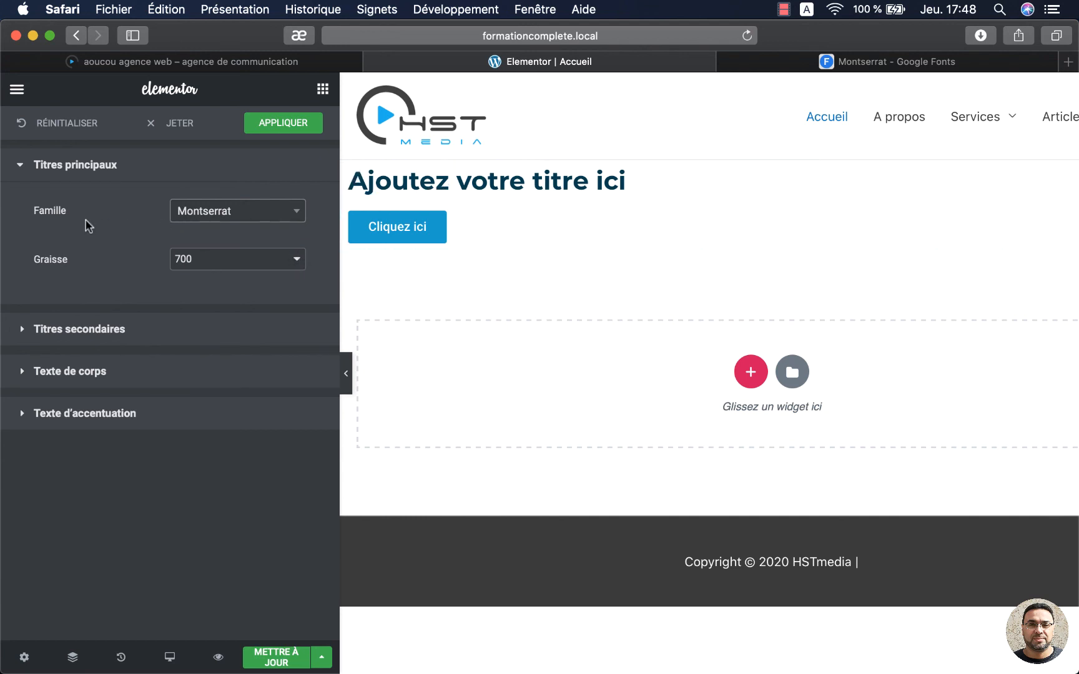
Browse the trending families in the full Google Fonts catalogue and check the families offered for Titres principaux in Elementor.
left_click(877, 63)
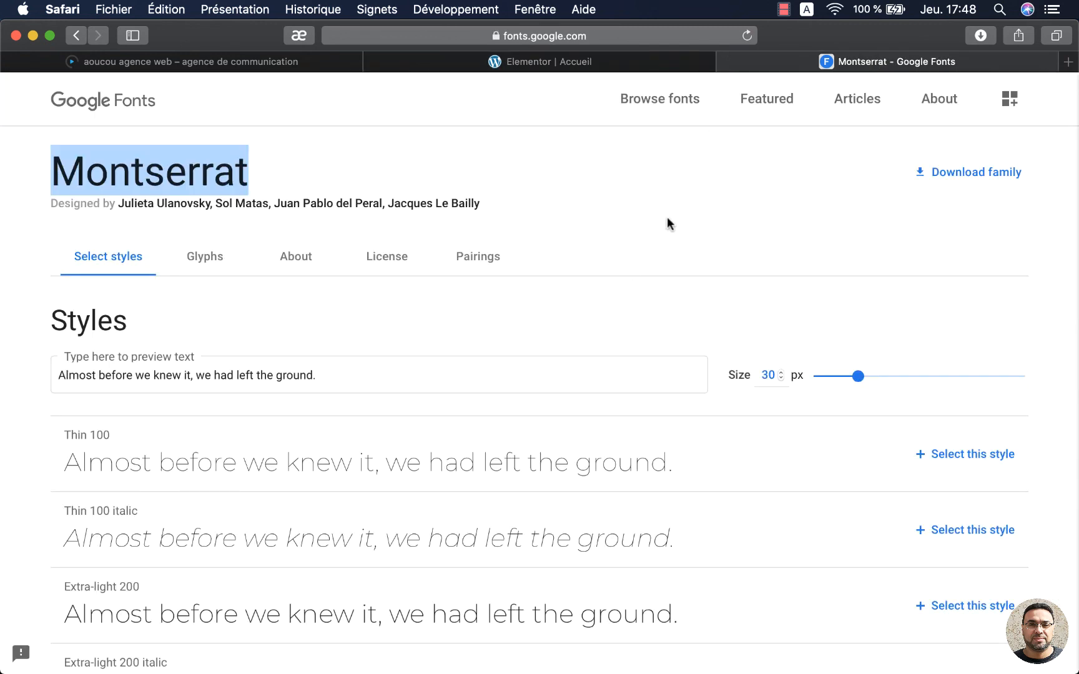
left_click(98, 101)
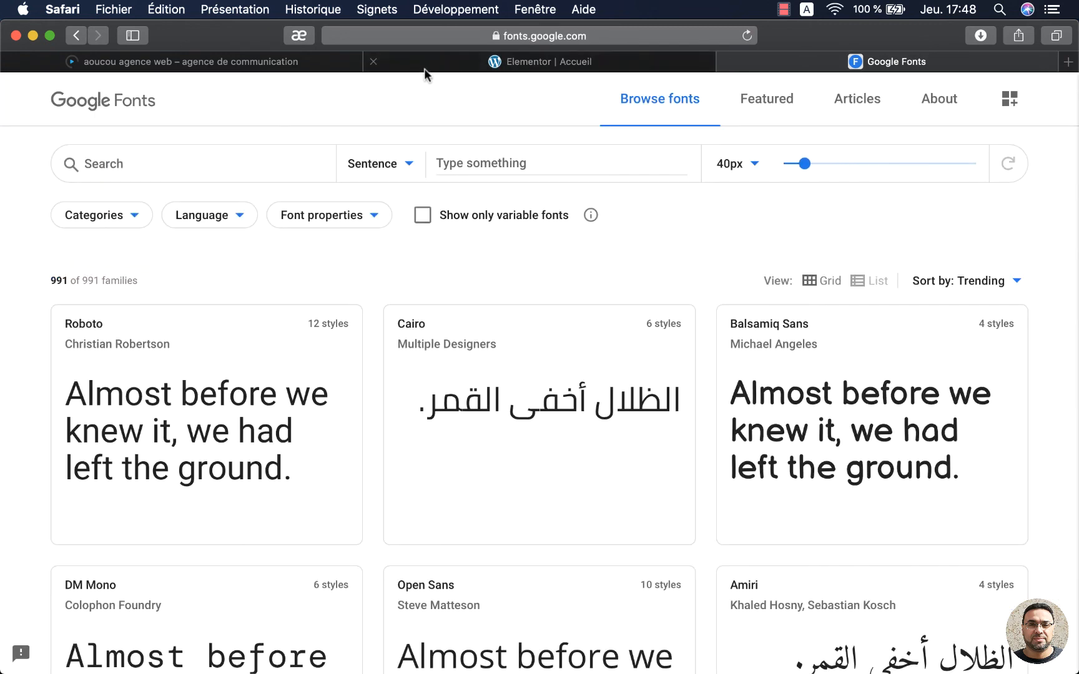
left_click(453, 63)
left_click(259, 220)
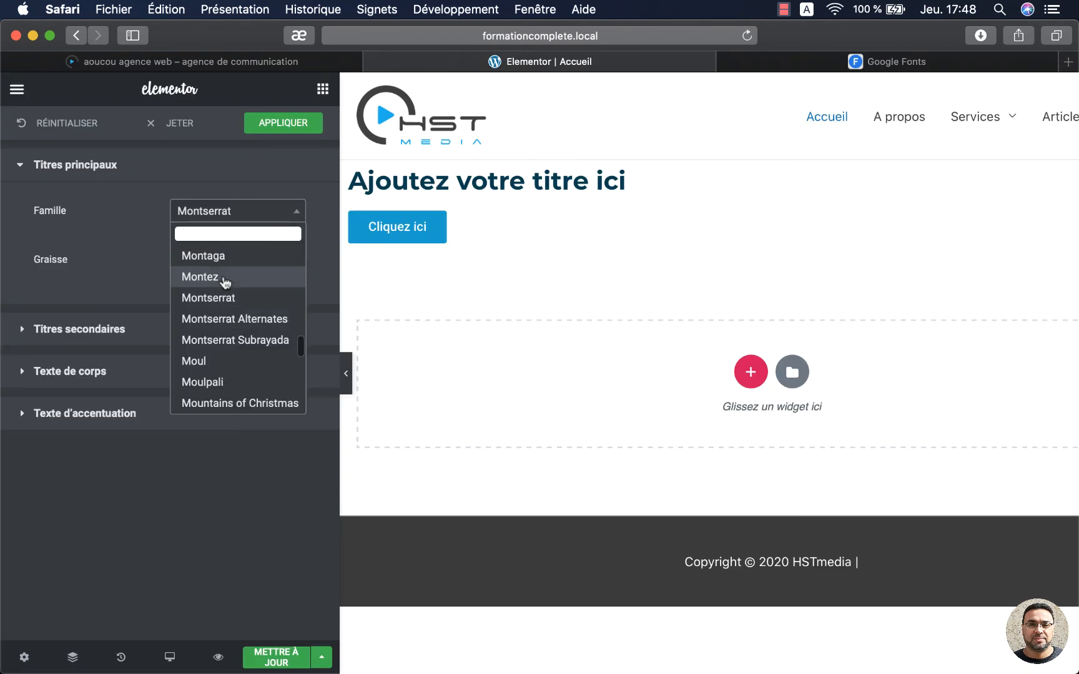
left_click(289, 172)
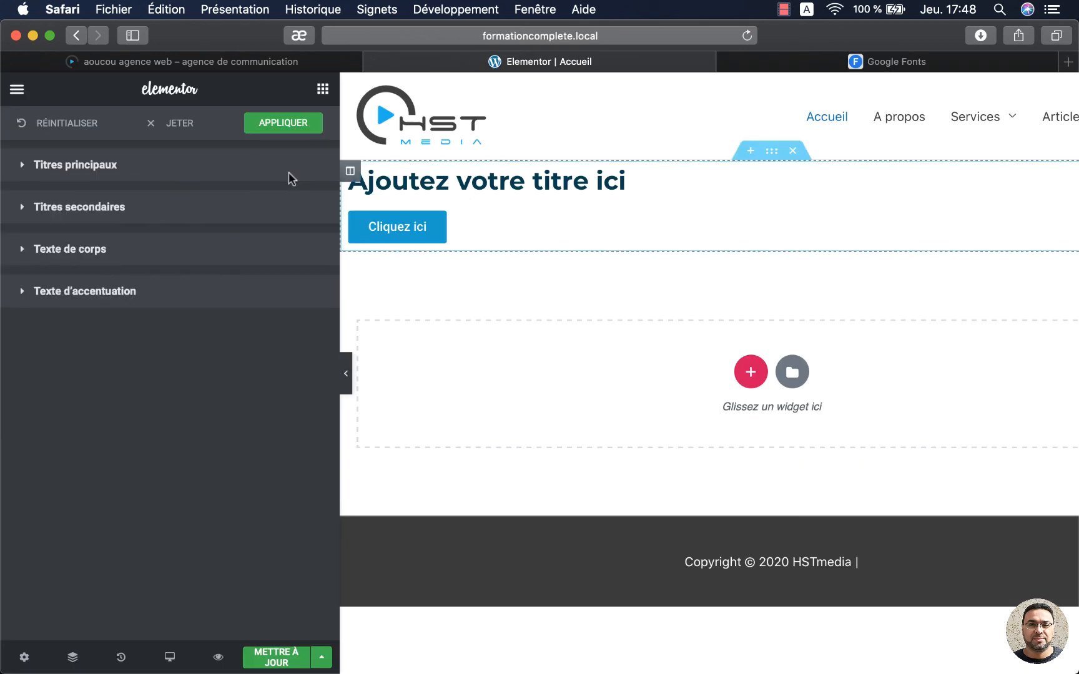
left_click(208, 171)
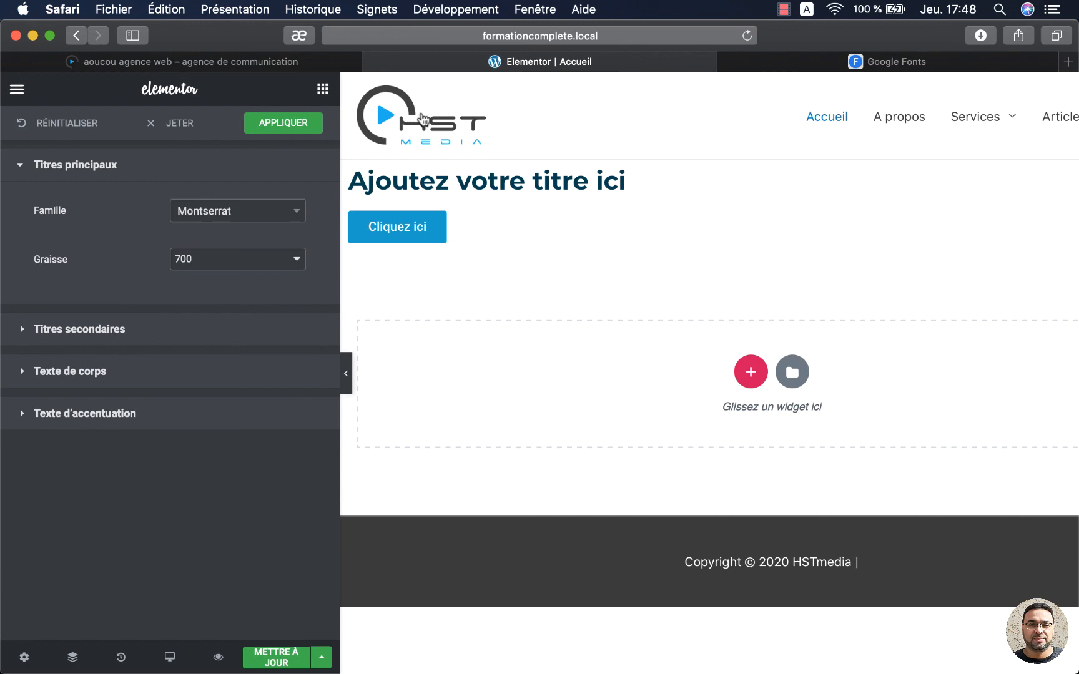
left_click(940, 63)
scroll(858, 415, "down", 10)
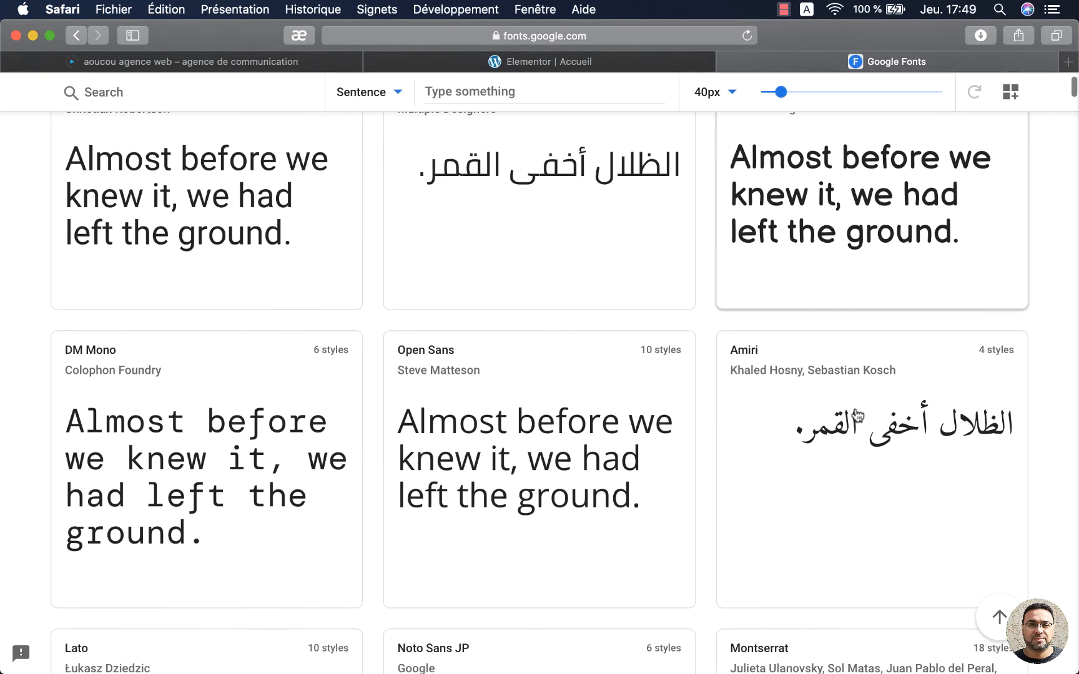
scroll(856, 415, "down", 2)
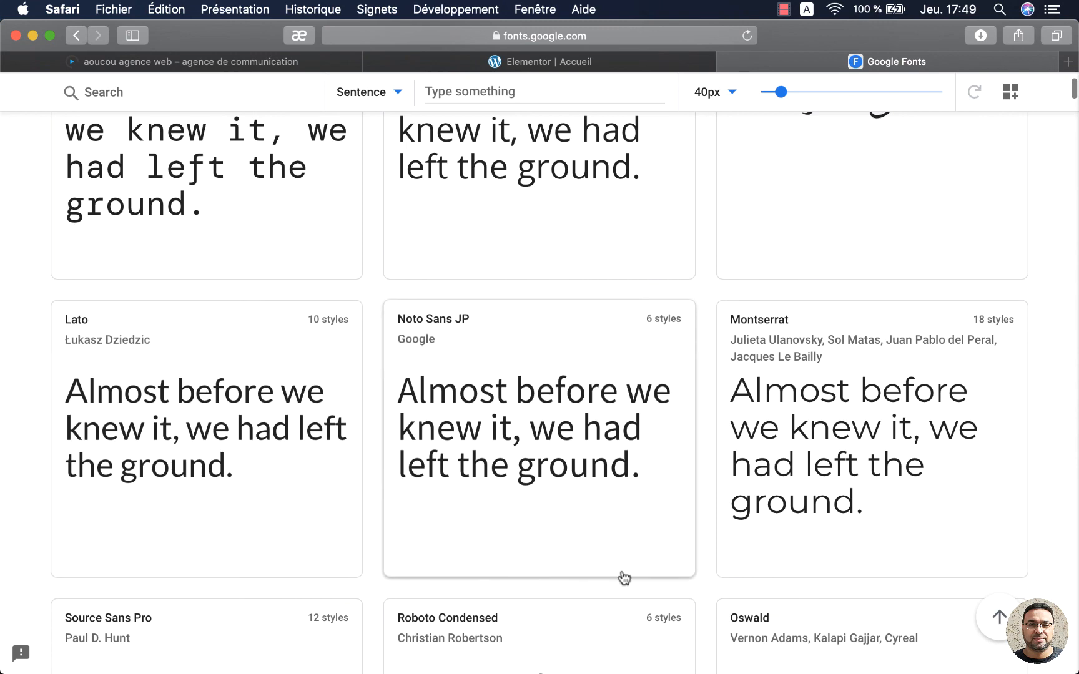
scroll(621, 577, "down", 3)
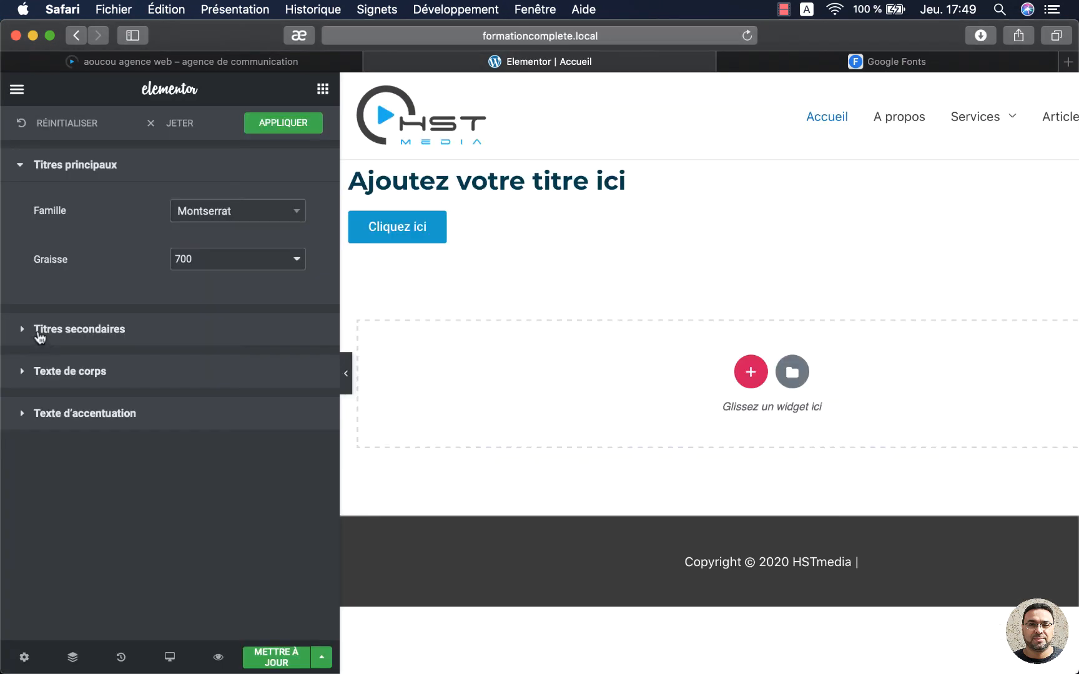
In Elementor, set the font family of Titres secondaires to Lato.
left_click(38, 334)
left_click(227, 377)
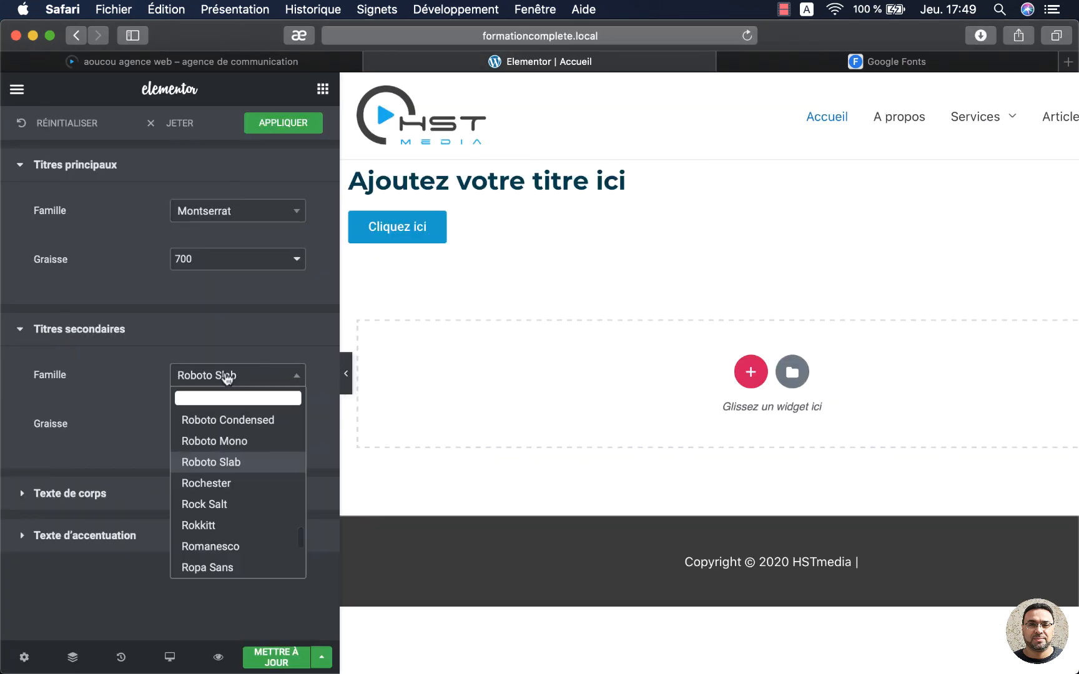
scroll(237, 487, "down", 5)
type("lato")
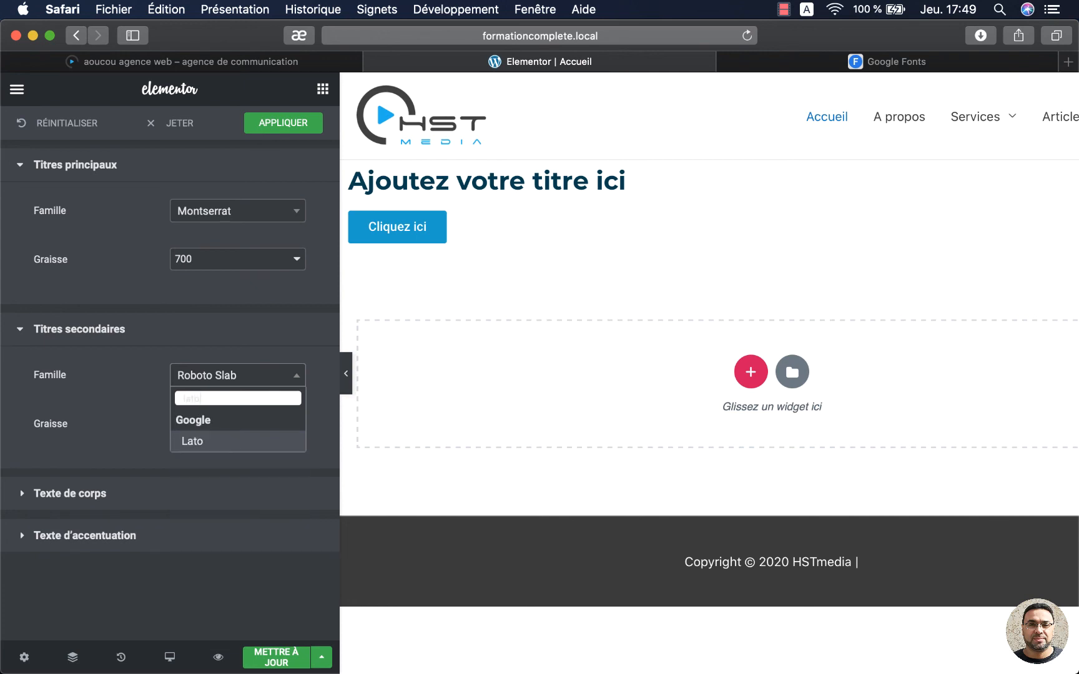
key("Return")
Set the font family of Texte de corps to Open Sans.
left_click(65, 493)
scroll(195, 556, "down", 1)
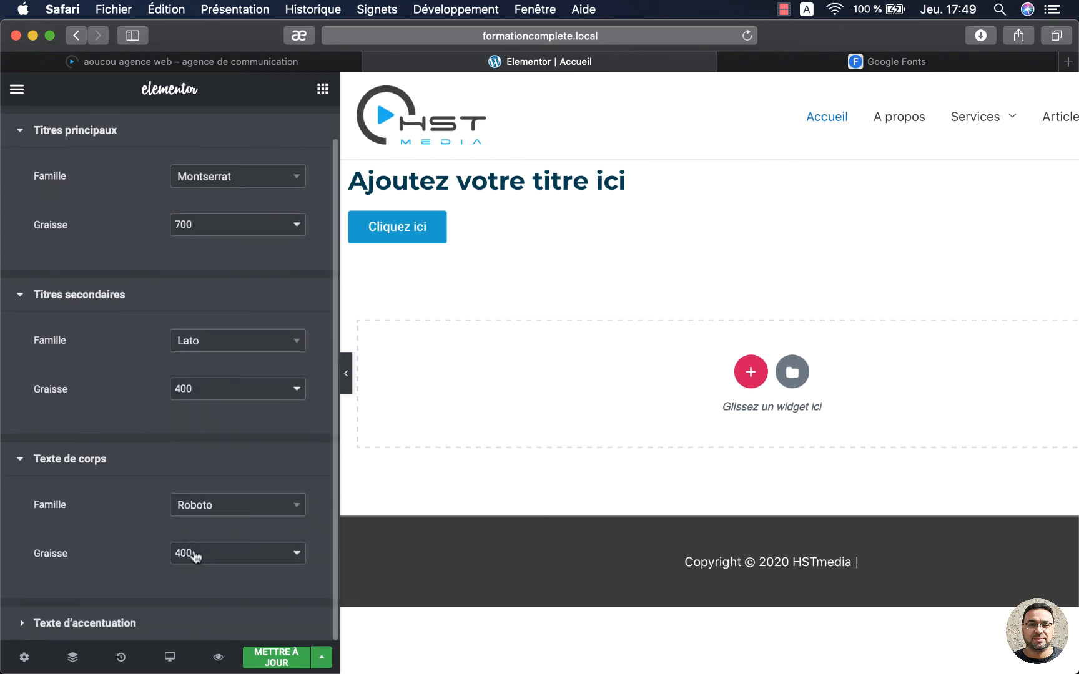
left_click(203, 509)
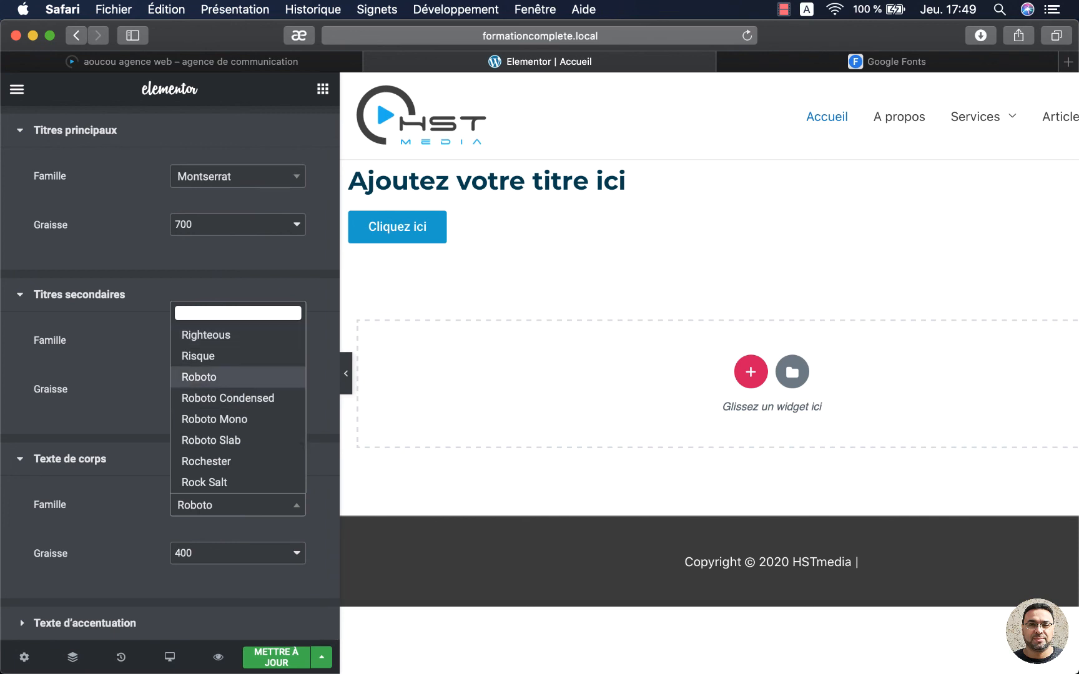
type("open")
key("Return")
scroll(63, 559, "up", 1)
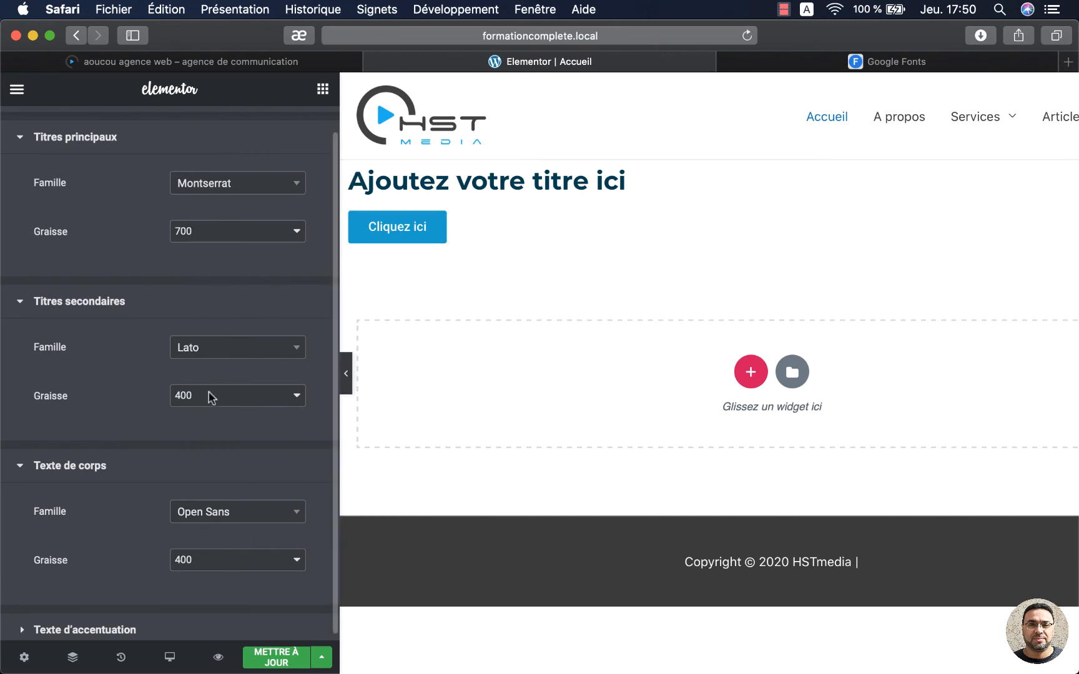
Apply the default font settings and return to the list of widgets.
left_click(296, 124)
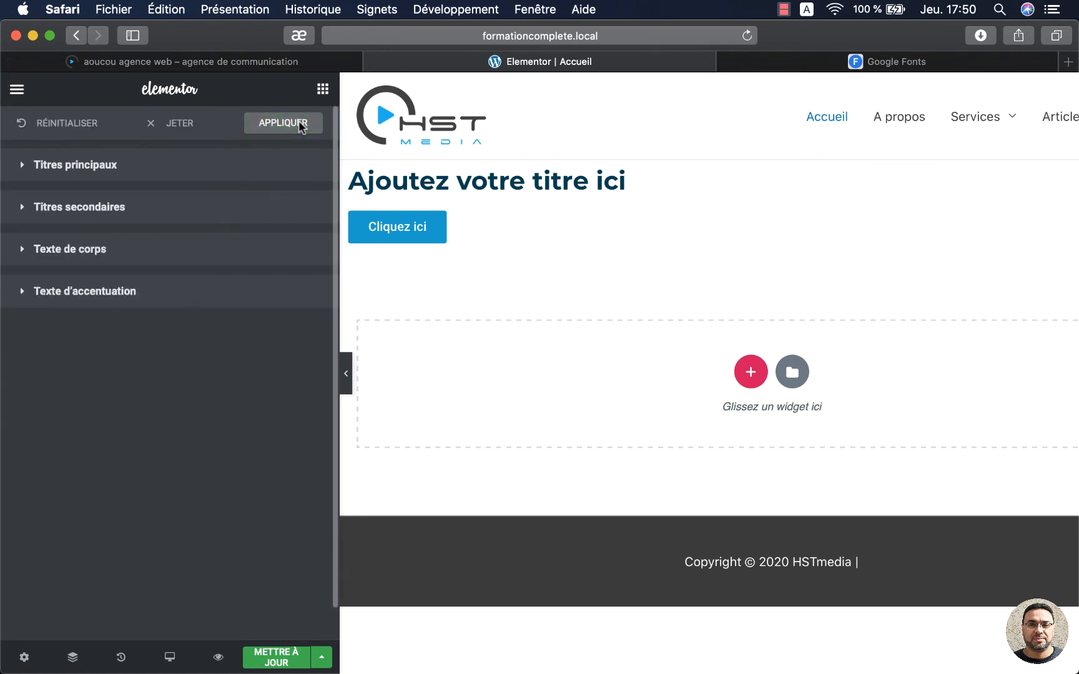
left_click(19, 90)
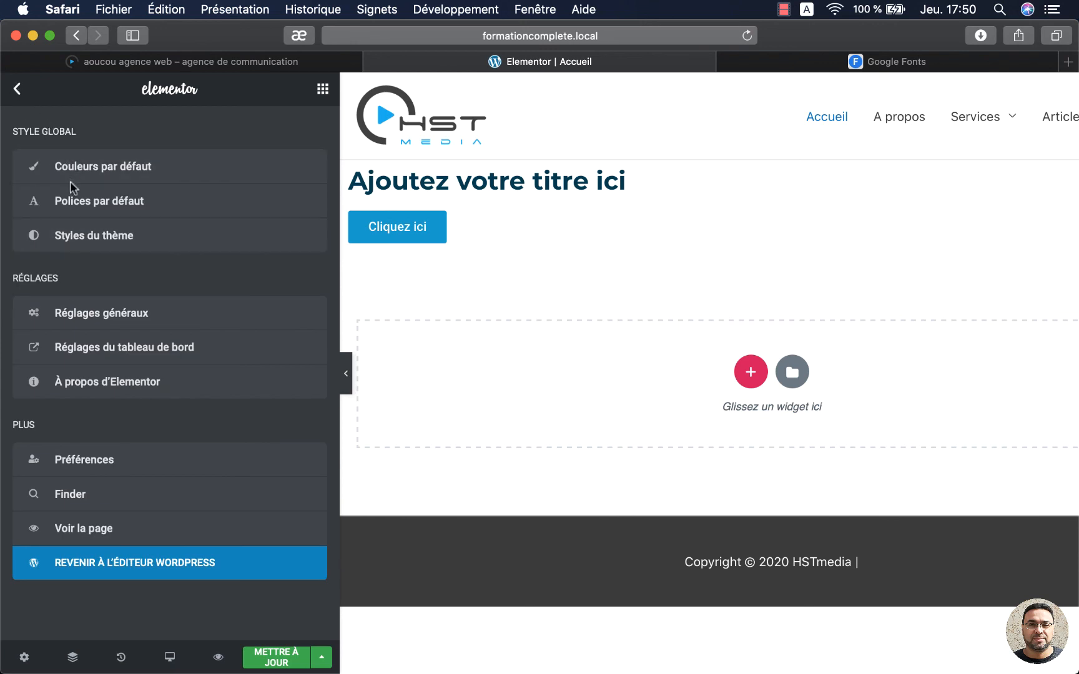
left_click(17, 89)
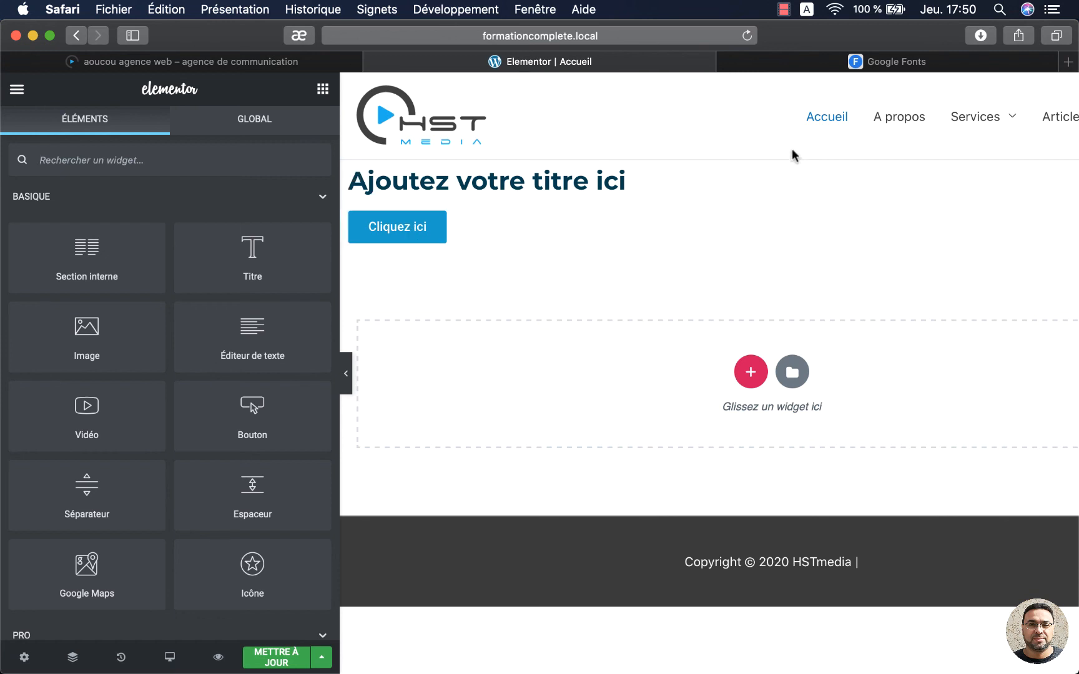
Delete the page section holding the sample title and button, and narrow the widget sidebar to enlarge the page preview.
left_click(790, 156)
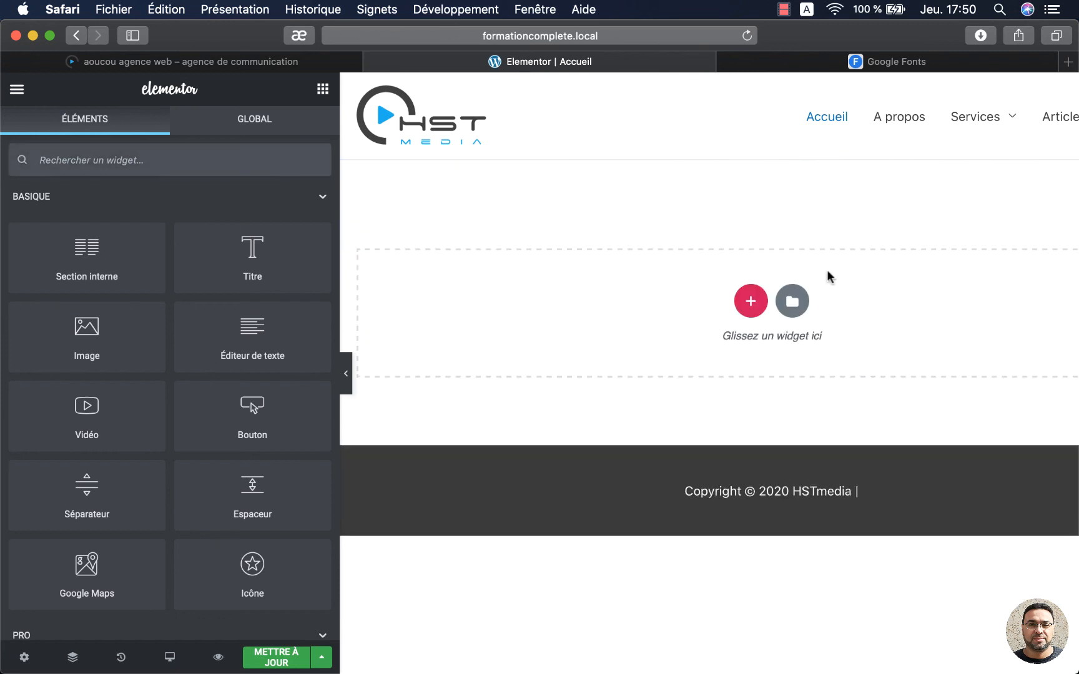
left_click_drag(336, 391, 243, 385)
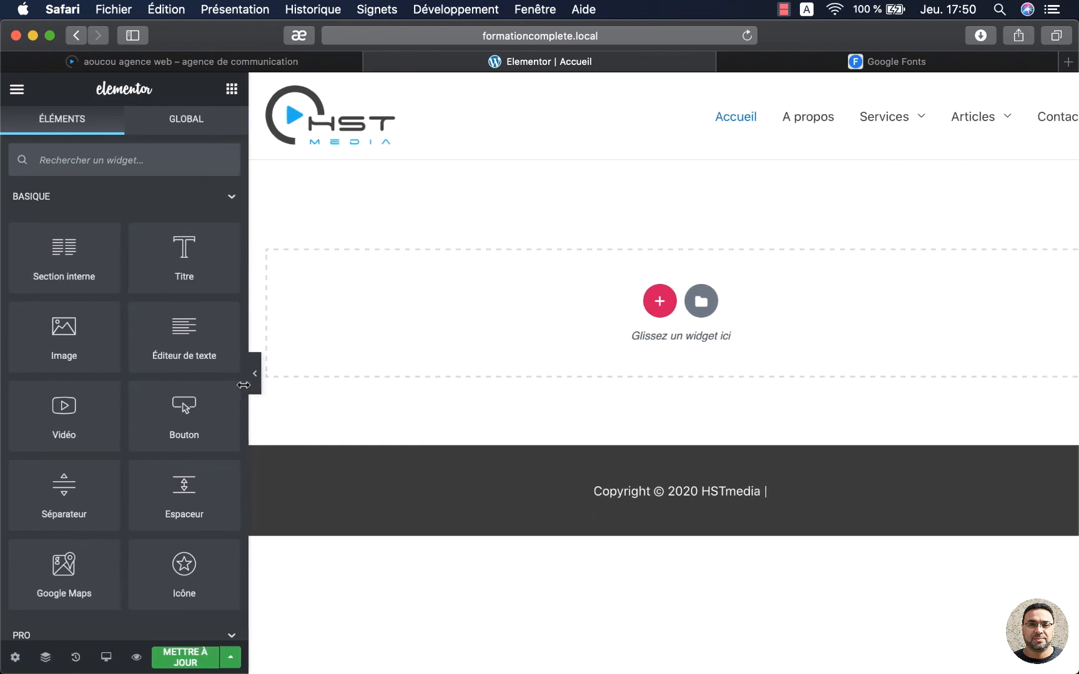